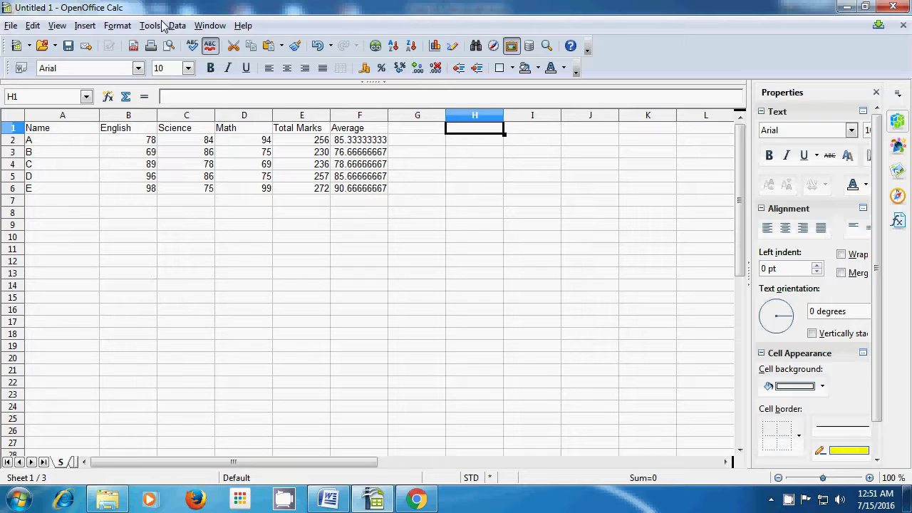
- Enter the heading Char in cell H1 and the formula =char(50) beneath it in H2
text(Char)
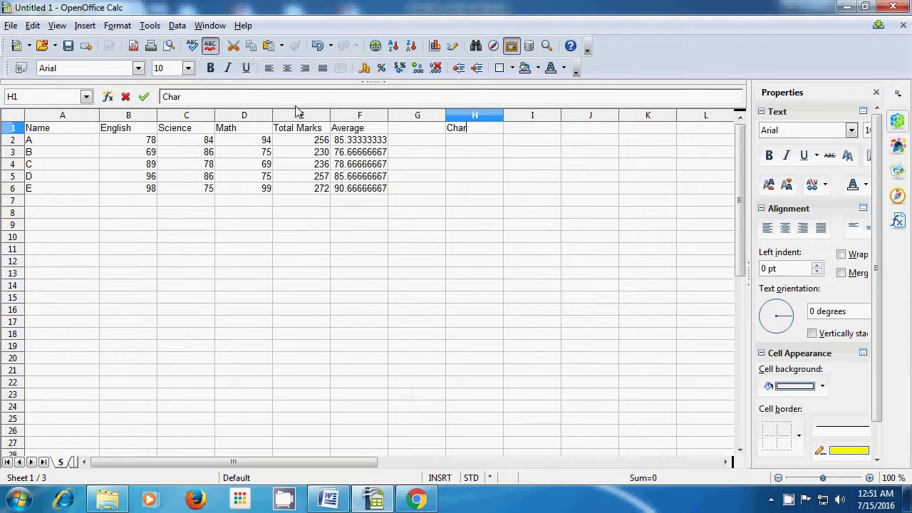
click(457, 144)
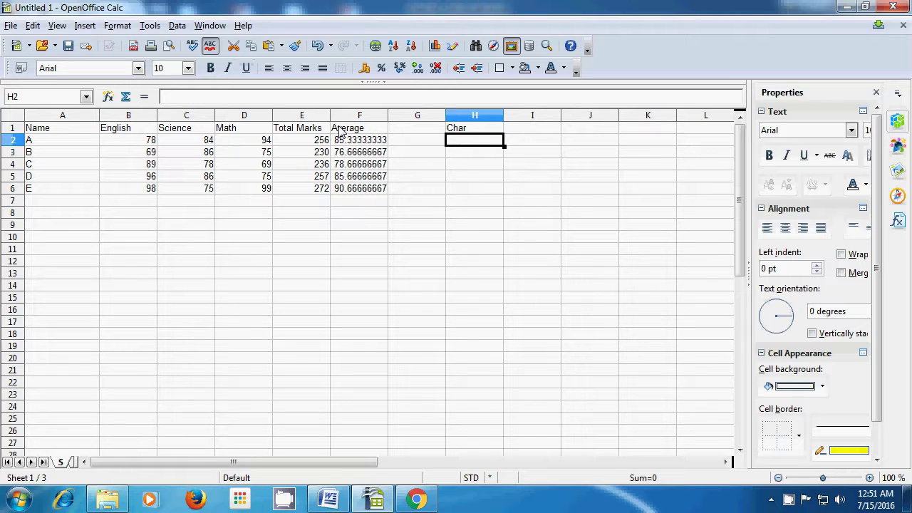
text(=)
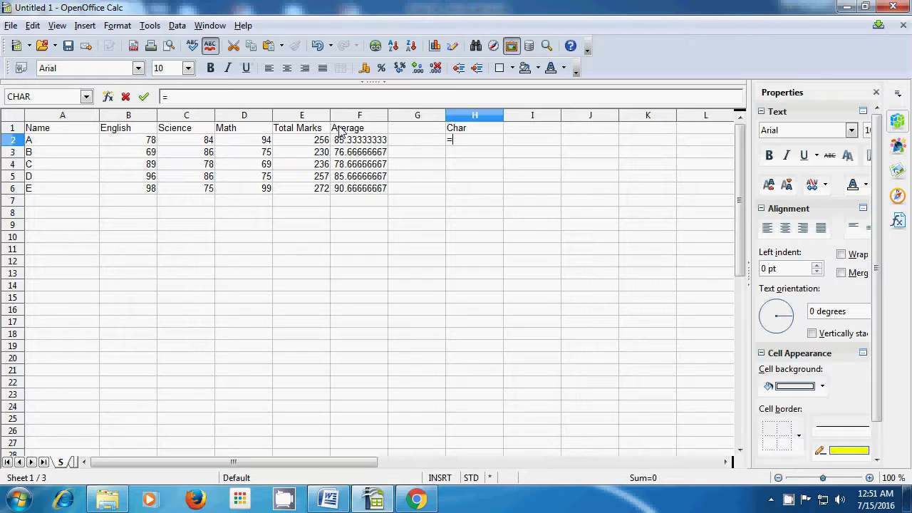
text(ch)
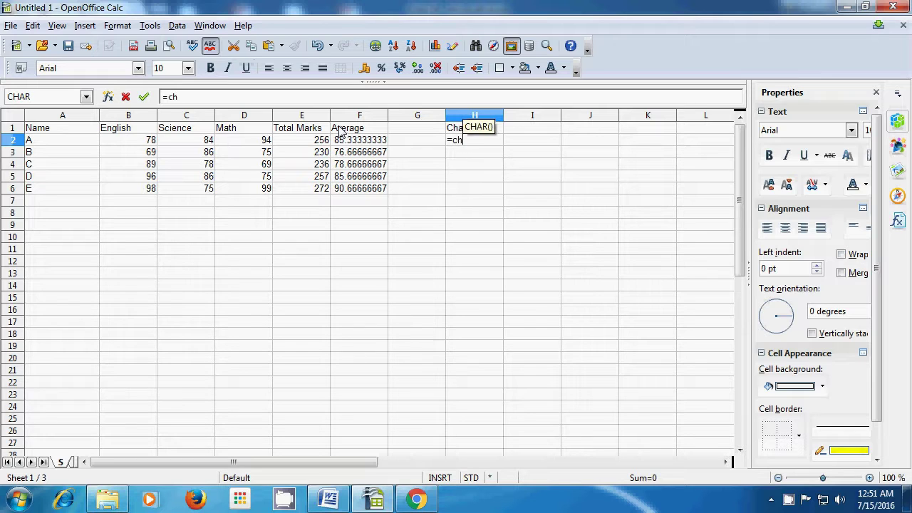
text(ar)
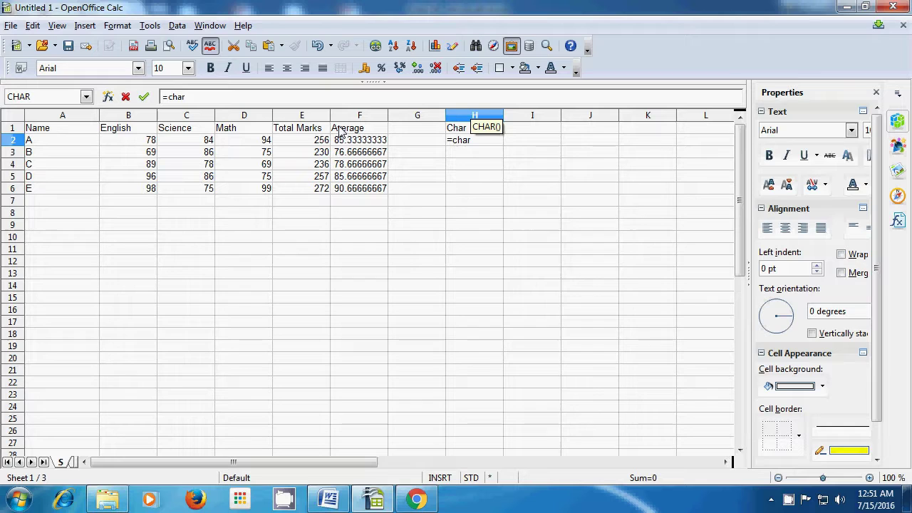
text(()
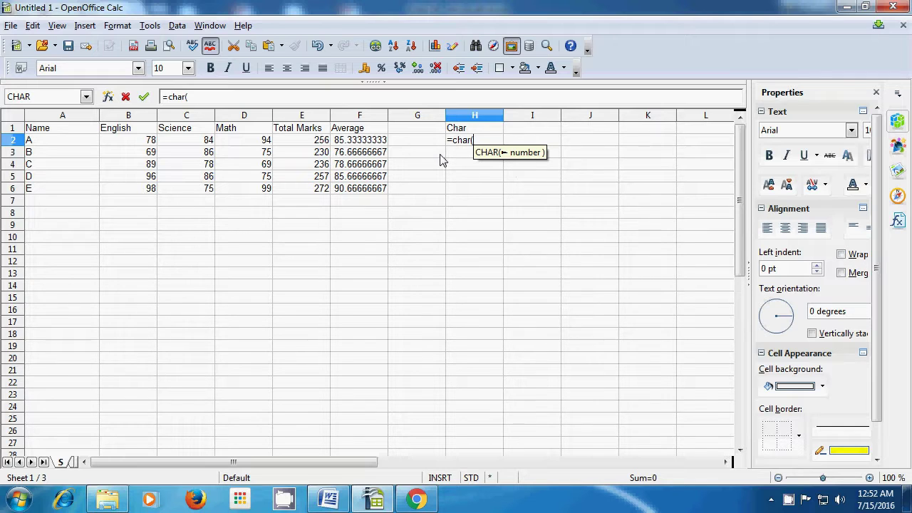
text(50)
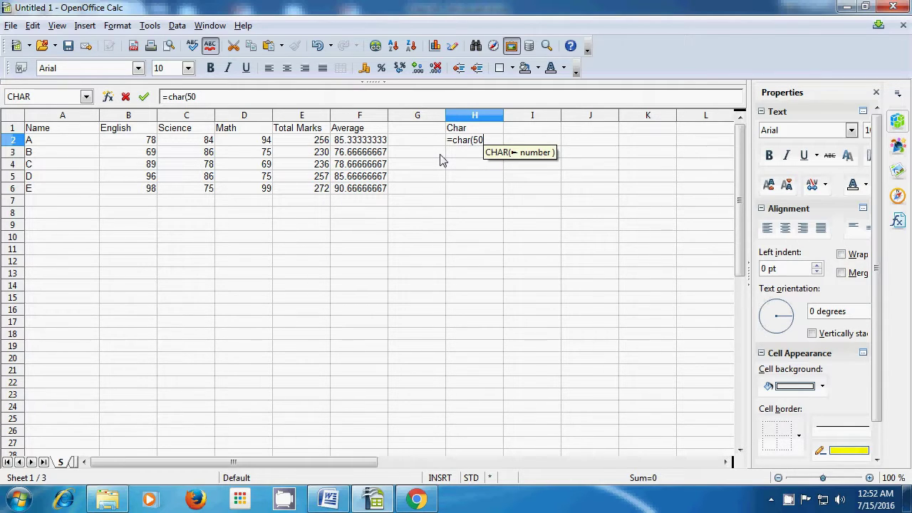
text())
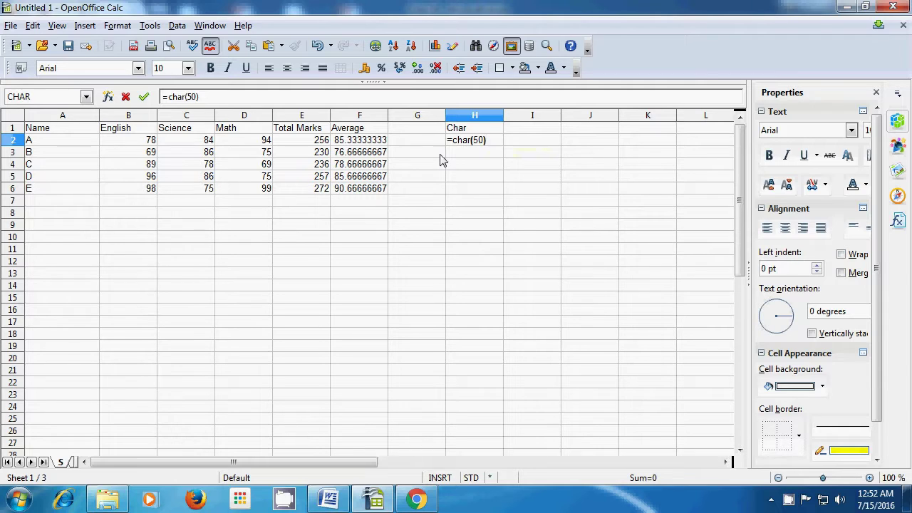
key(Return)
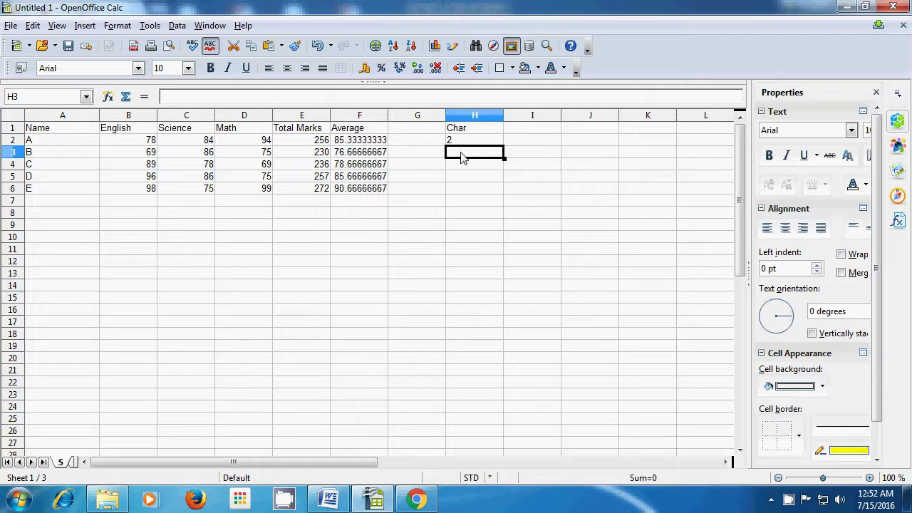
- Enter the formula =char(100) in cell H3 to convert code 100 into its character
text(=)
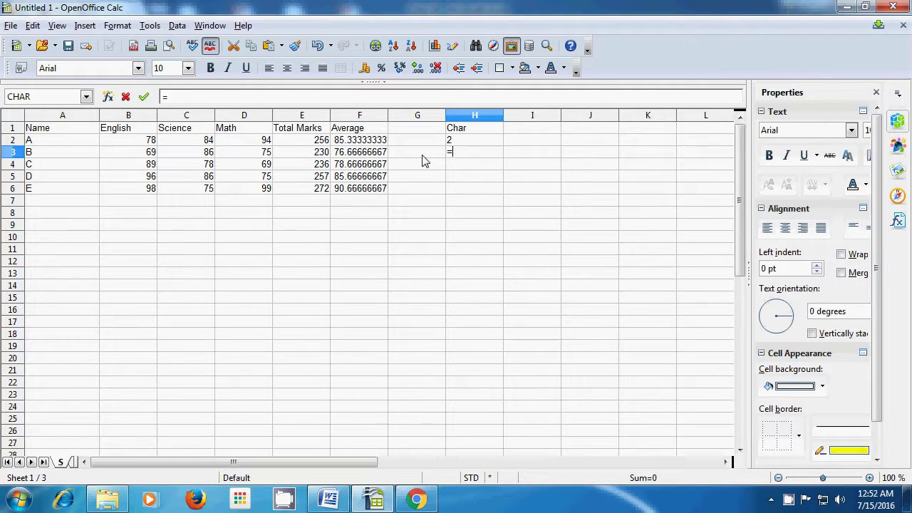
text(c)
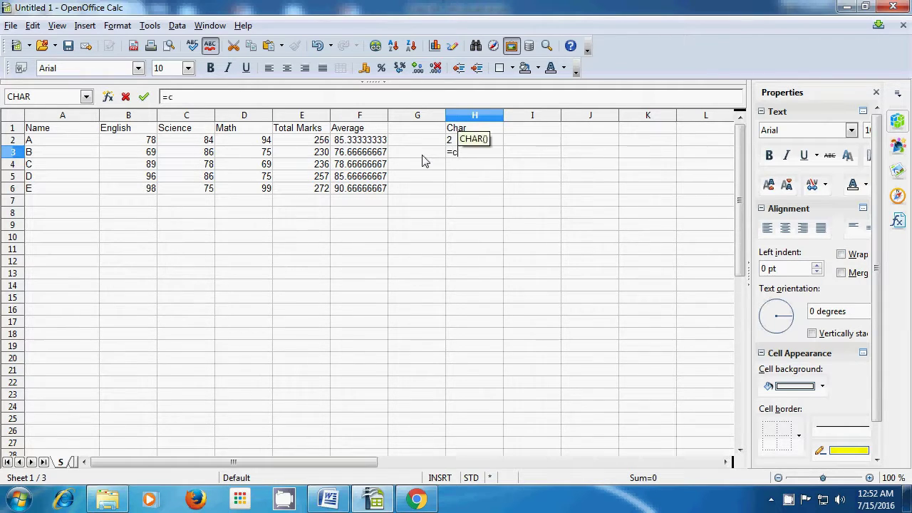
text(har)
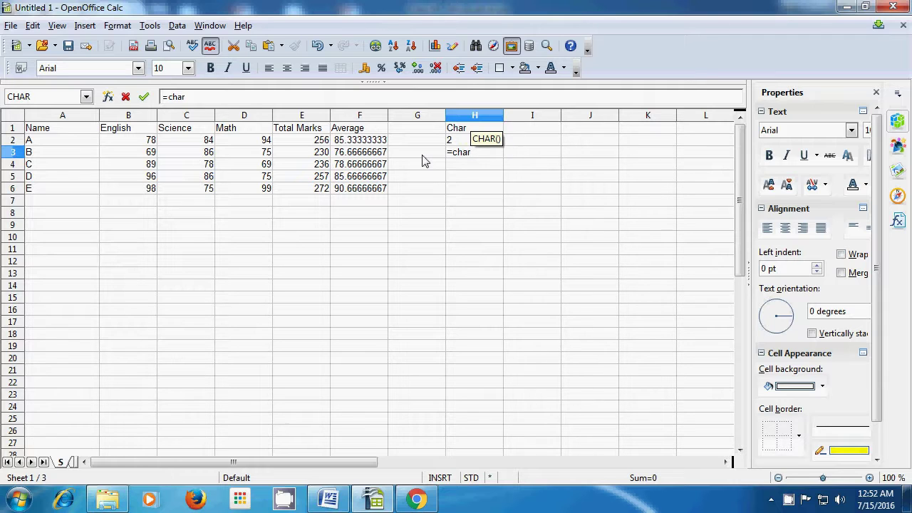
text(()
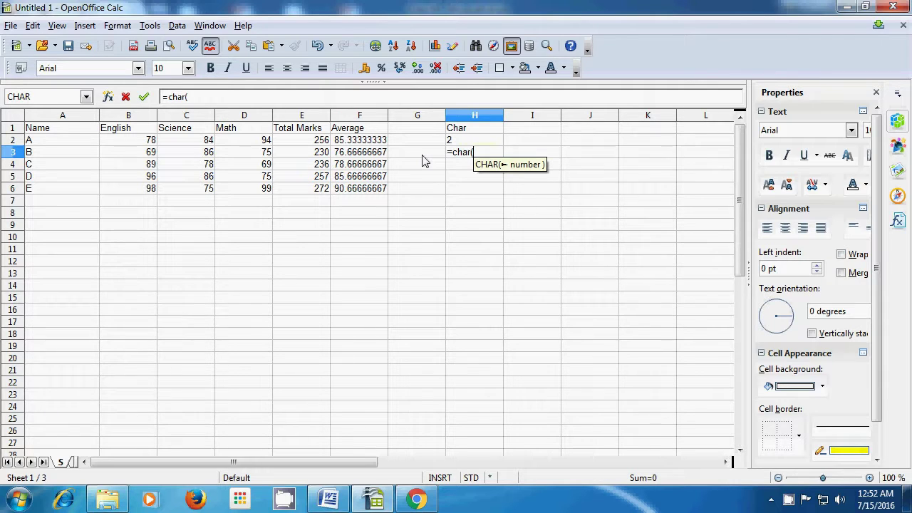
text(100)
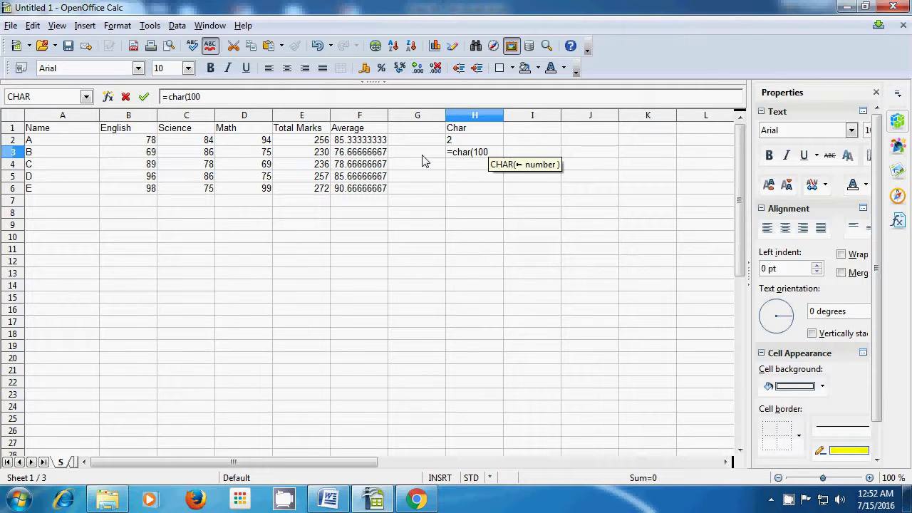
text())
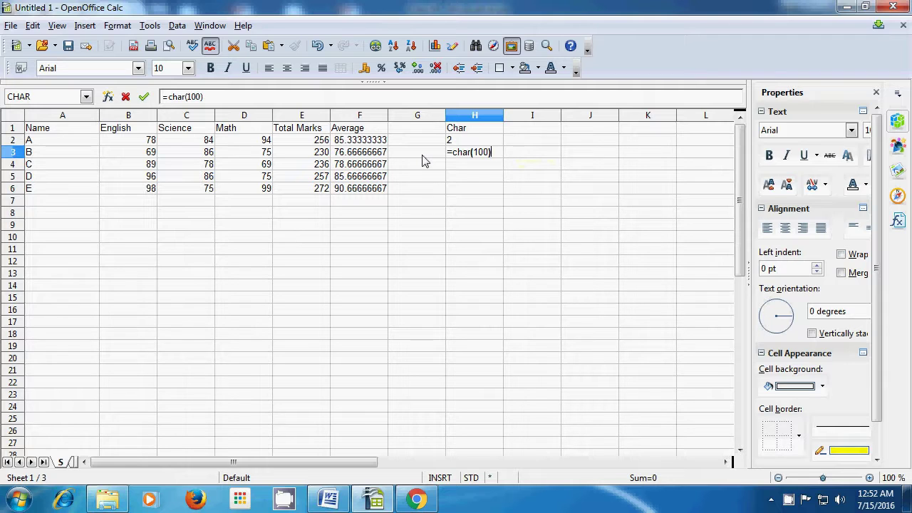
key(Return)
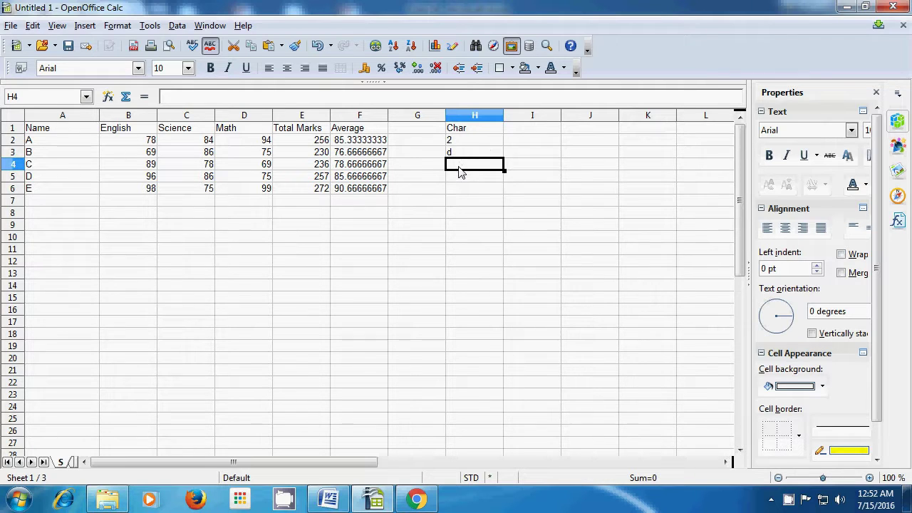
- Enter the formula =char(20) in cell H4 to convert code 20 into its character
text(=)
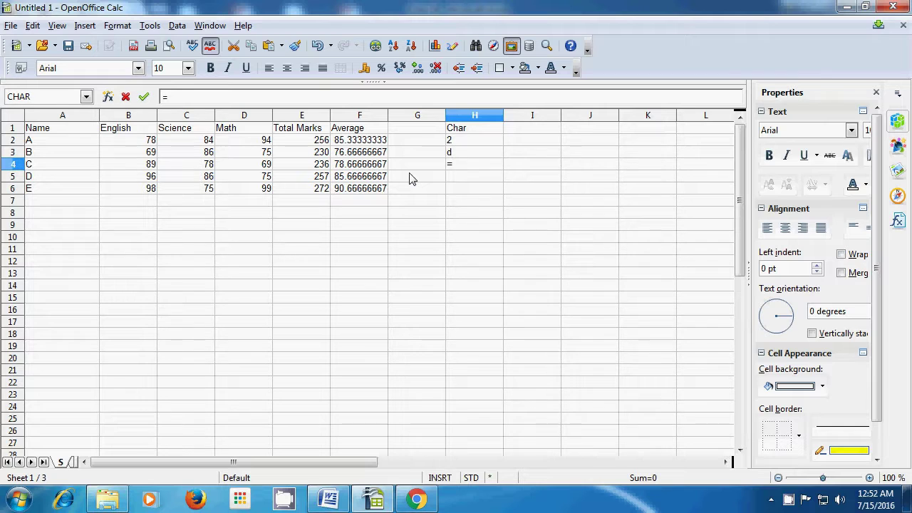
text(char)
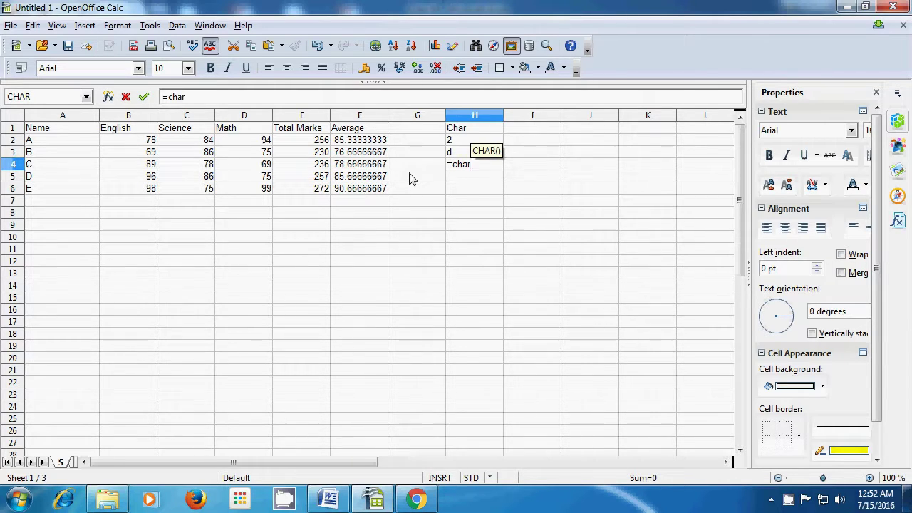
text(()
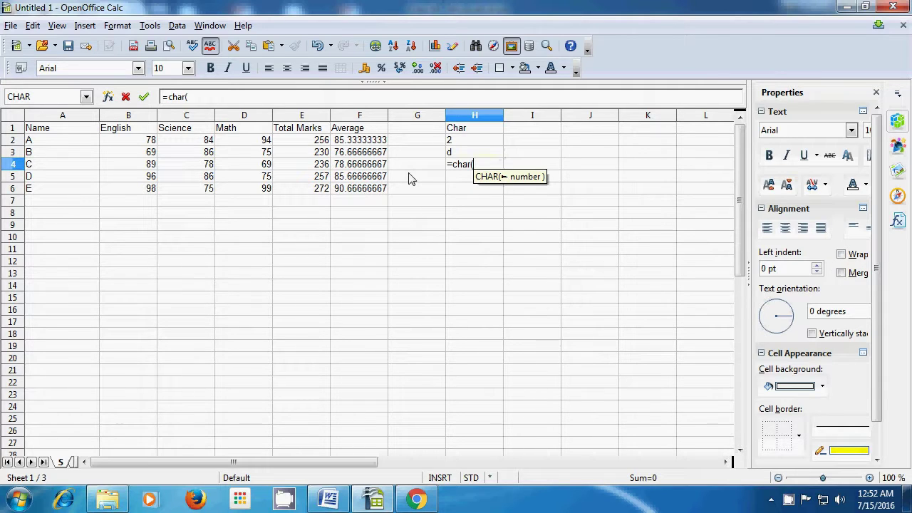
text(20)
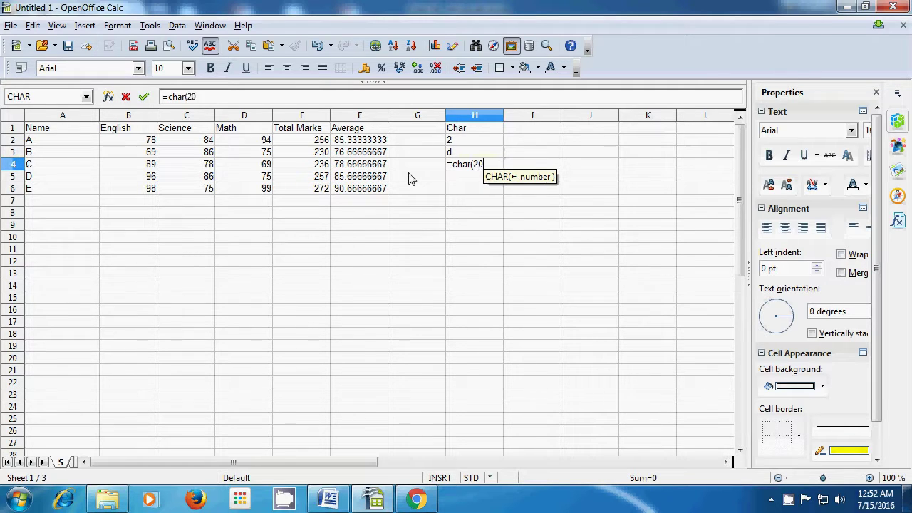
text())
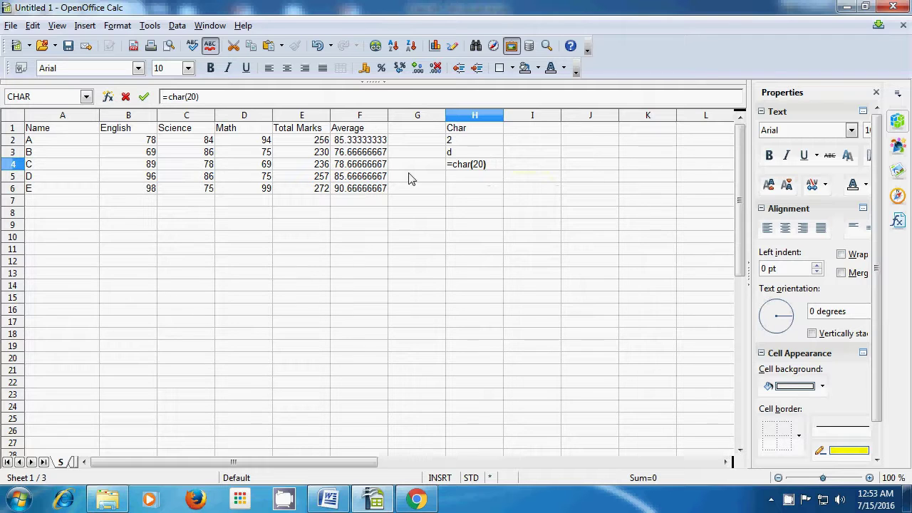
key(Return)
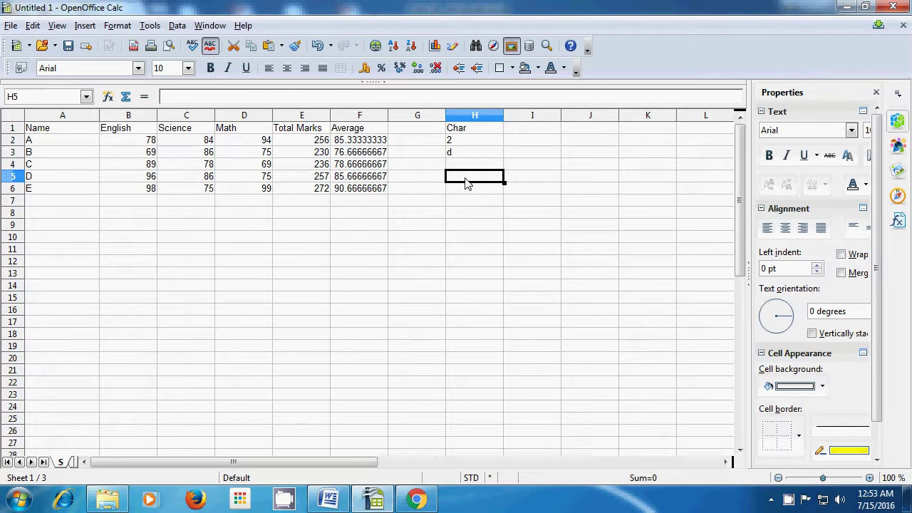
- Enter the formula =char(30) in cell H5 to convert code 30 into its character
text(=)
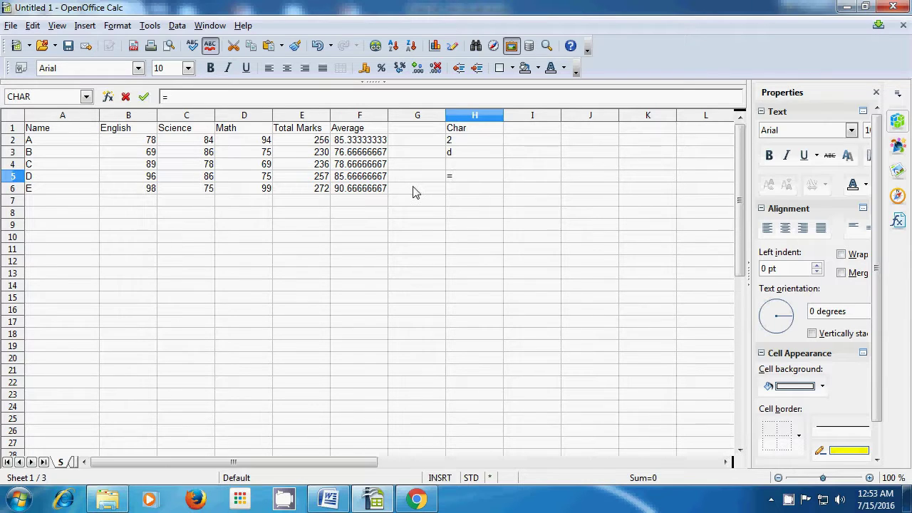
text(cha)
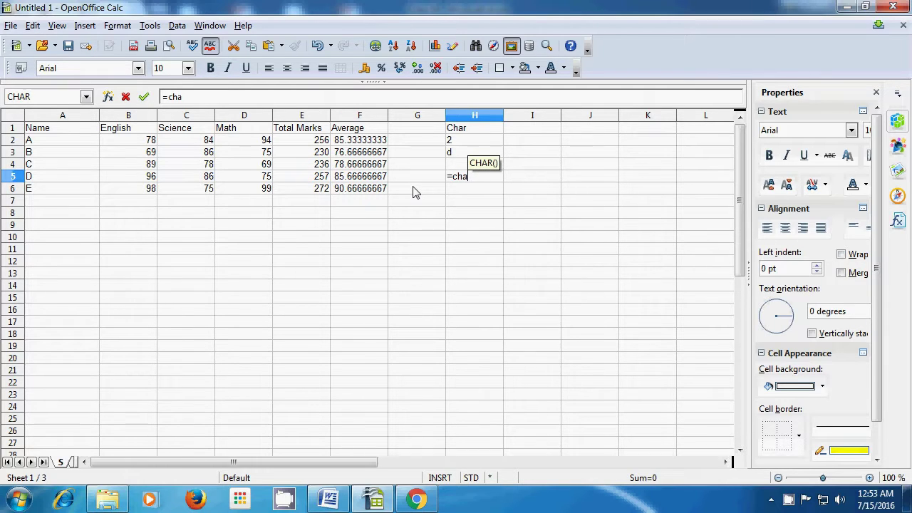
text(r()
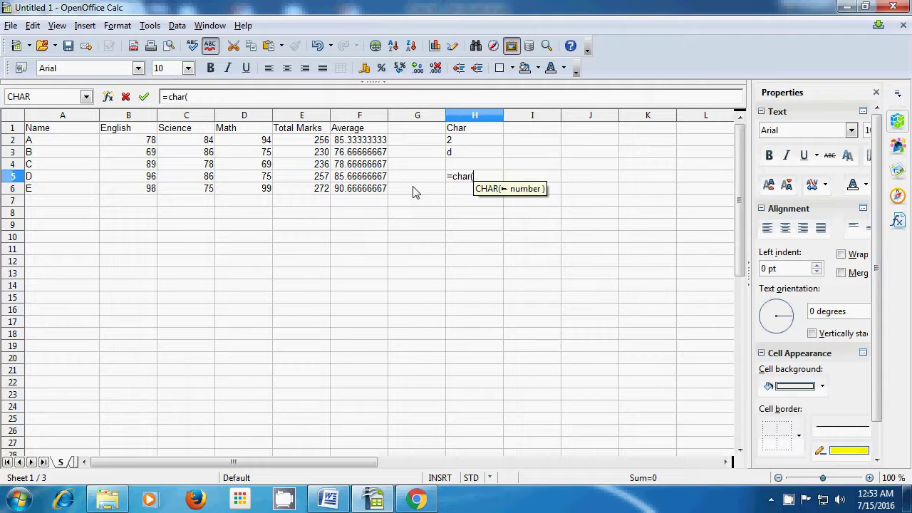
text(30)
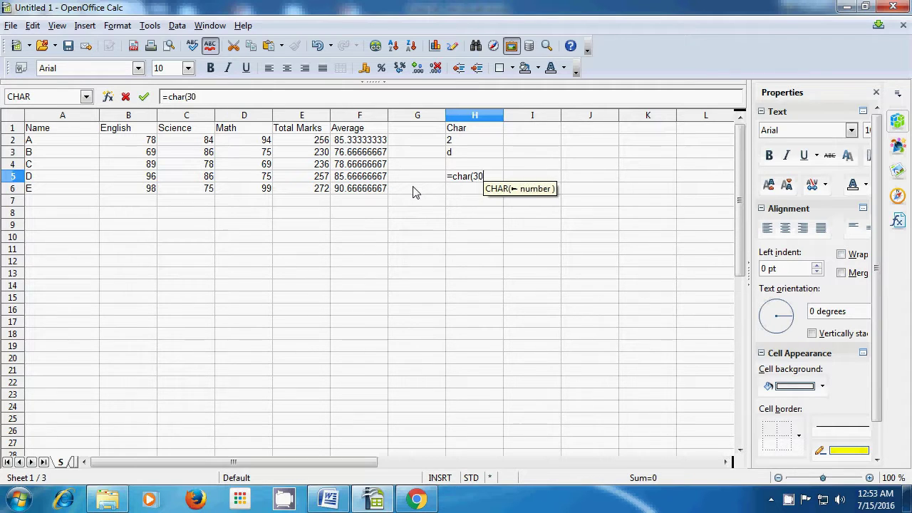
text())
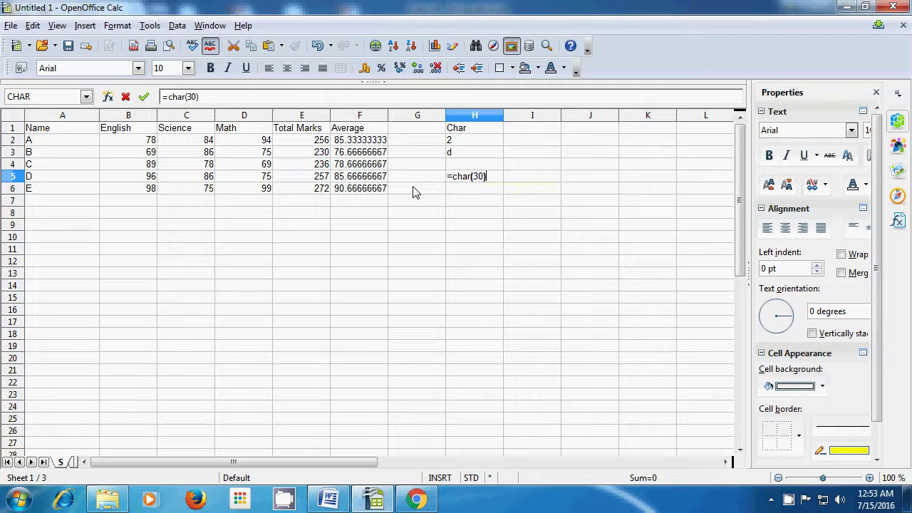
key(Return)
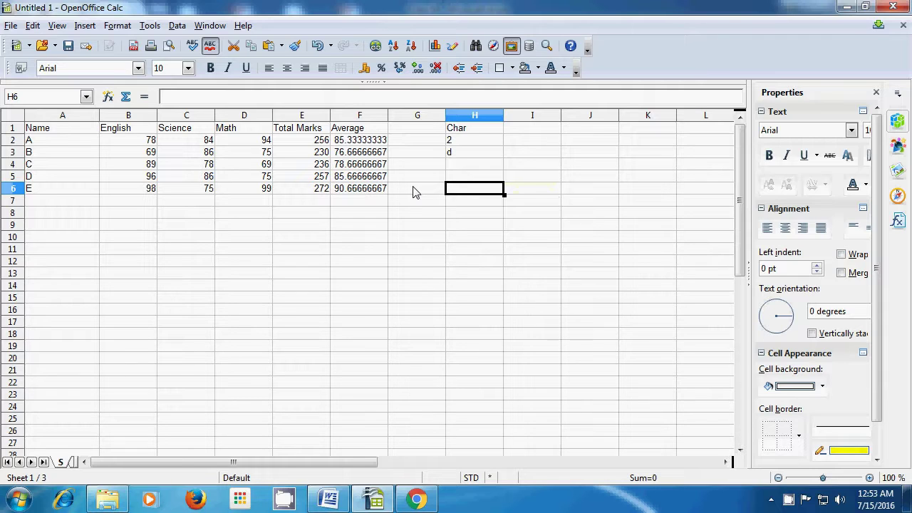
- Enter the formula =char(145) in cell H6 to convert code 145 into its character
text(=)
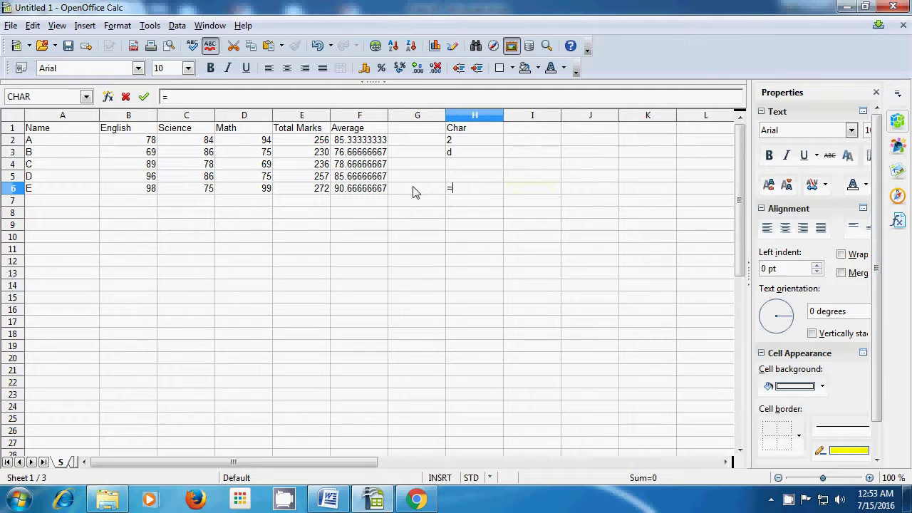
text(char)
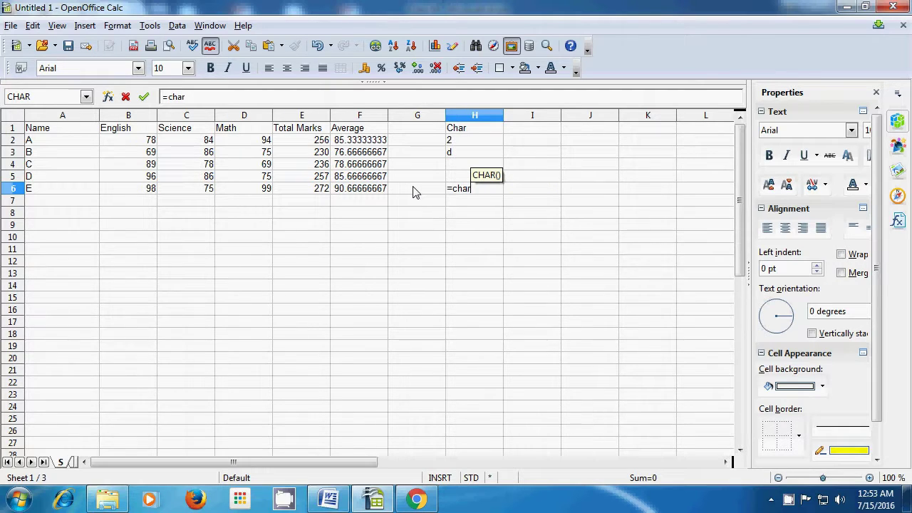
text(()
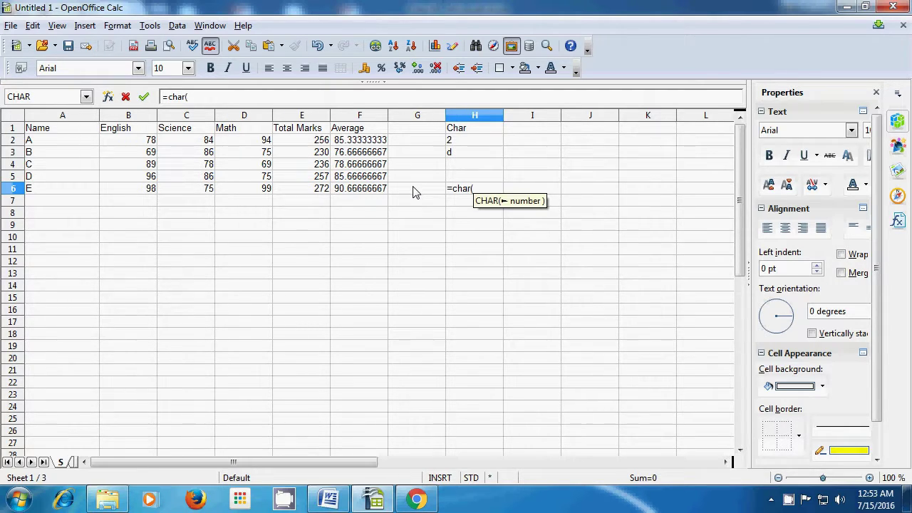
text(145)
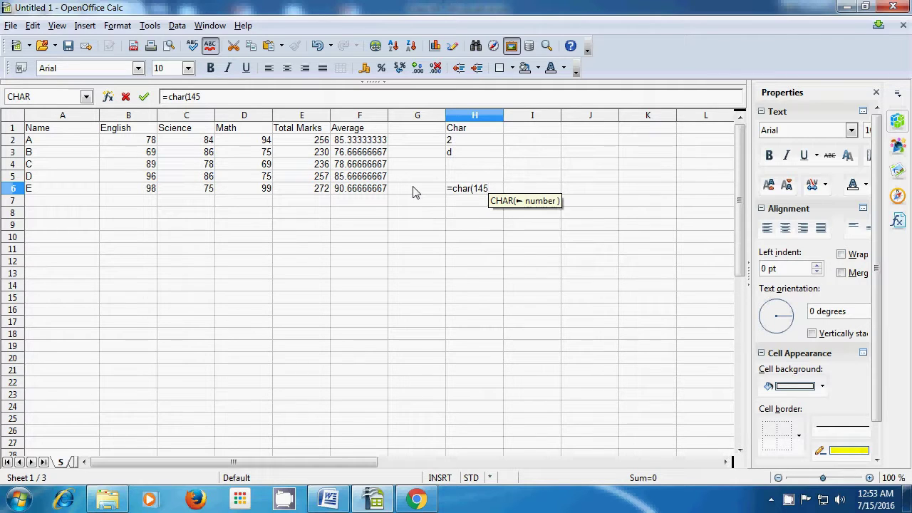
text())
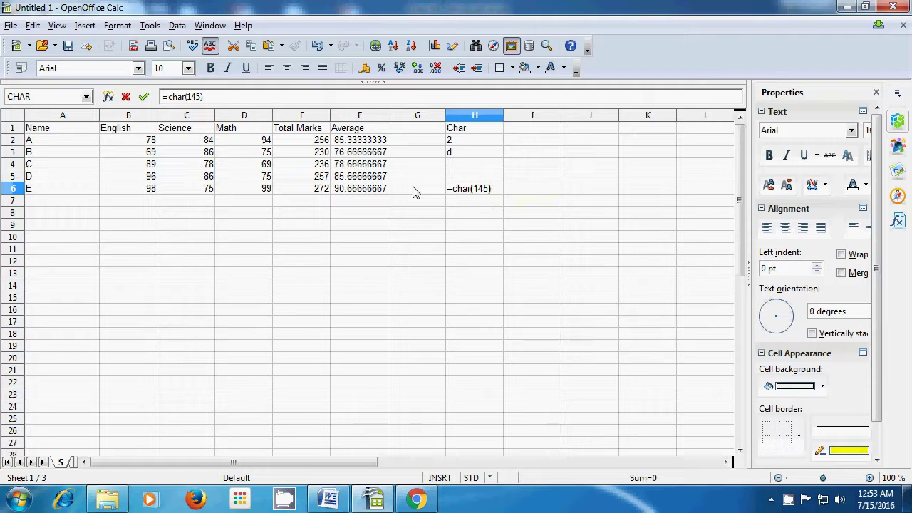
key(Return)
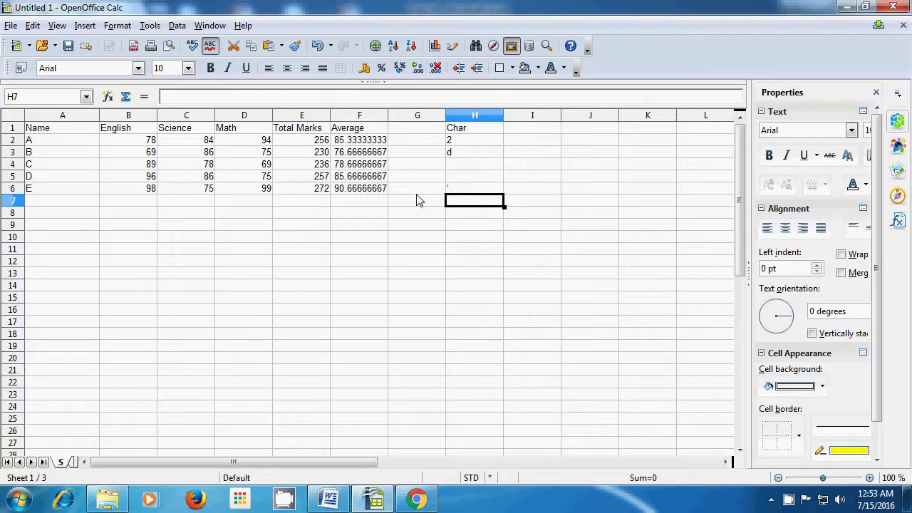
- Enter the formula =char(79) in cell H7 to convert code 79 into its character
text(=)
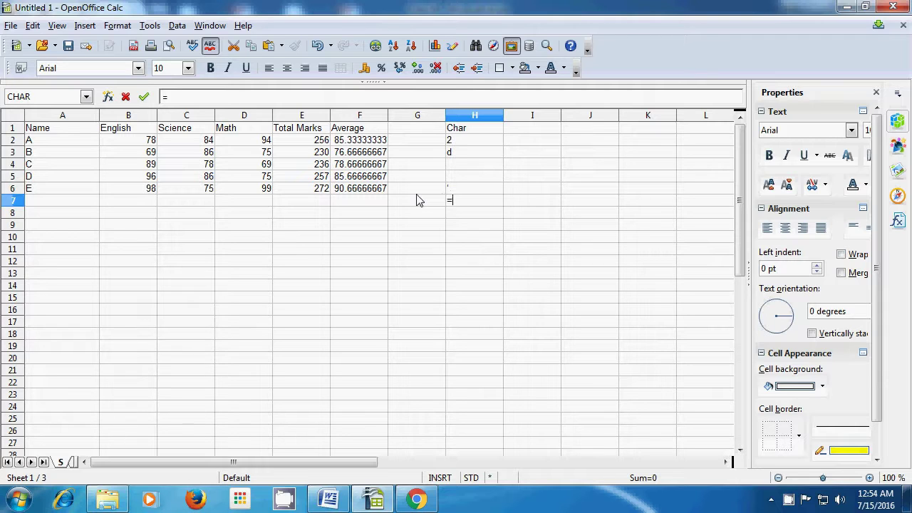
text(ch)
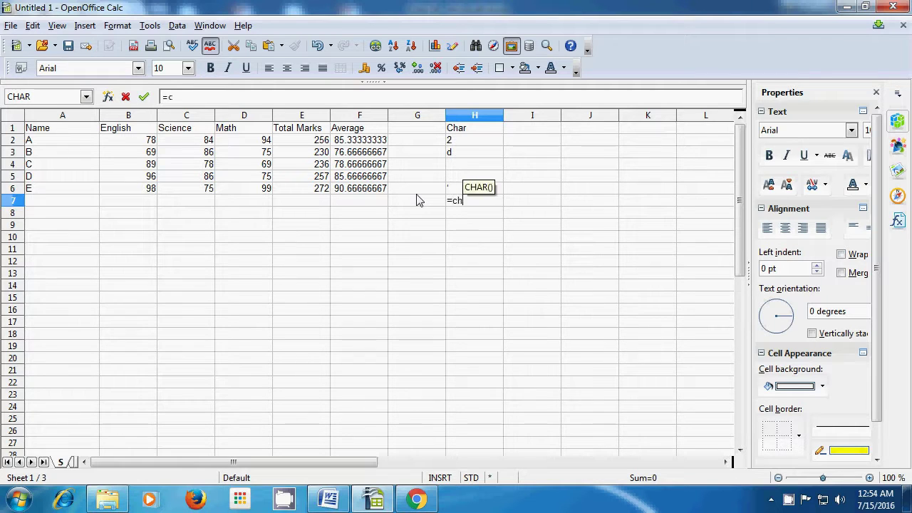
text(ar)
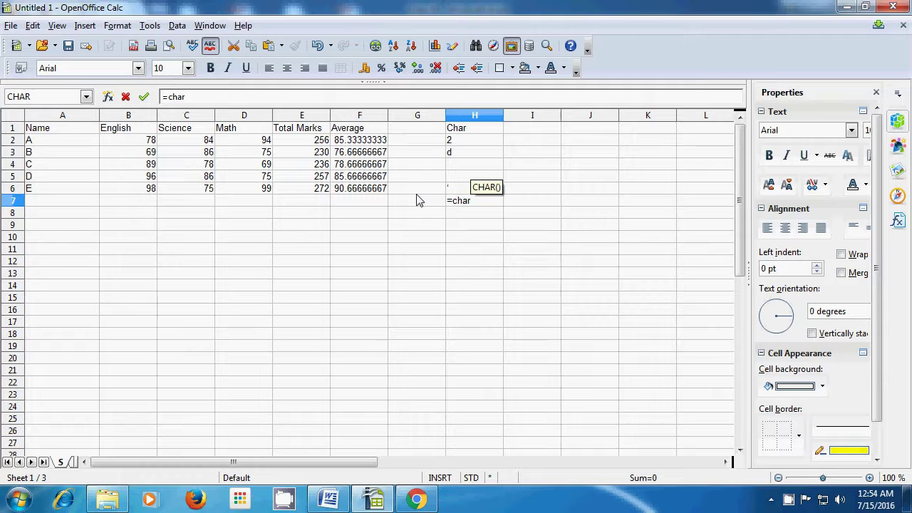
text(()
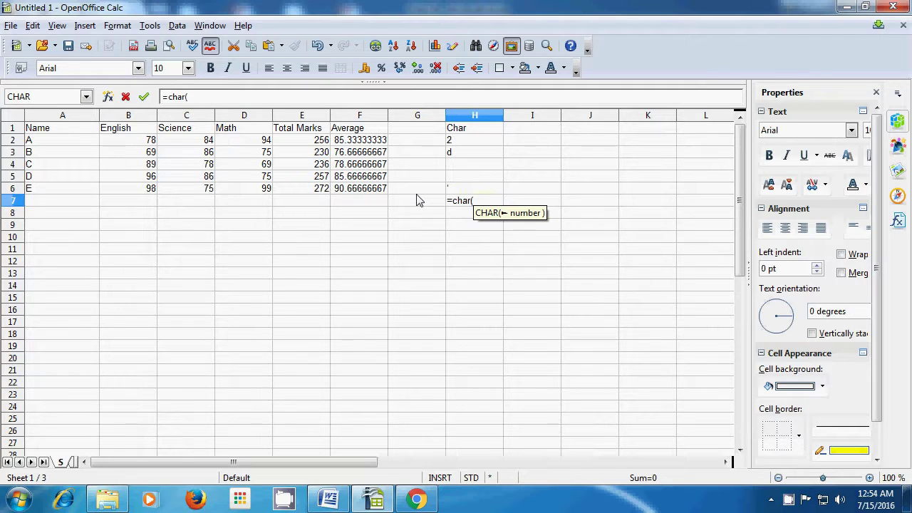
text(79))
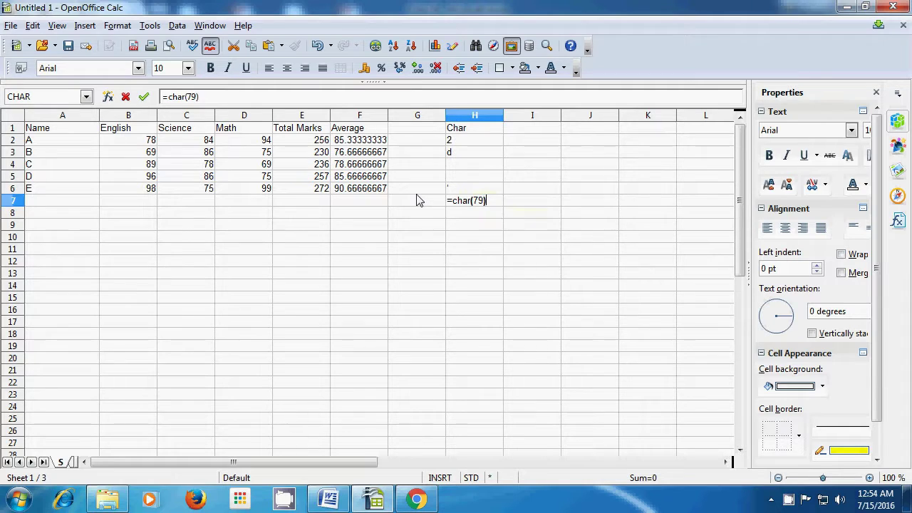
key(Return)
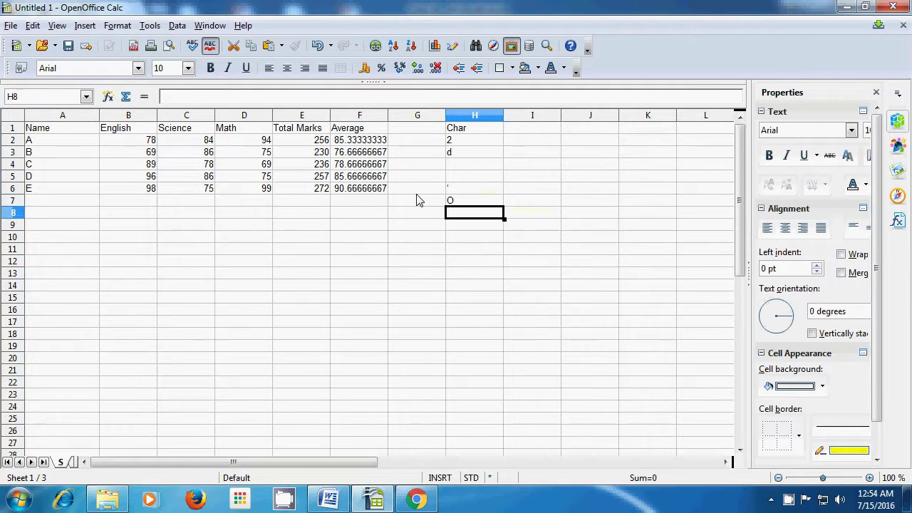
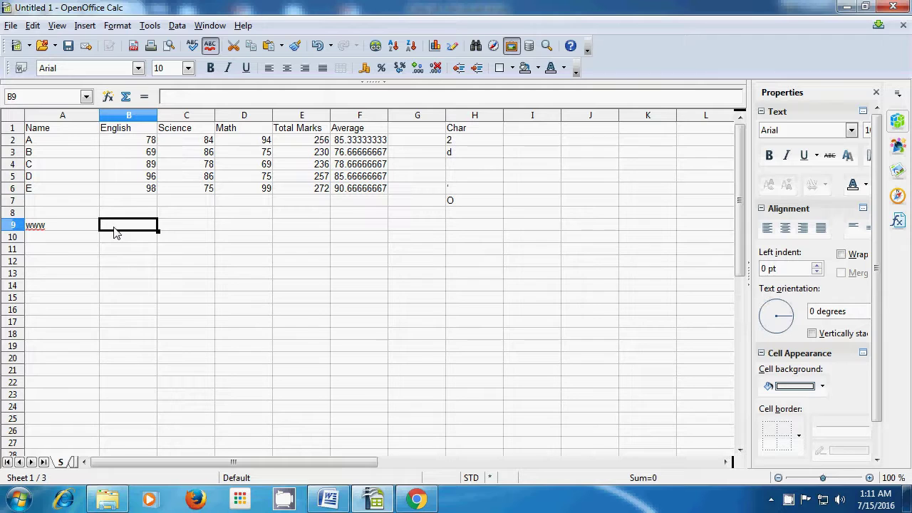
- Enter a period in cell B9, "computer" in C9 and "shiksha" in D9 as separate text pieces
text(')
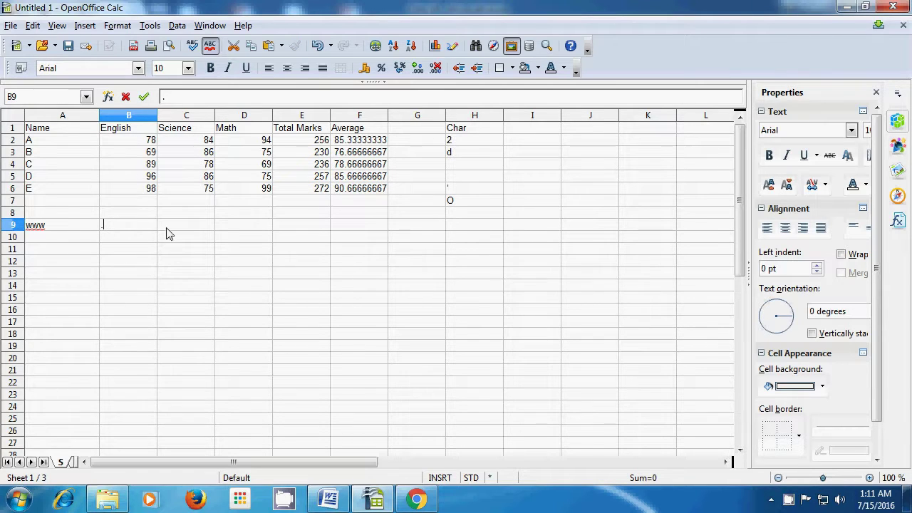
click(181, 228)
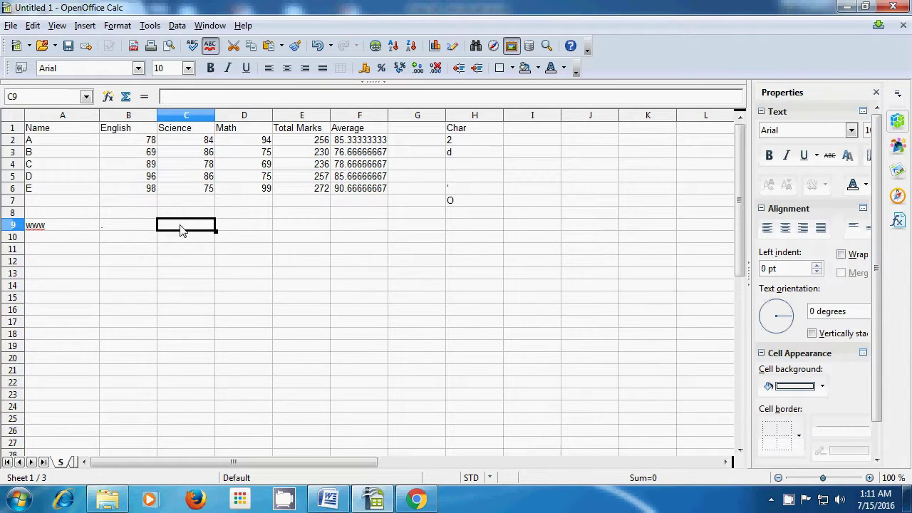
text(c)
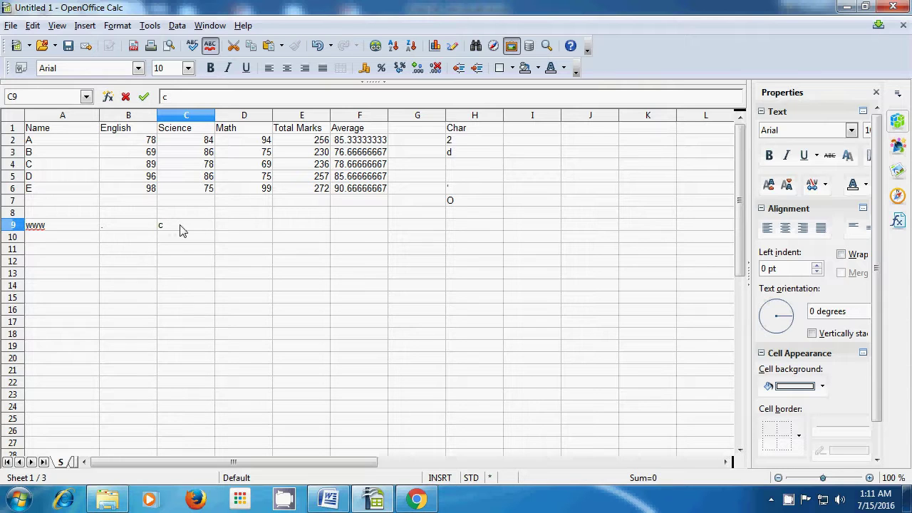
text(omputer)
click(238, 232)
text(s)
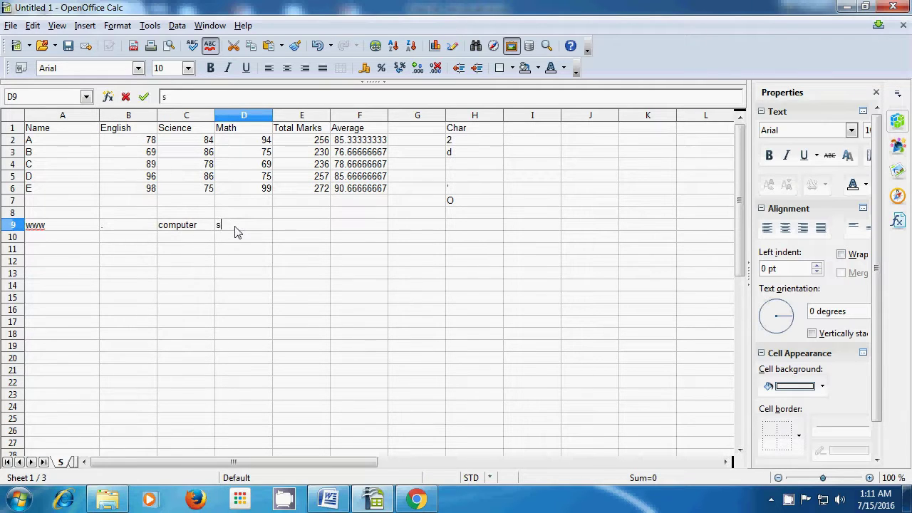
text(hik)
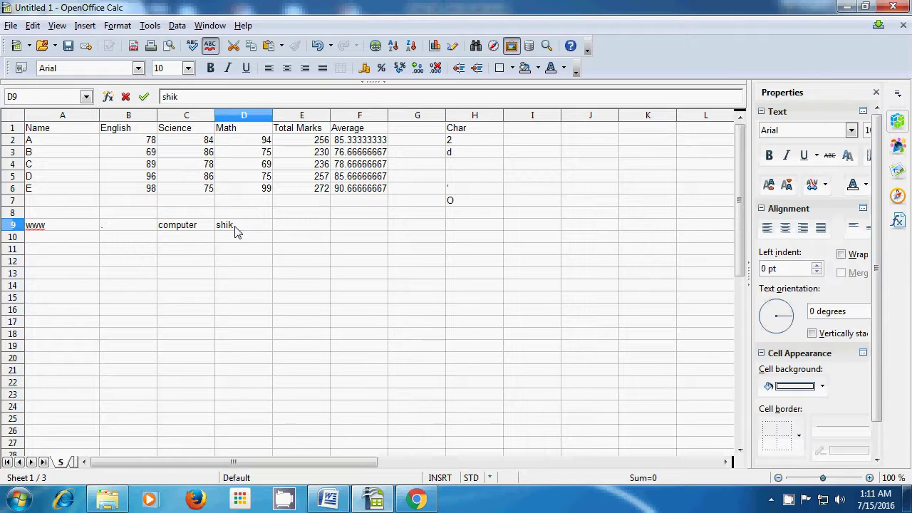
text(sha)
- Complete the row 9 text pieces with a period in cell E9 and "org" in F9
click(281, 230)
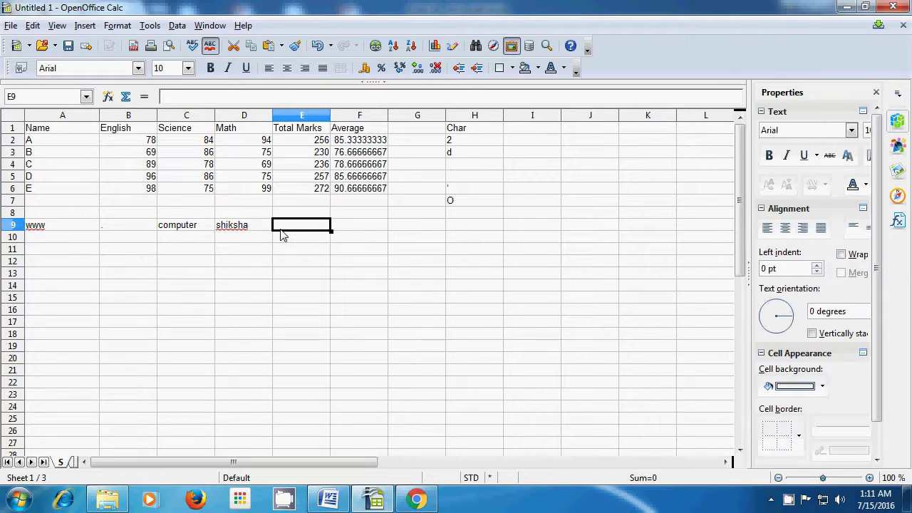
text(.)
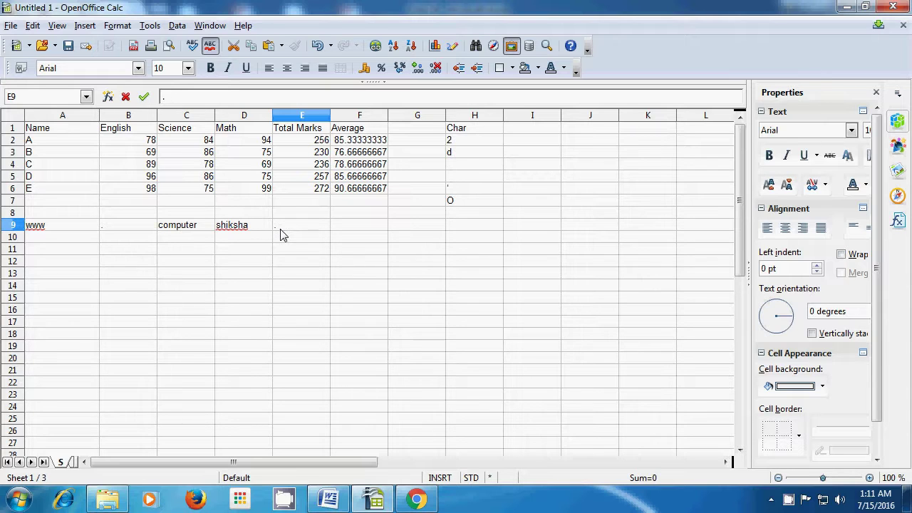
click(349, 232)
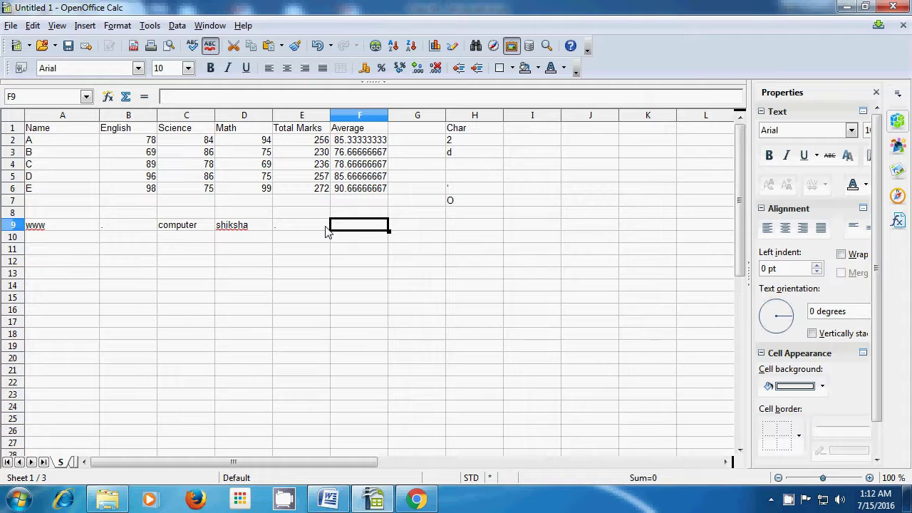
text(org)
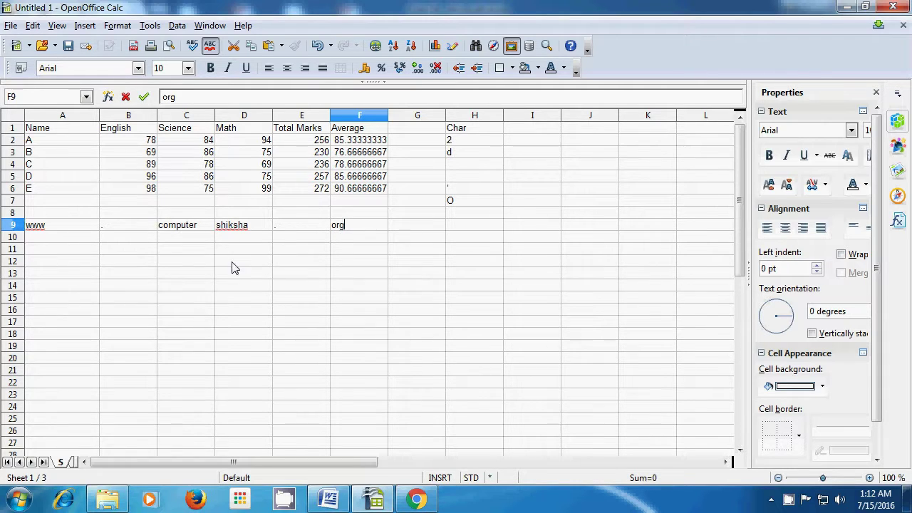
- Enter the label "Concatenate" in cell A12
click(63, 263)
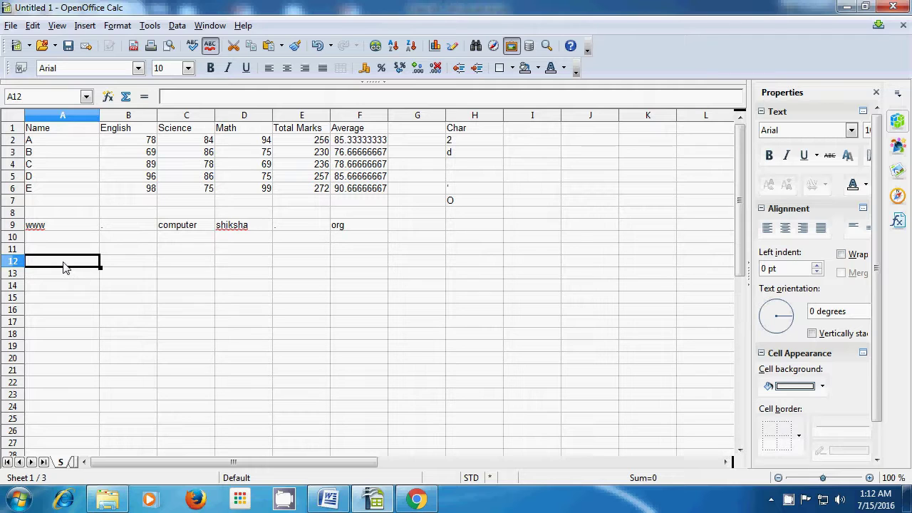
text(=)
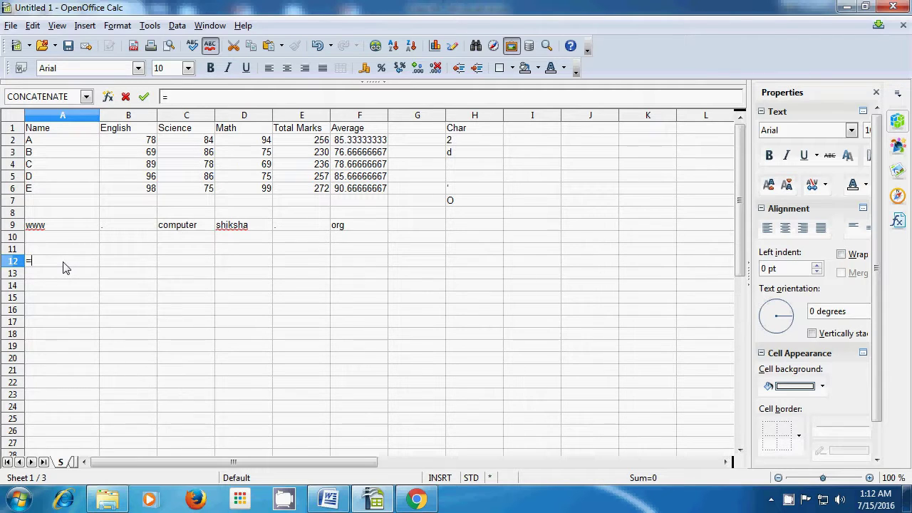
key(BackSpace)
text(C)
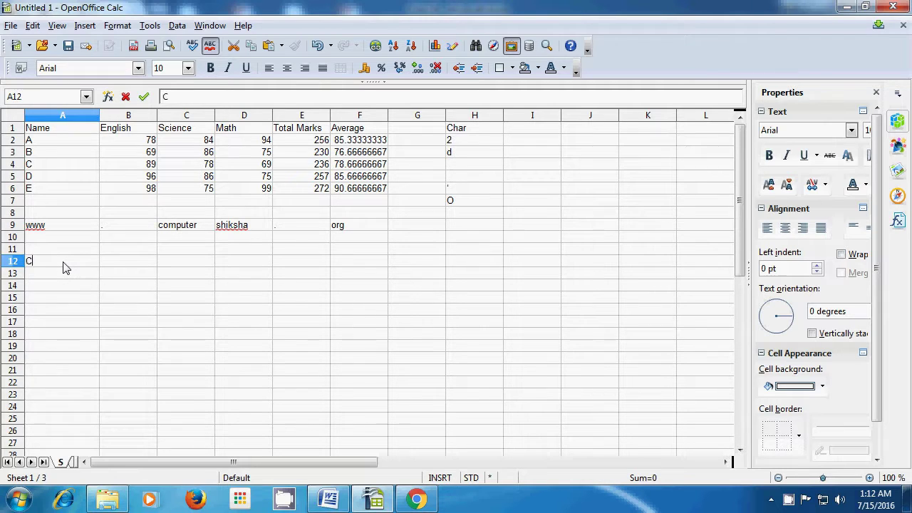
text(oncatenate)
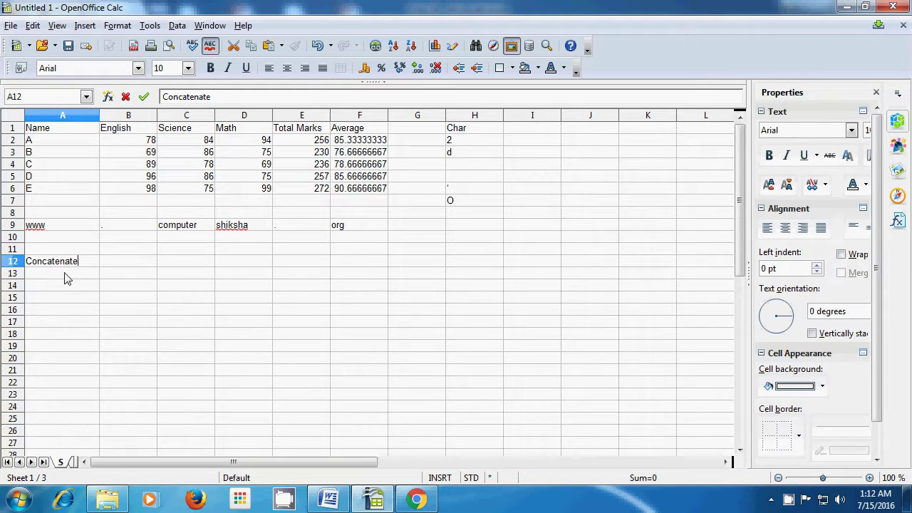
- Begin a formula in cell A13 with =concatenate( directly below the Concatenate label
click(64, 275)
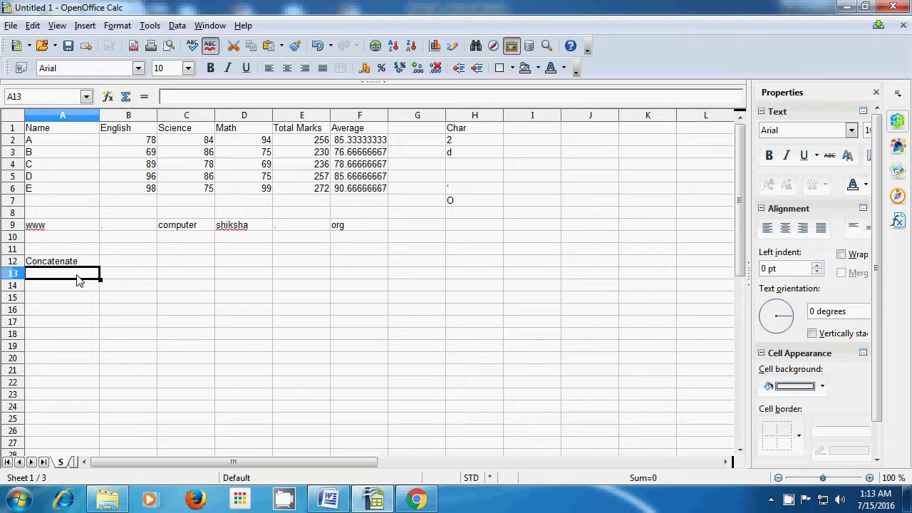
text(=)
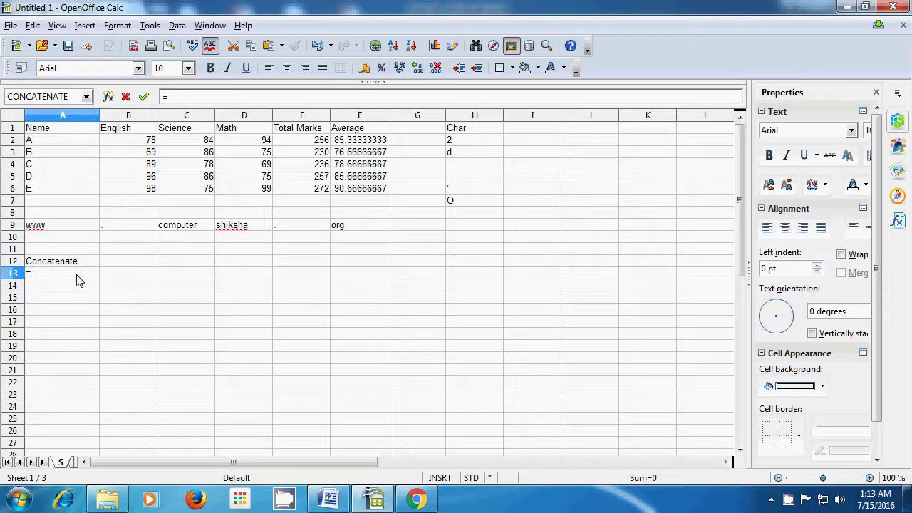
text(c)
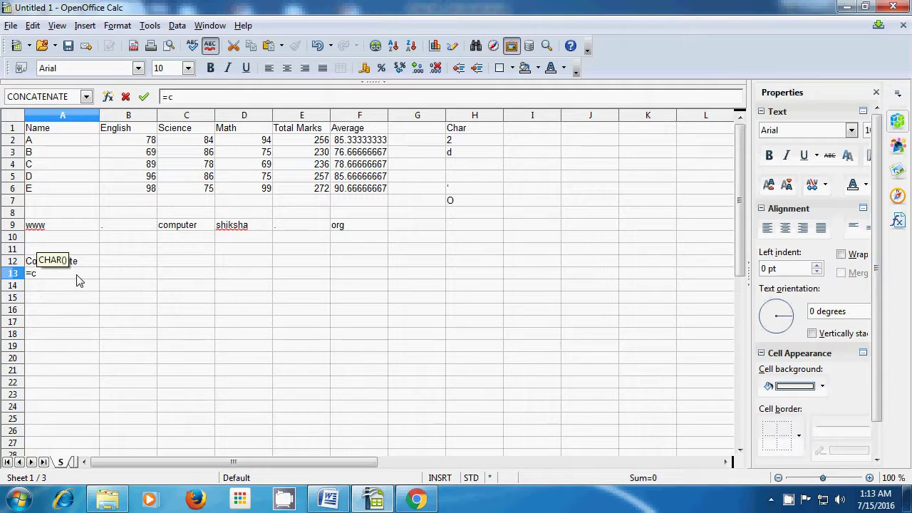
text(onca)
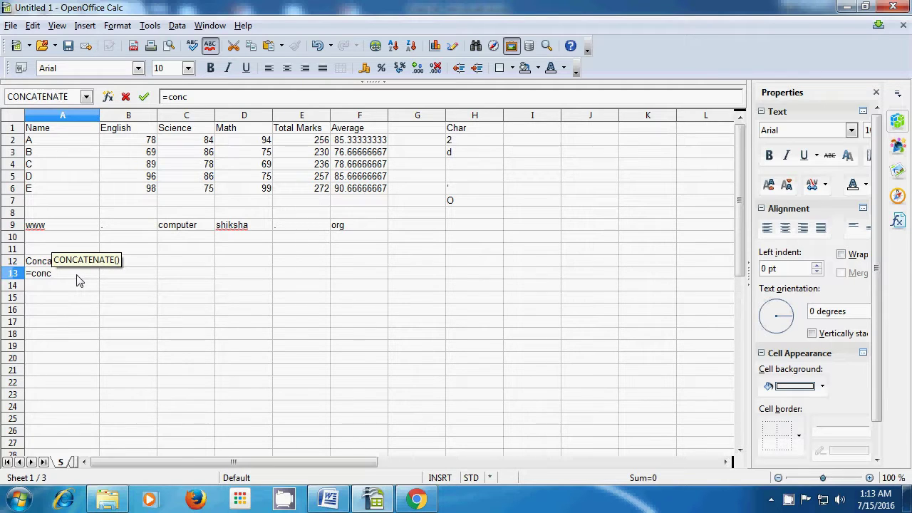
text(te)
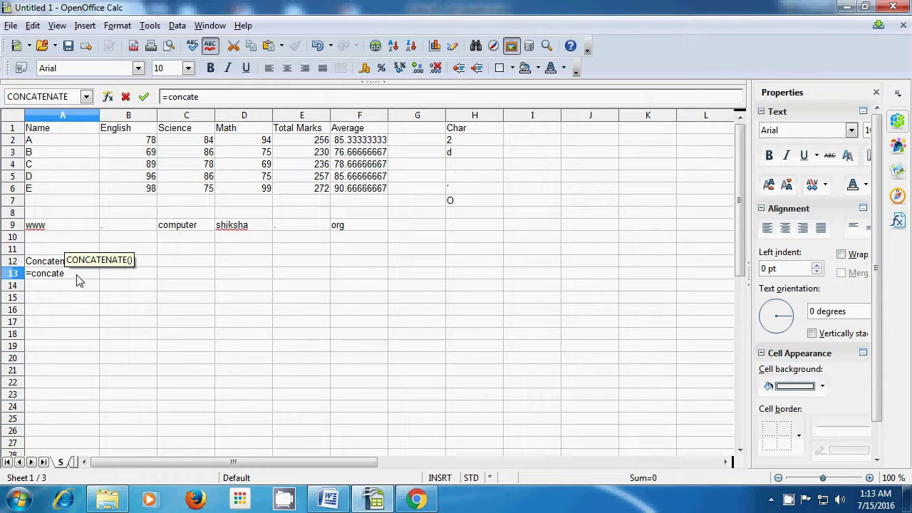
text(na)
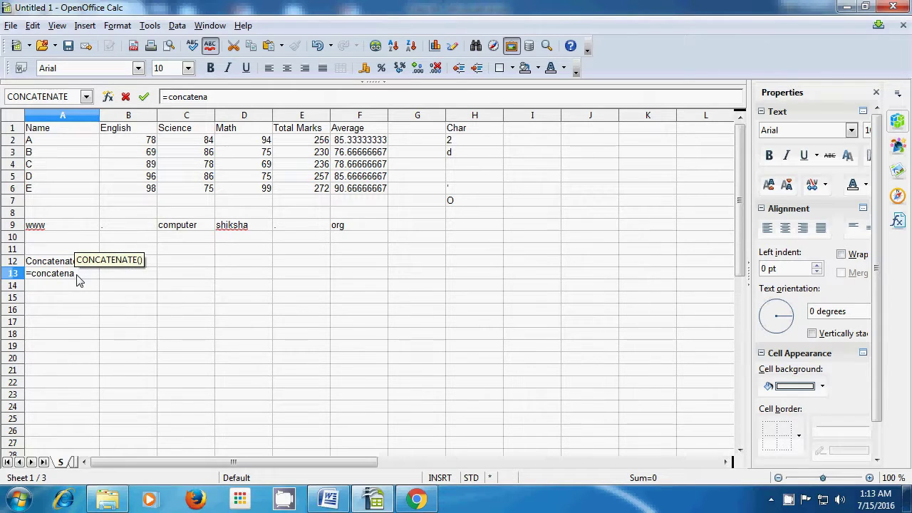
text(te)
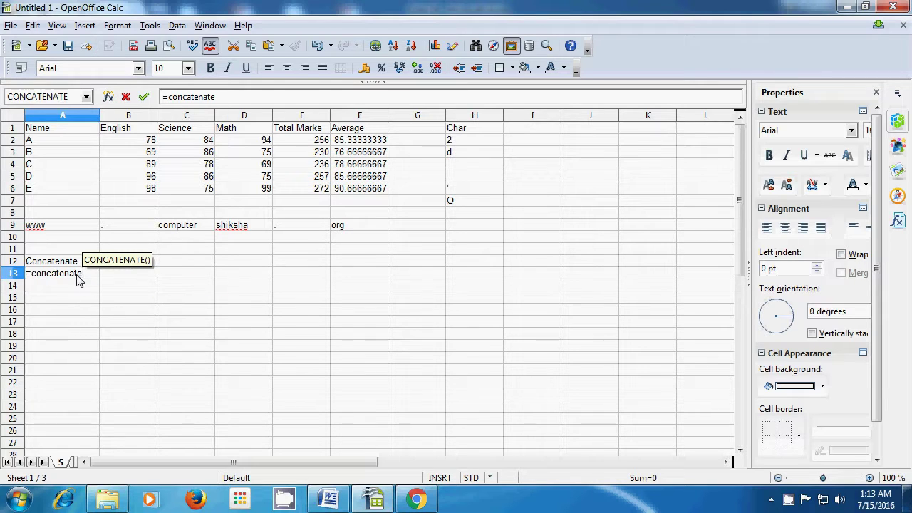
text(()
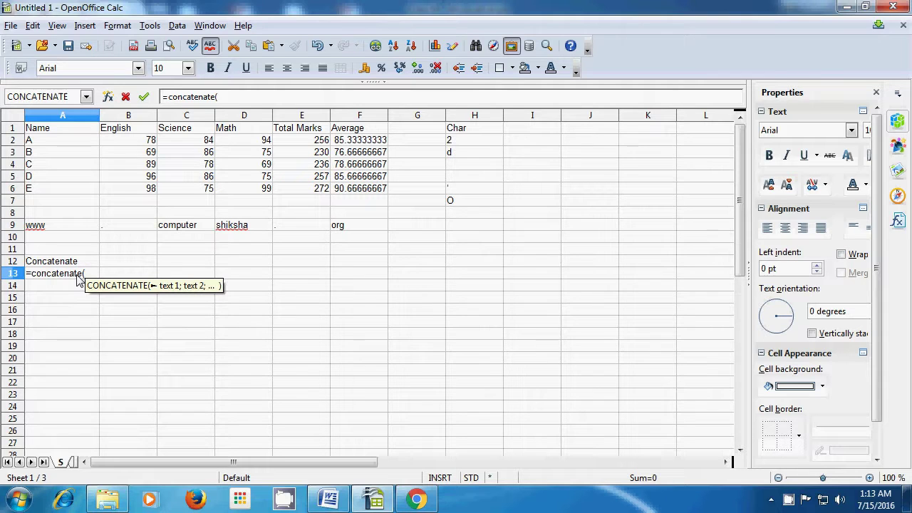
- Add cells A9, B9 and C9 as the first three semicolon-separated arguments of the CONCATENATE formula in A13
click(53, 226)
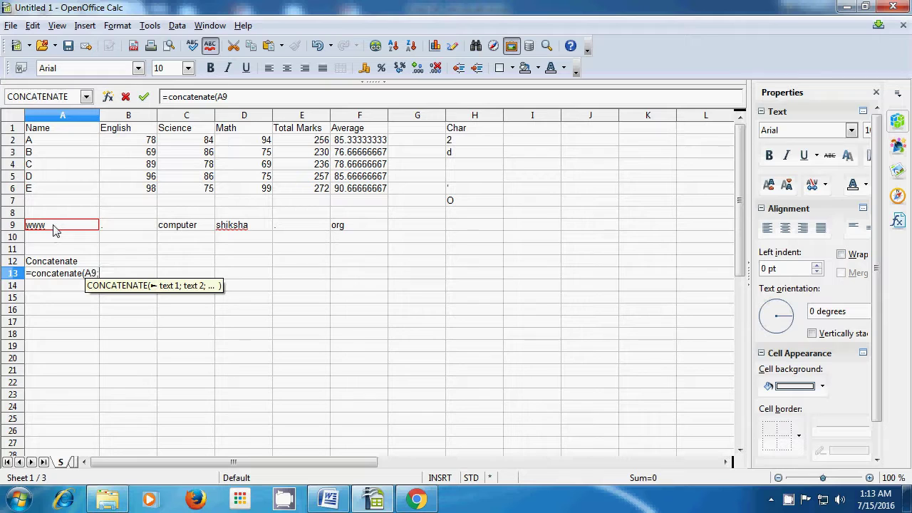
text(;)
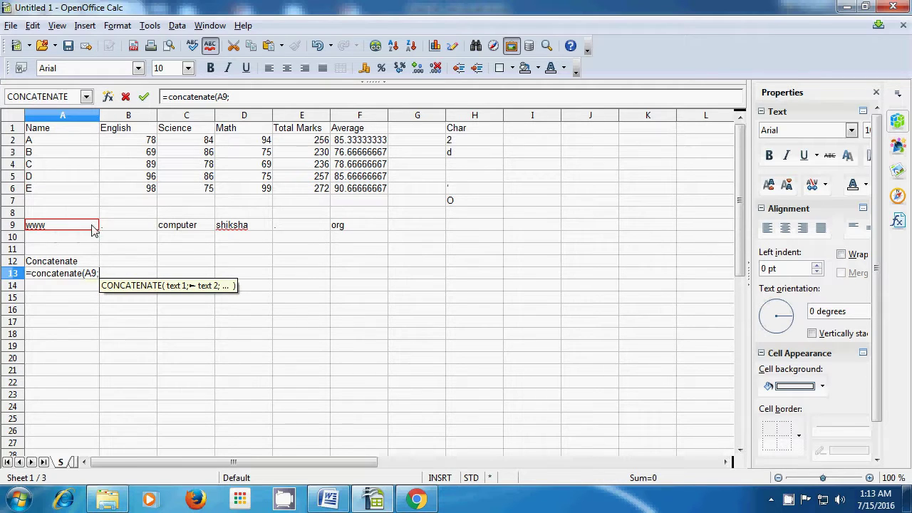
click(123, 231)
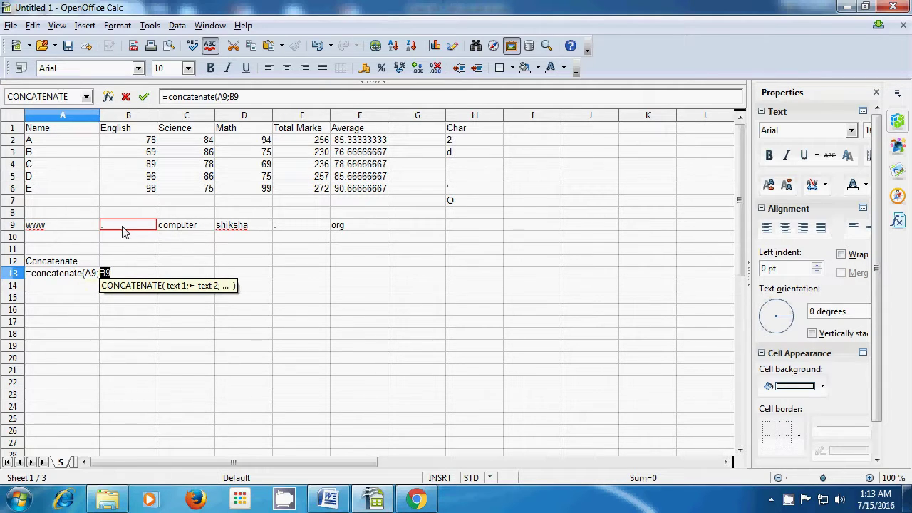
text(;)
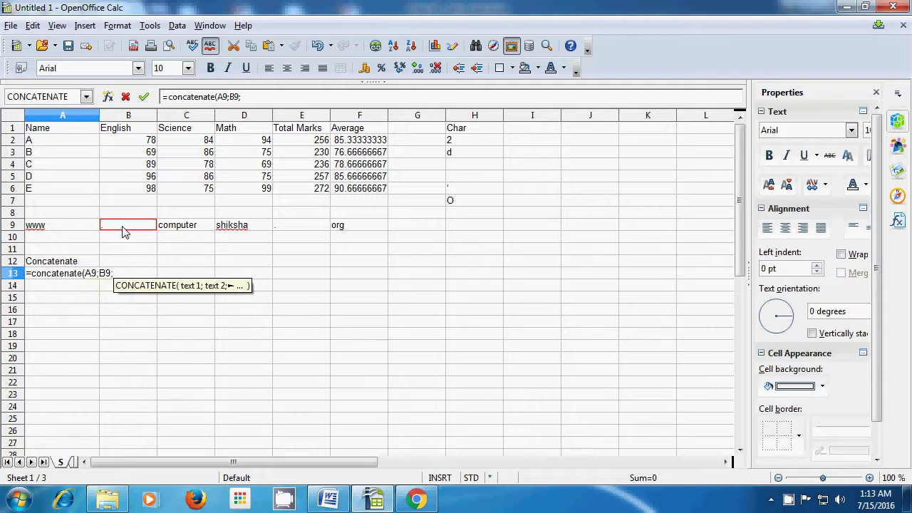
click(176, 228)
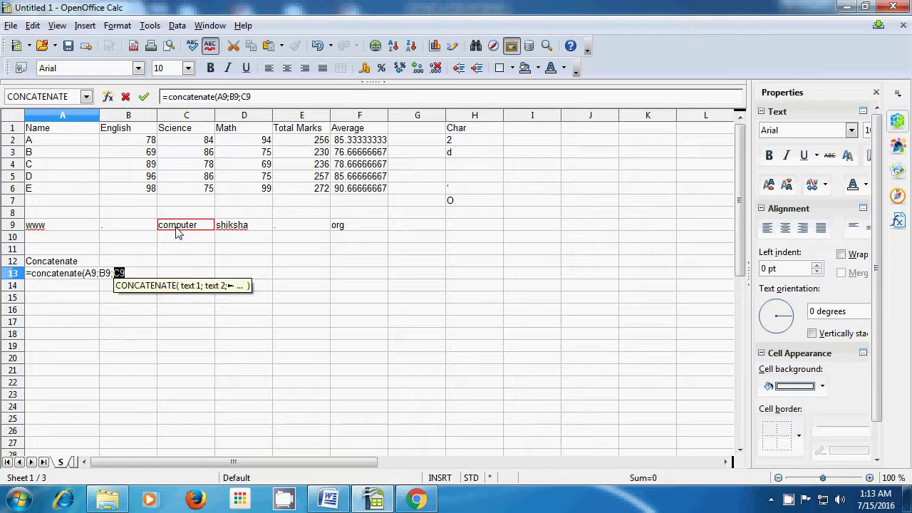
text(;)
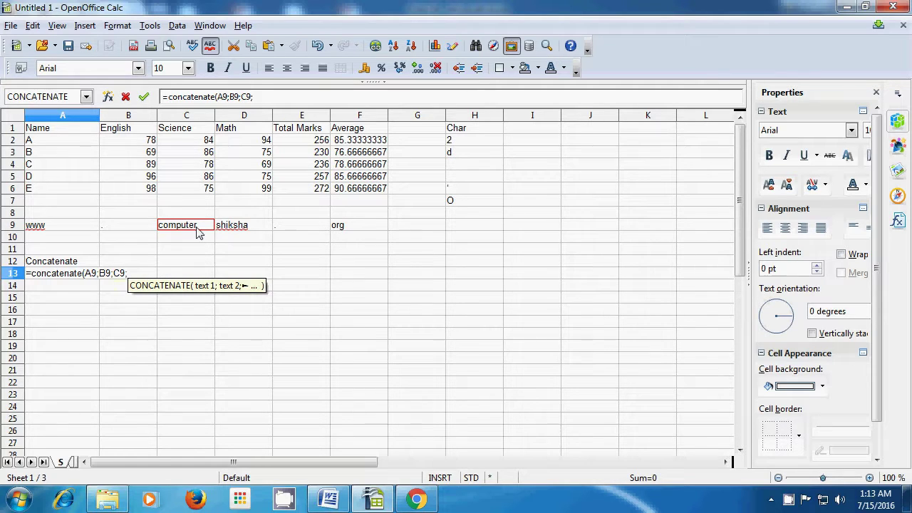
- Complete the A13 CONCATENATE formula with arguments D9, E9 and F9, close the parenthesis and enter it
click(231, 228)
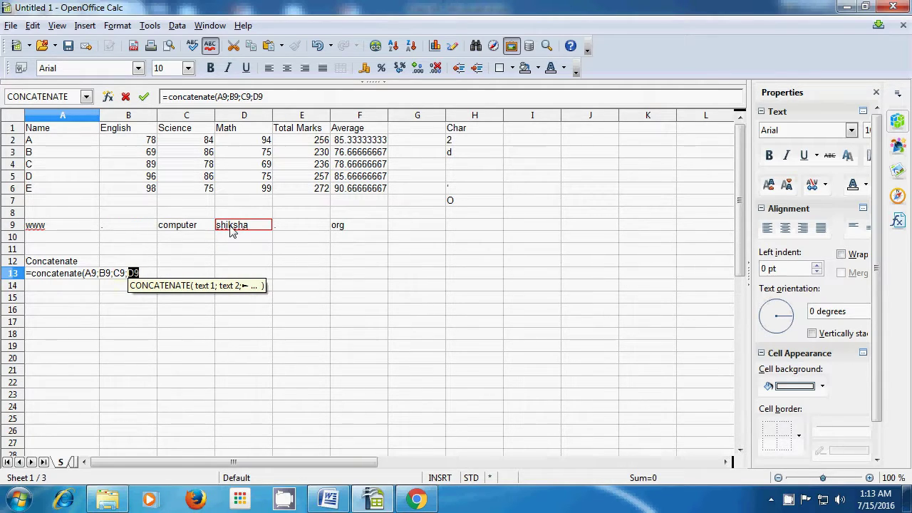
text(;)
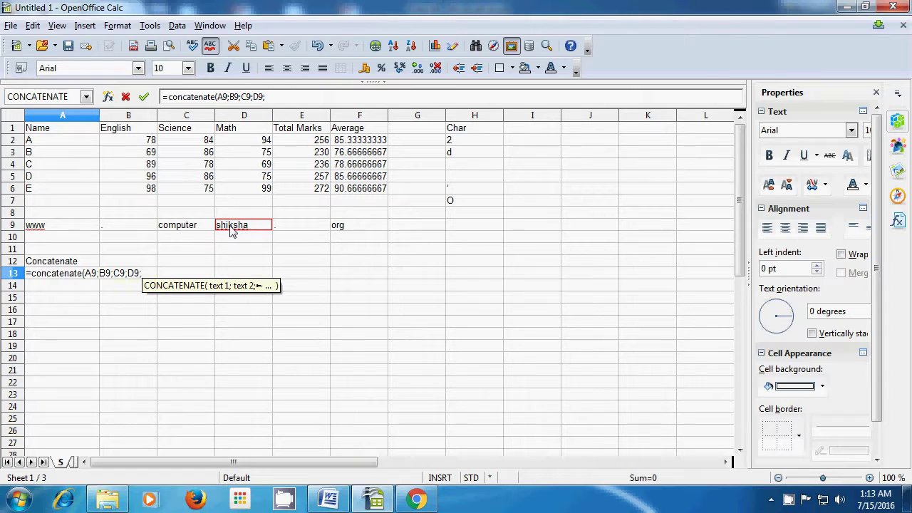
click(291, 231)
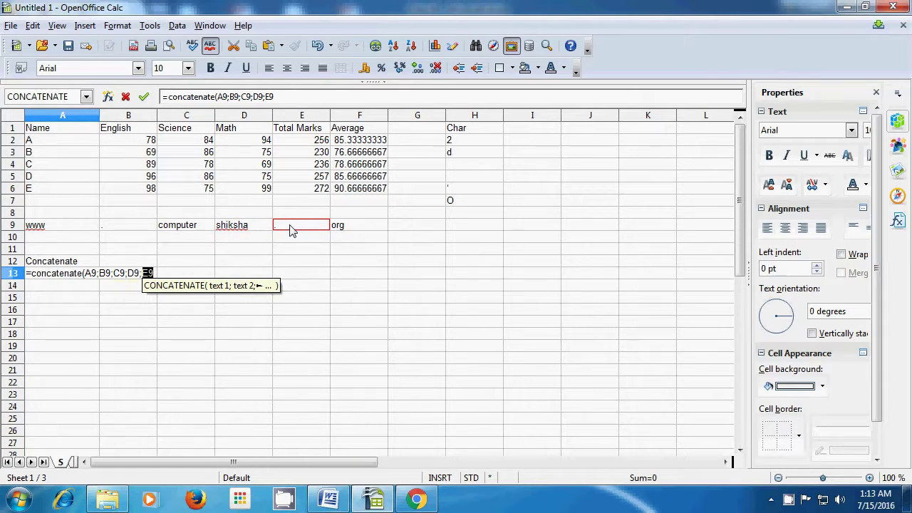
text(;)
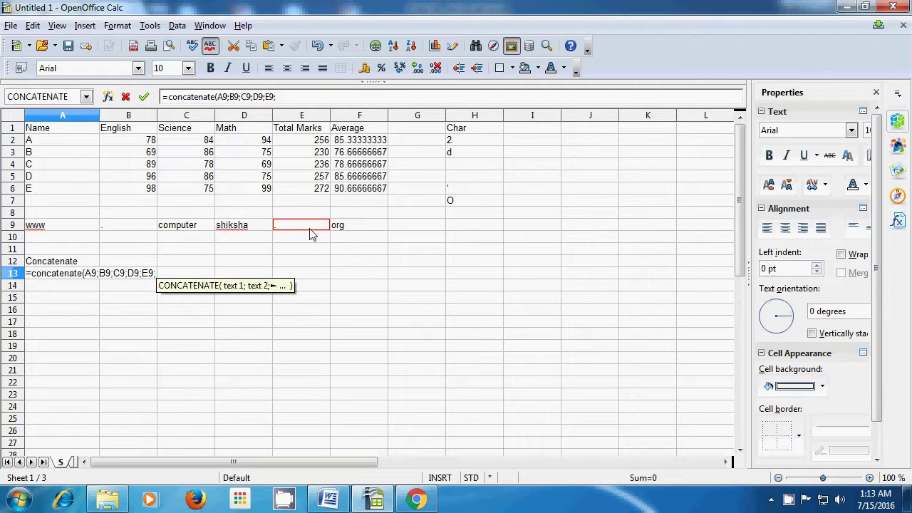
click(343, 230)
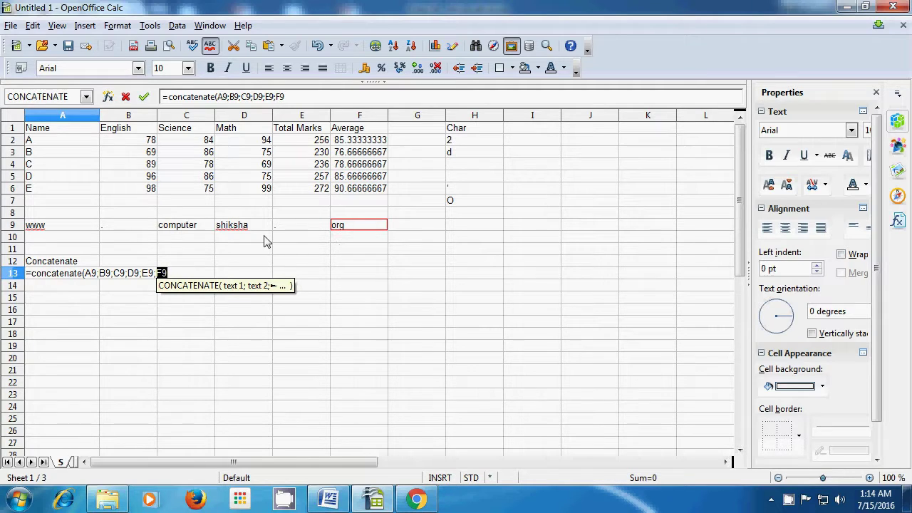
text())
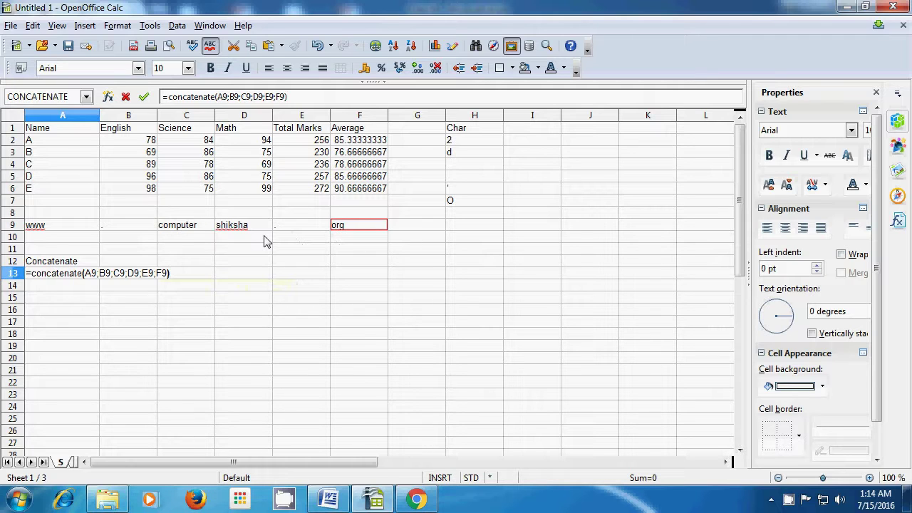
key(Return)
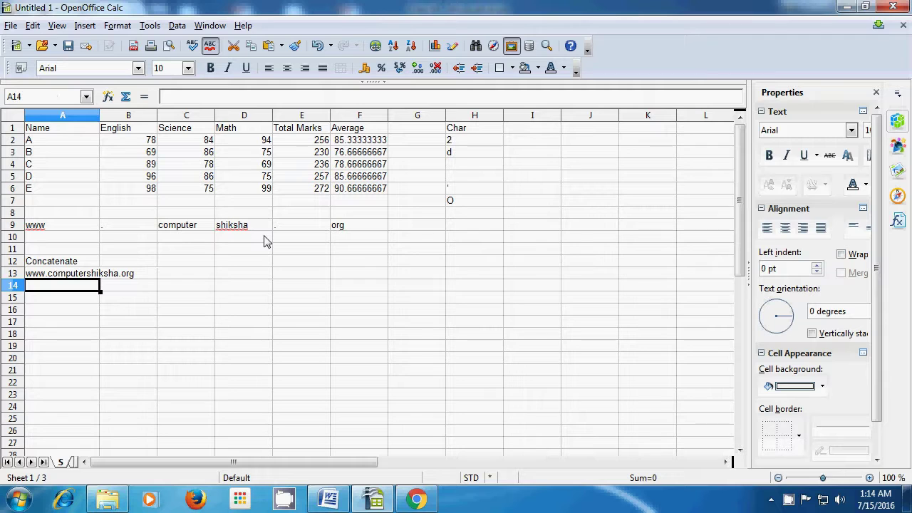
click(146, 289)
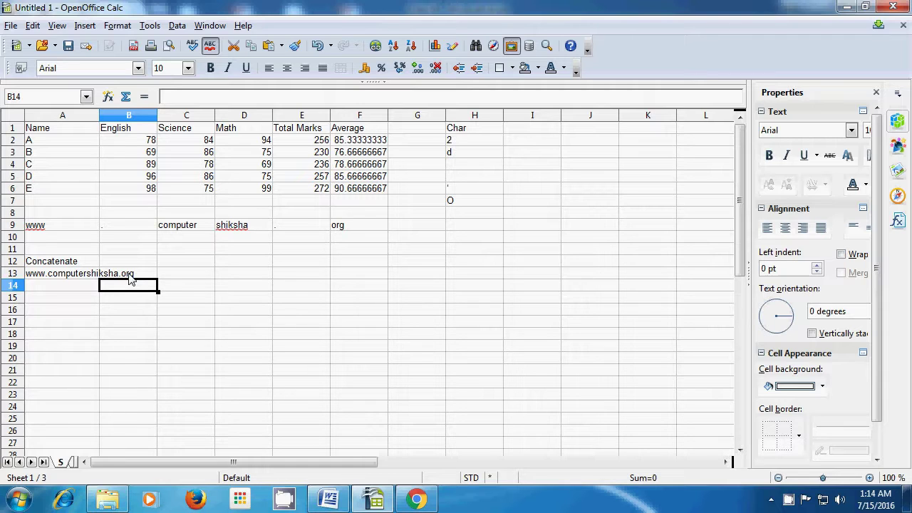
- Enter "www" in cell A10, a period in B10 and "google" in C10 as separate text pieces
click(70, 241)
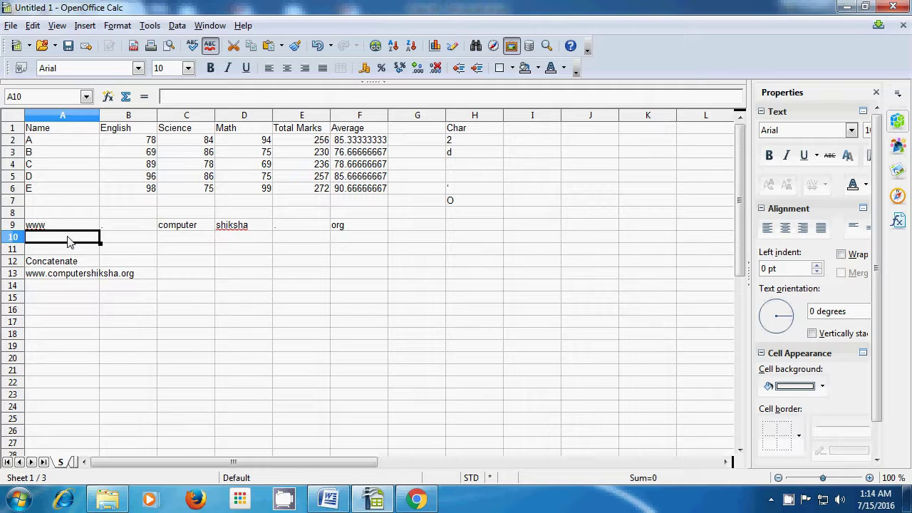
text(www)
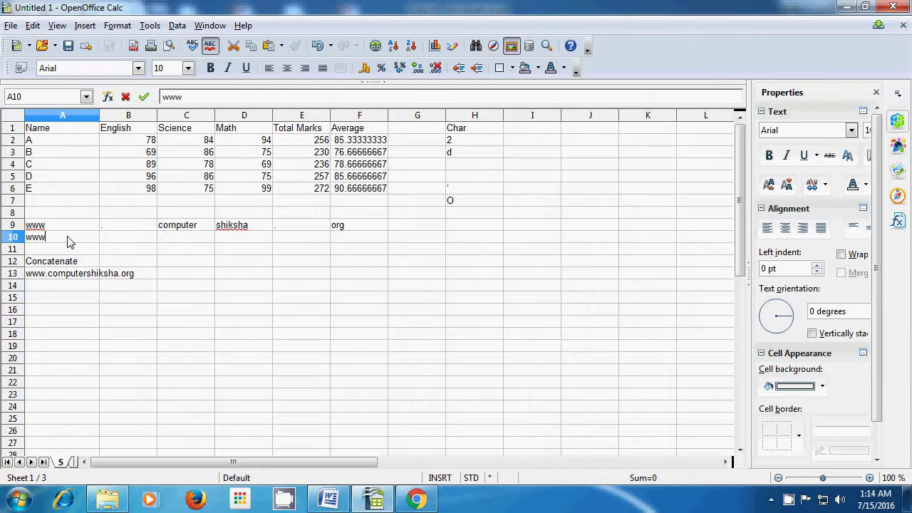
text(.)
click(111, 241)
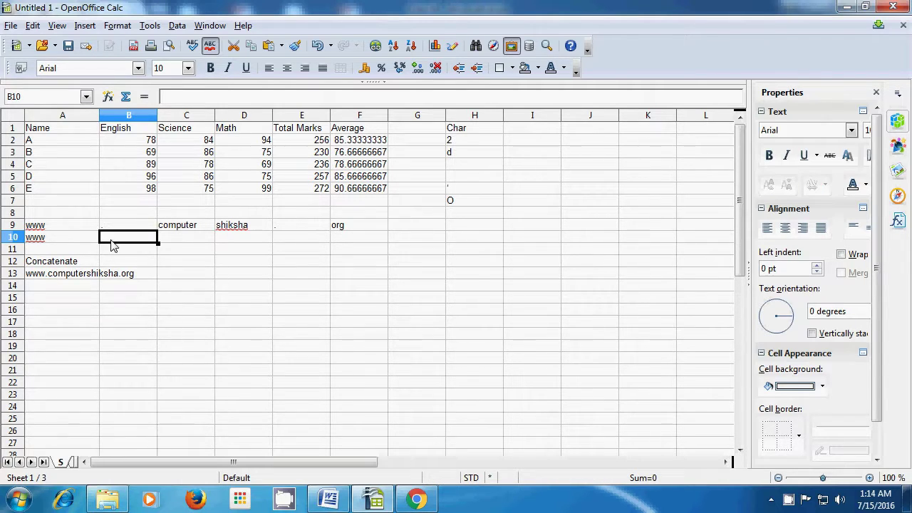
text(.)
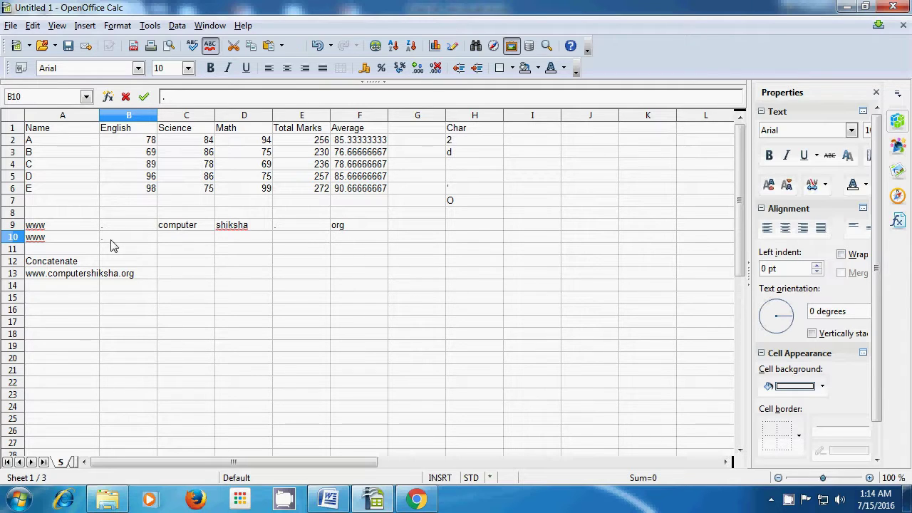
click(181, 244)
text(go)
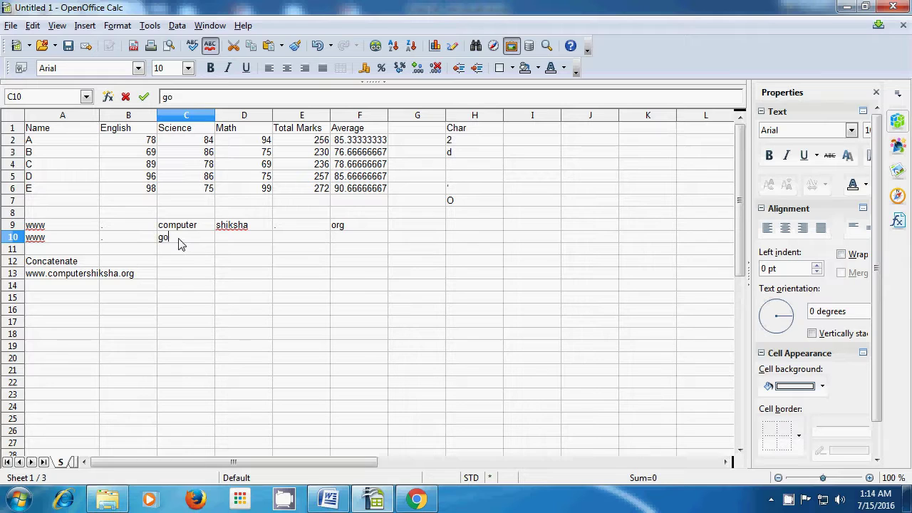
text(ogle)
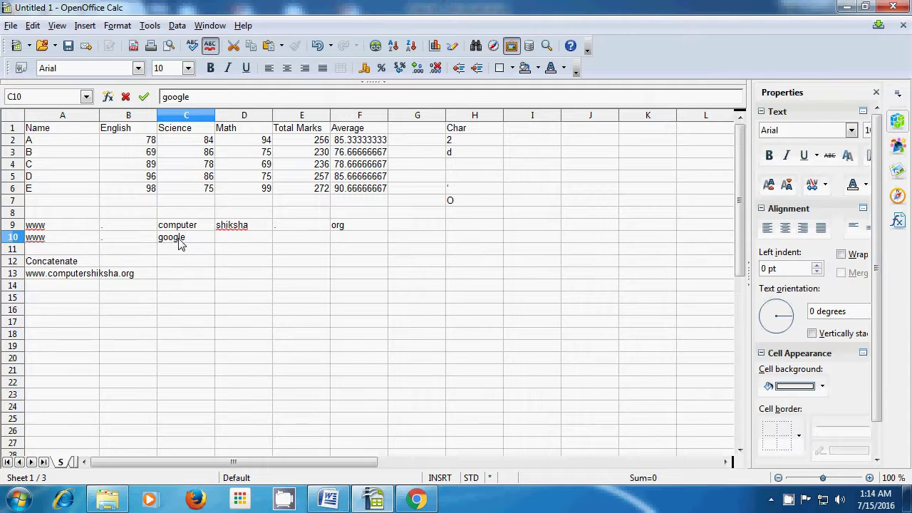
- Complete the row 10 text pieces with a period in cell D10 and "com" in E10
click(224, 243)
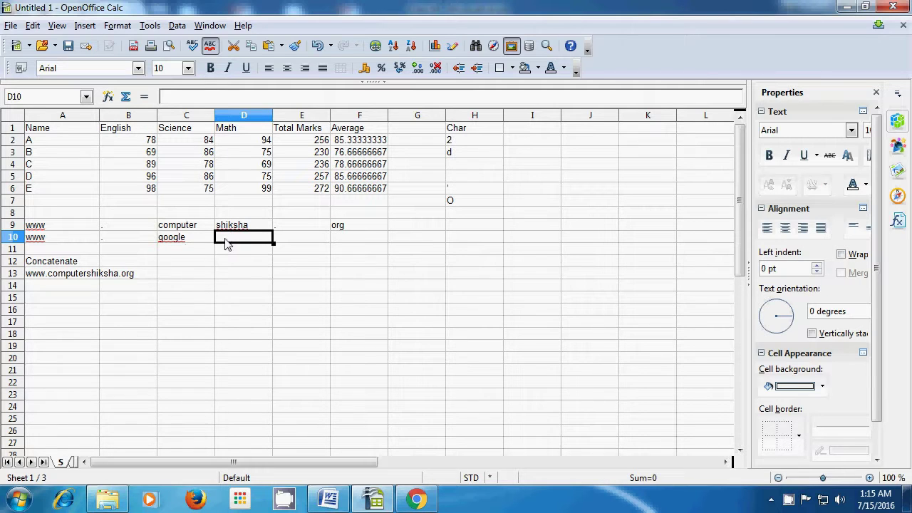
text(.)
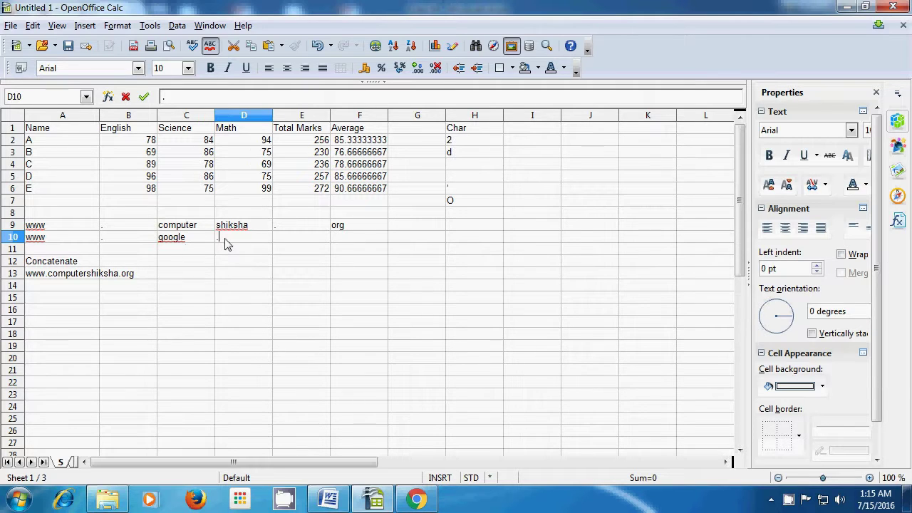
click(294, 246)
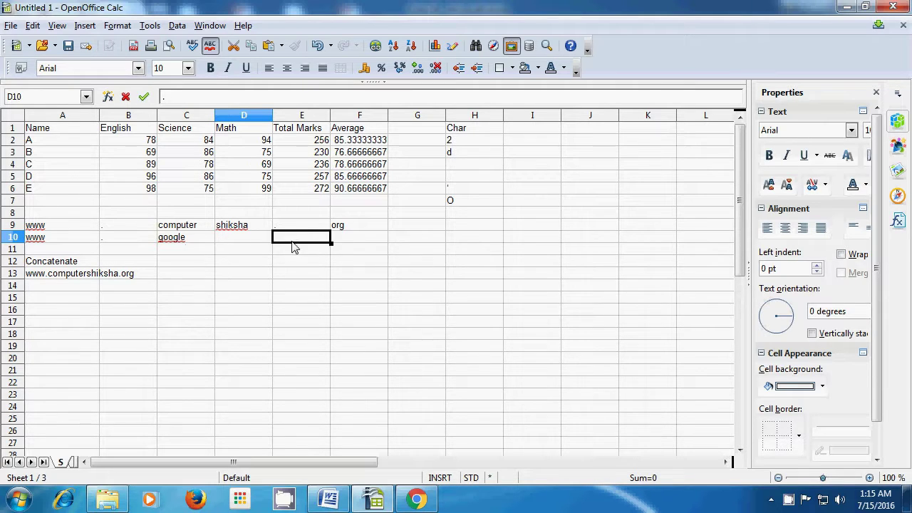
text(co)
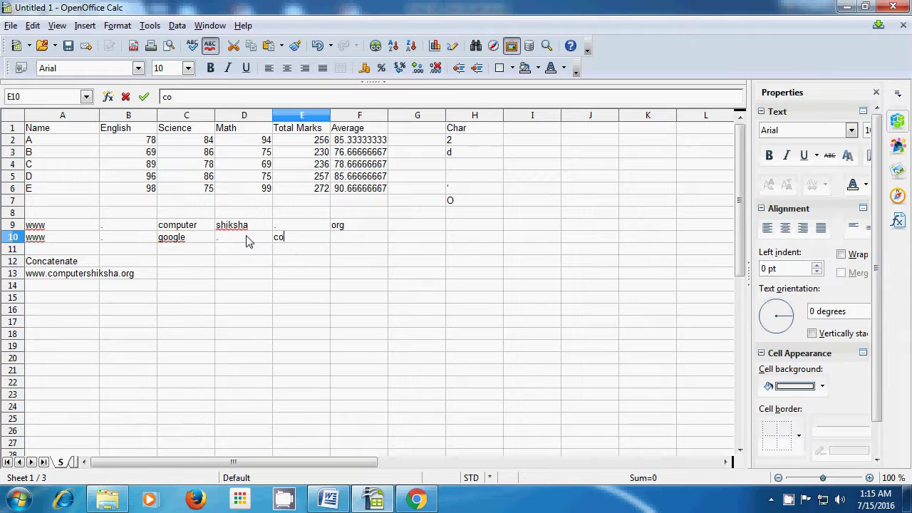
text(m)
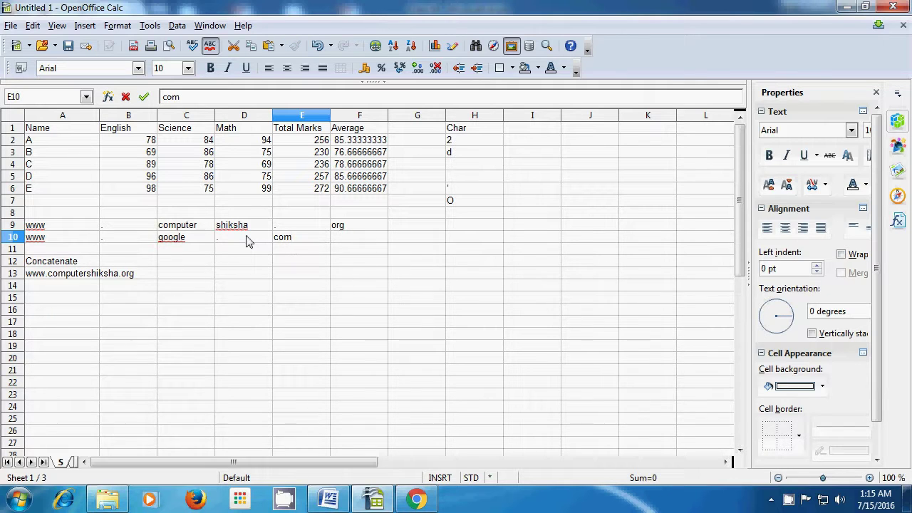
- Begin a CONCATENATE formula in cell A14, up to its opening parenthesis
click(52, 291)
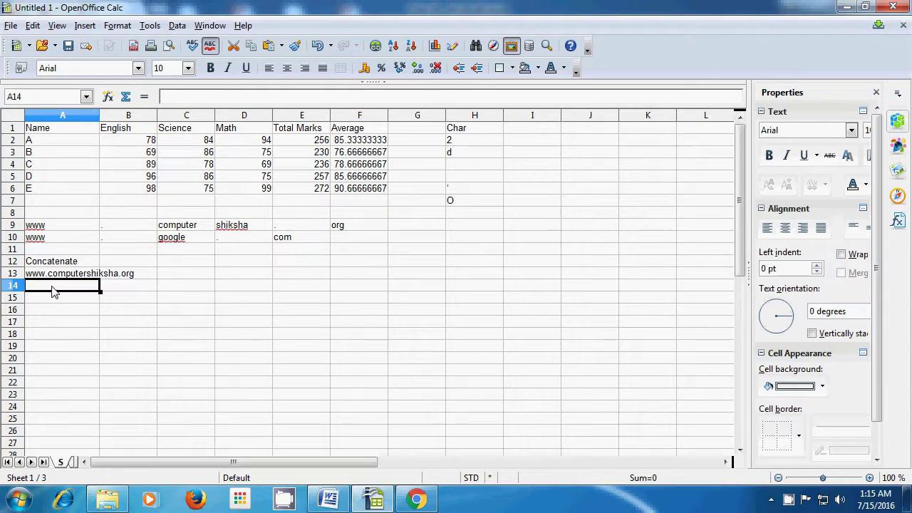
text(=)
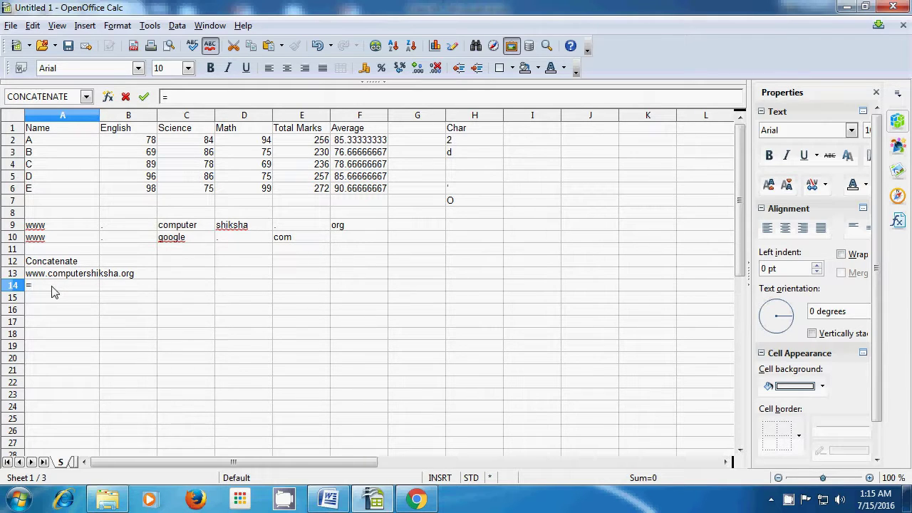
text(conca)
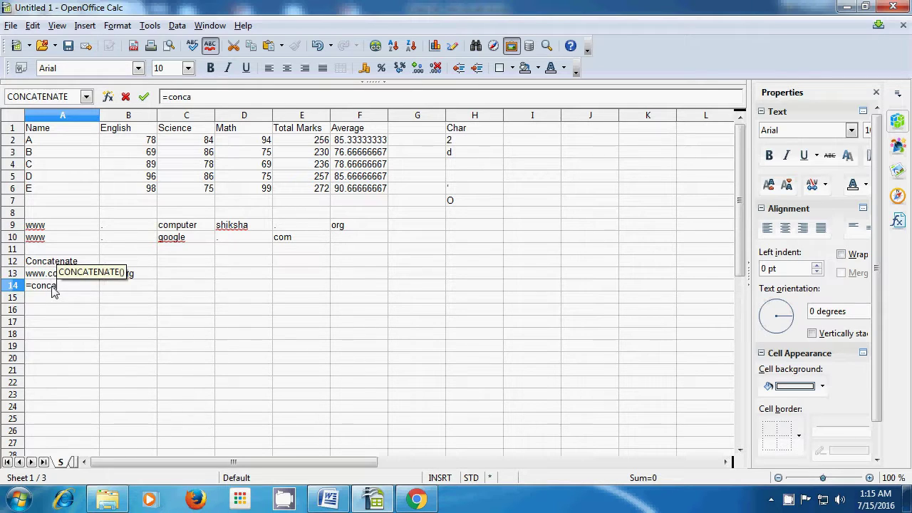
text(t)
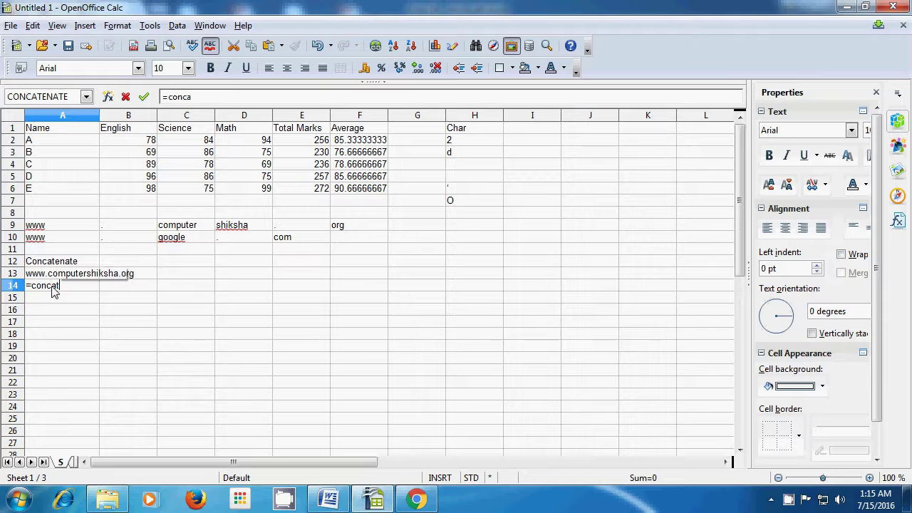
text(ena)
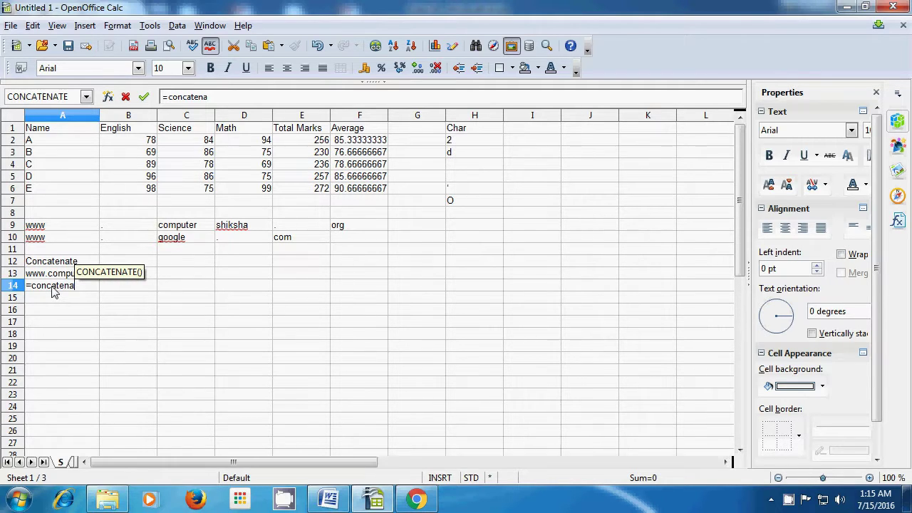
text(te)
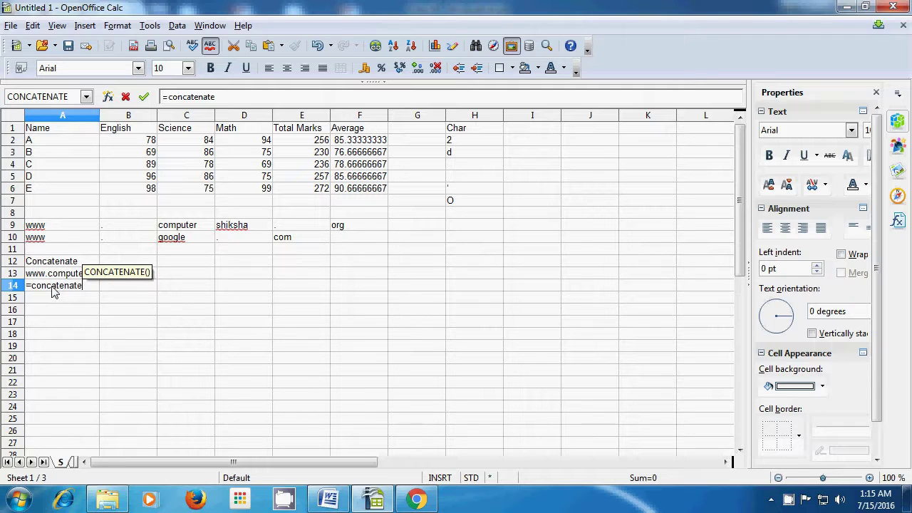
text(()
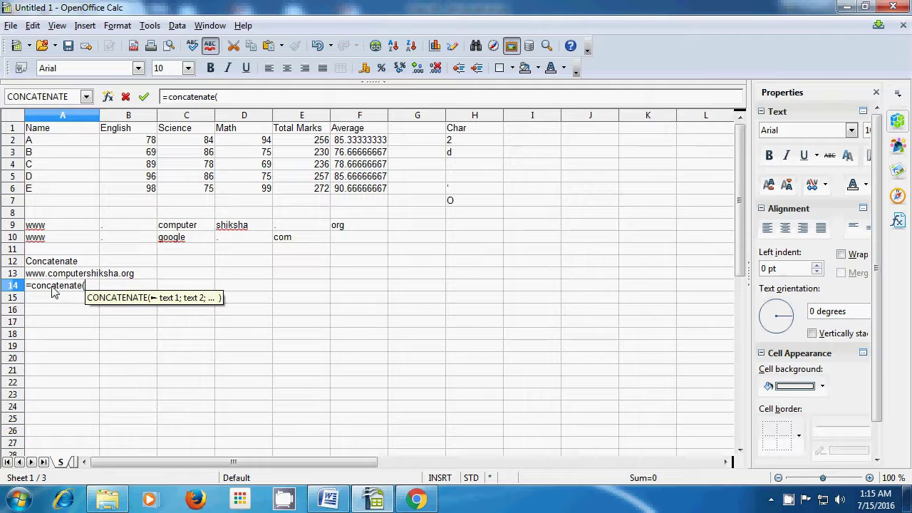
- Supply A10, B10, C10, D10 and E10 as semicolon-separated arguments of the A14 formula, close the parenthesis and enter it
click(60, 243)
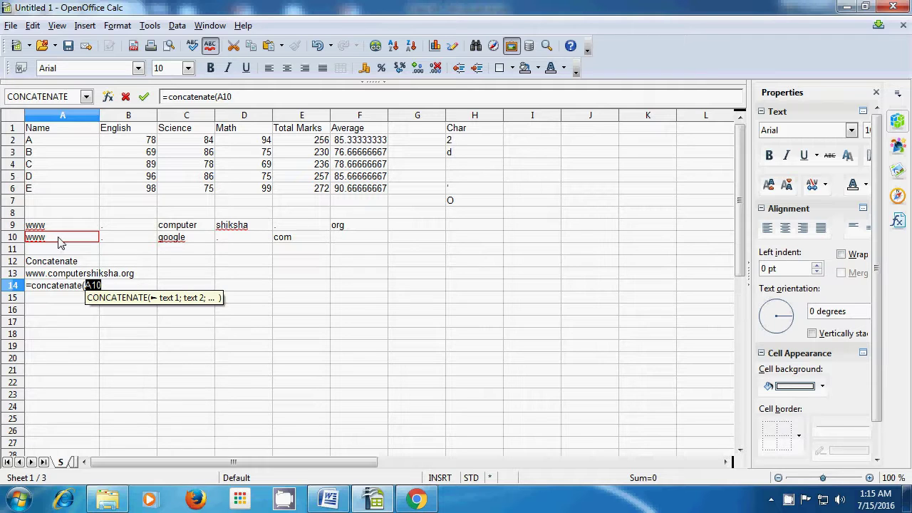
text(;)
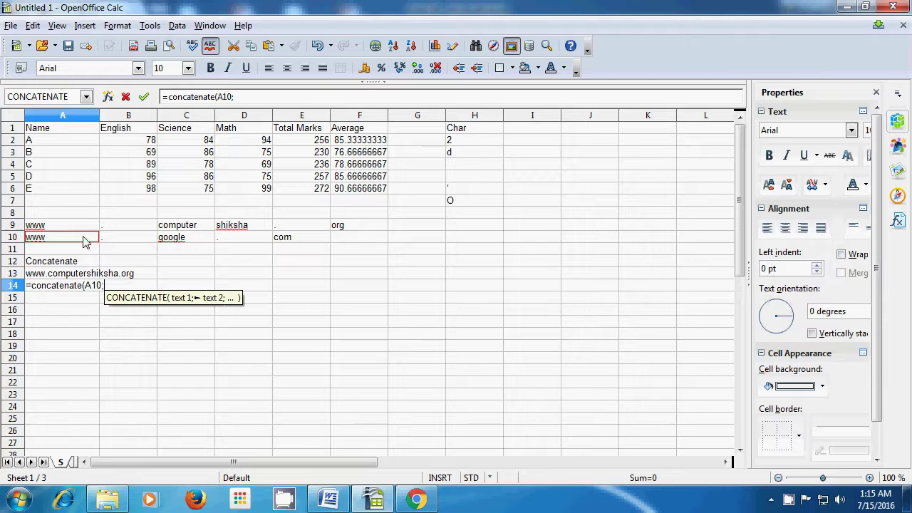
click(127, 242)
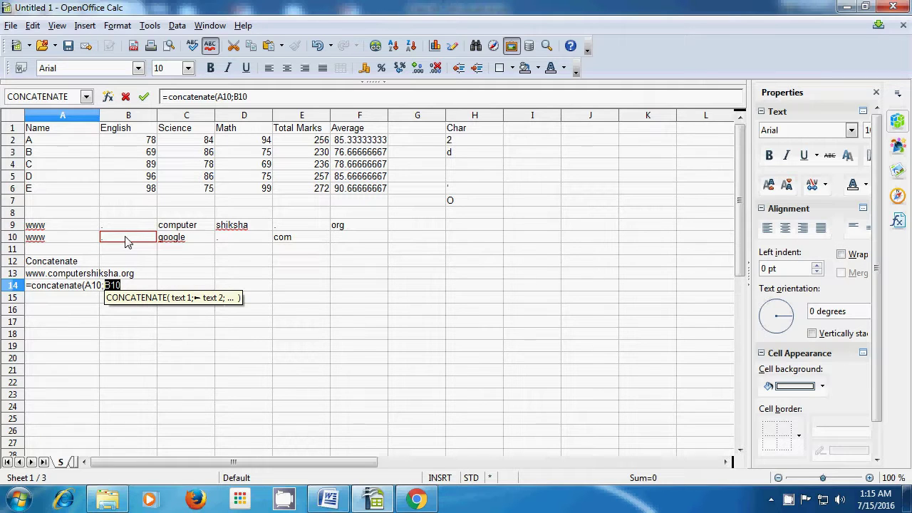
text(;)
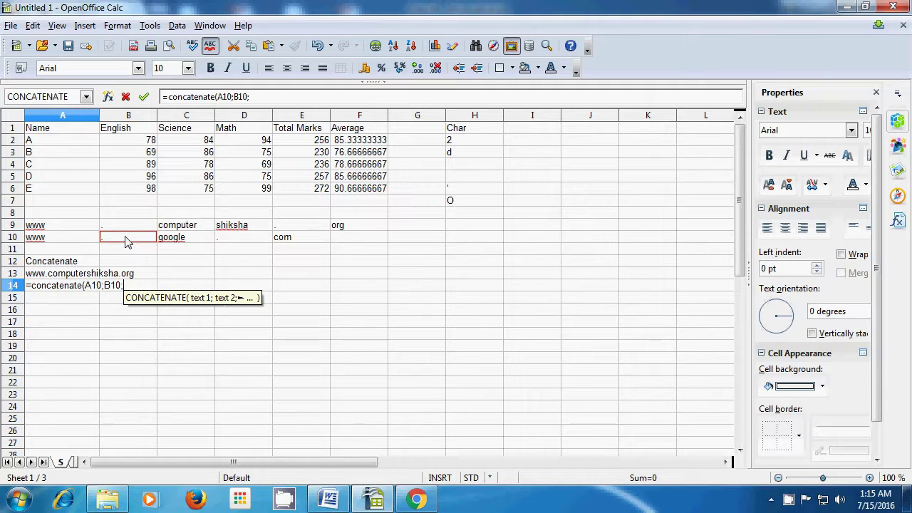
click(179, 243)
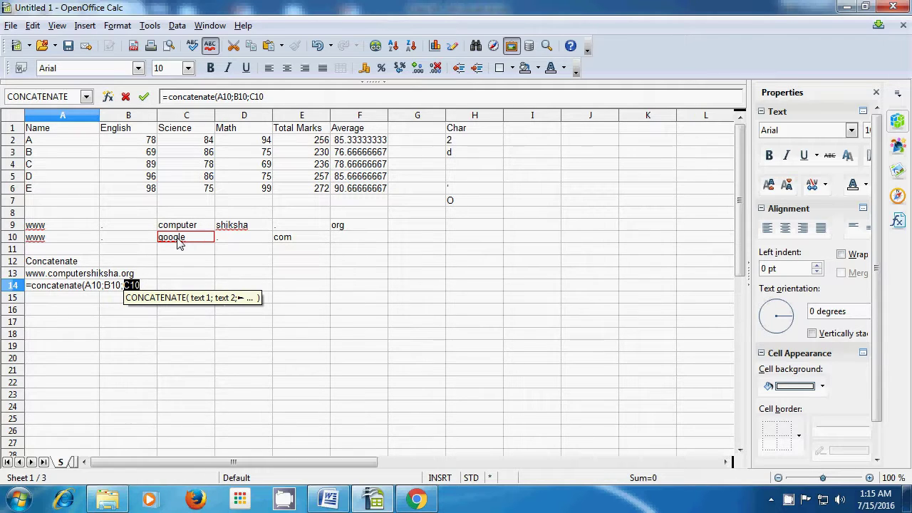
text(;)
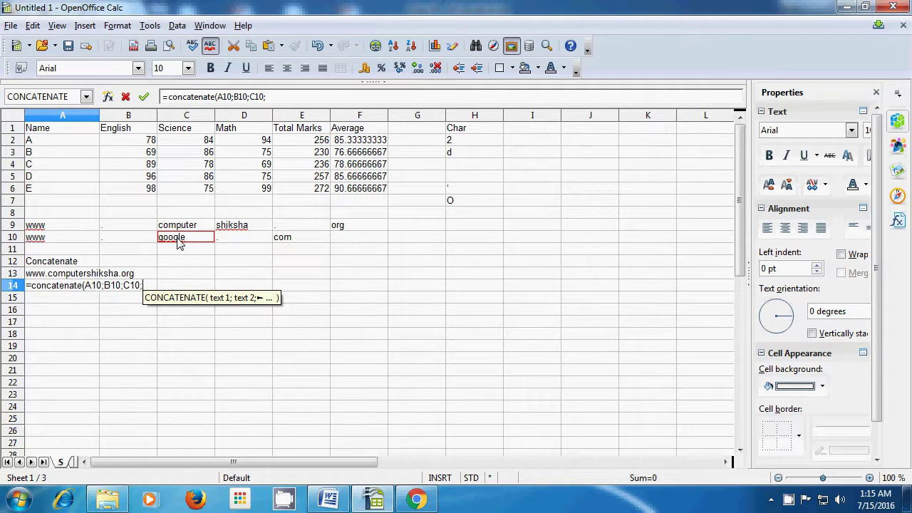
click(239, 240)
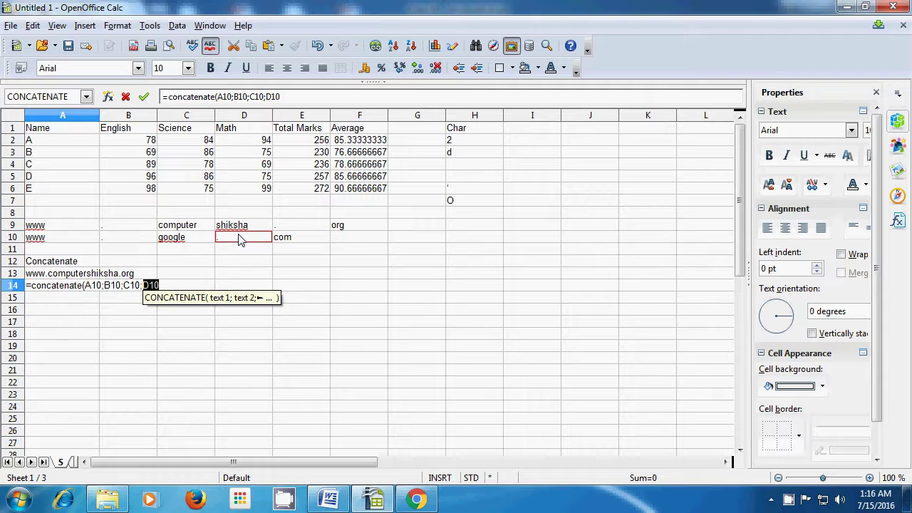
text(;)
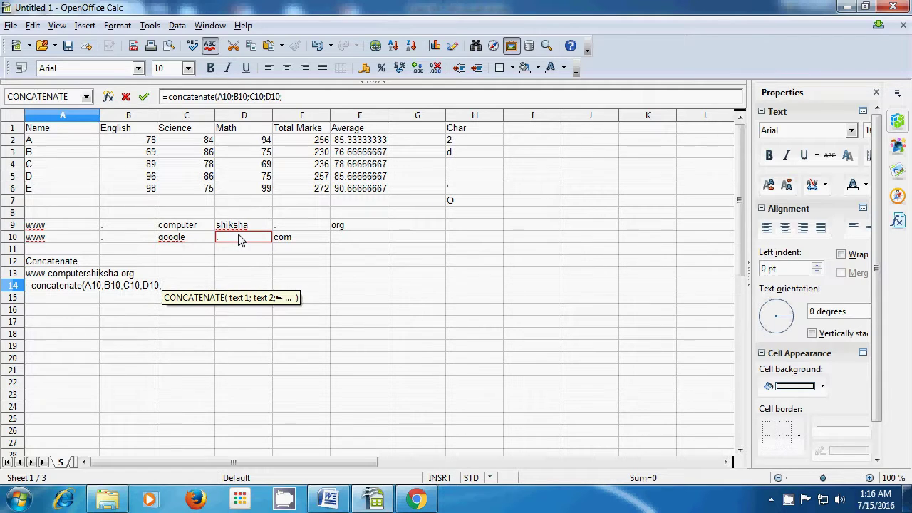
click(288, 244)
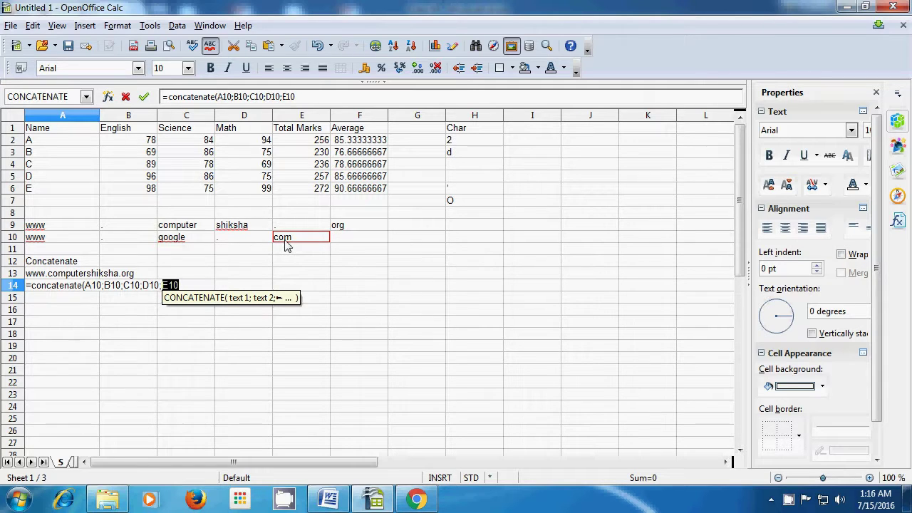
text())
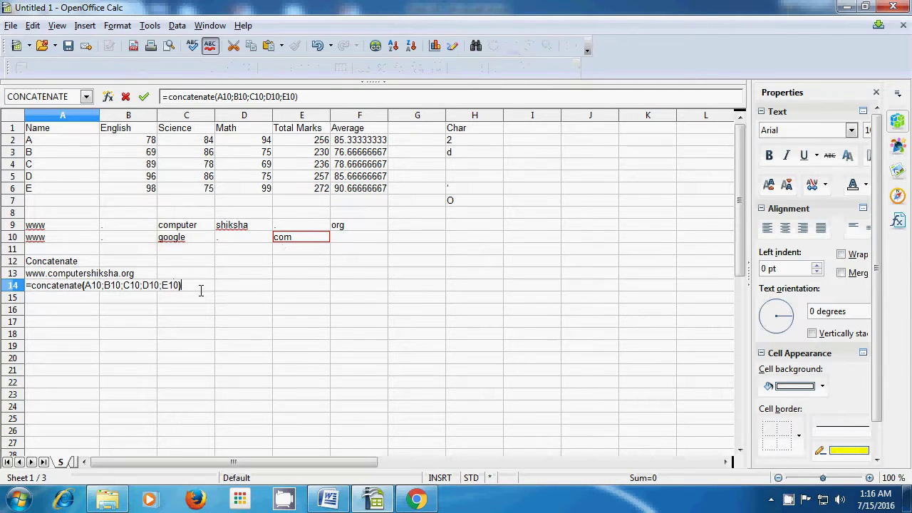
key(Return)
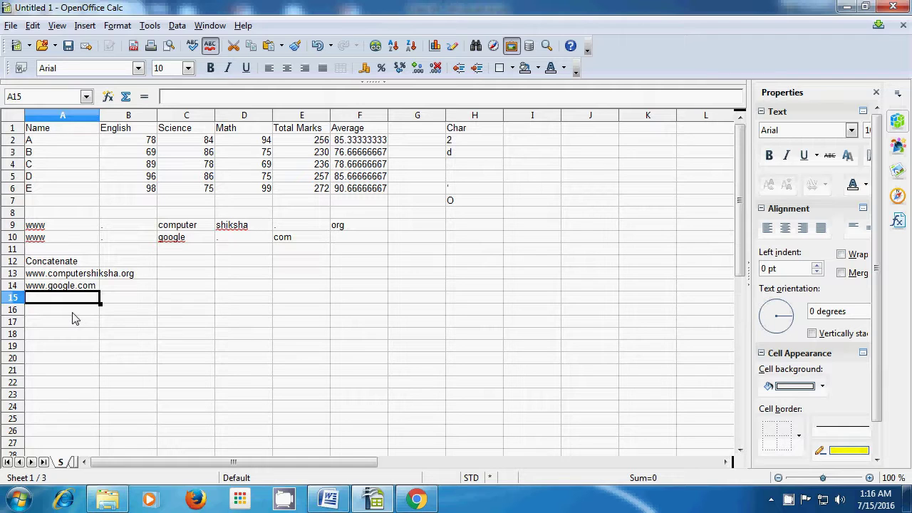
- Begin another CONCATENATE formula in cell A15, up to its opening parenthesis
text(=)
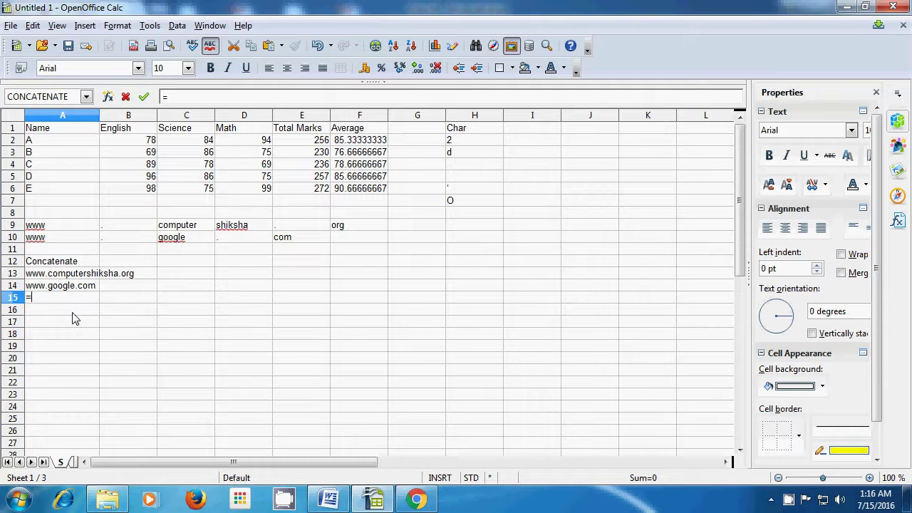
text(co)
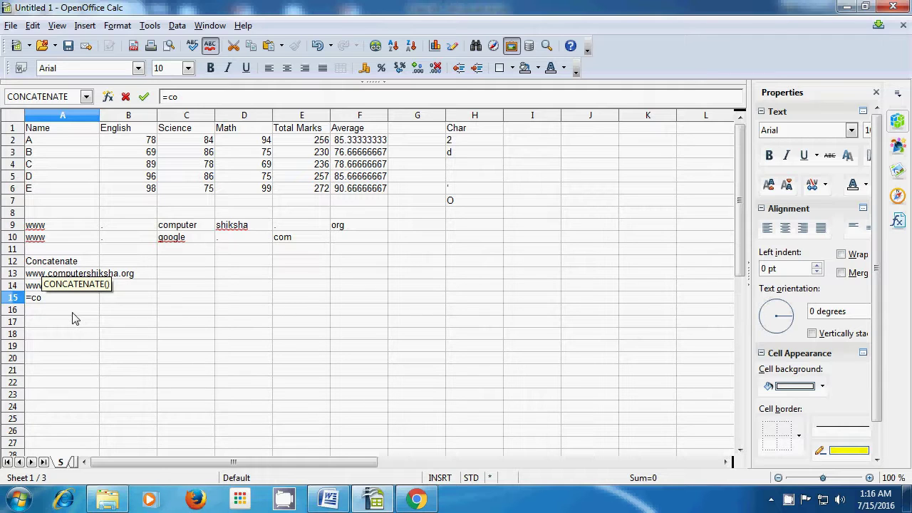
text(nc)
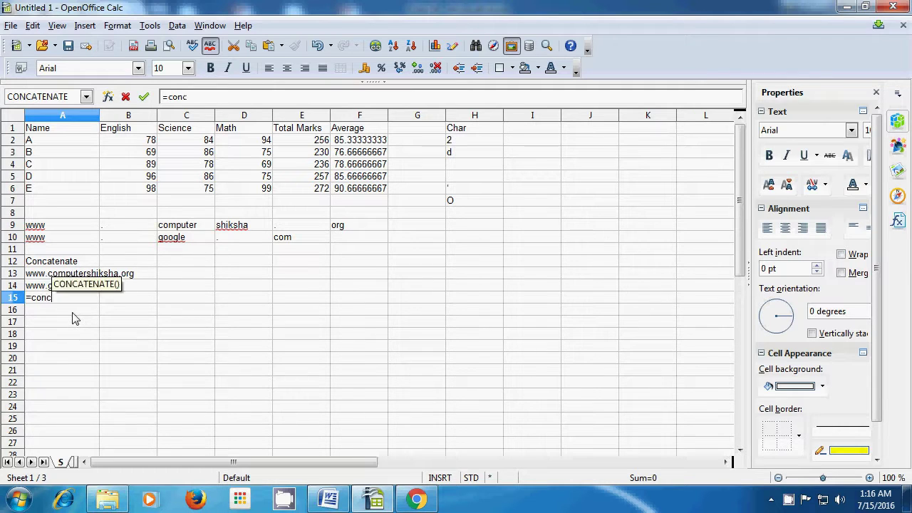
text(ate)
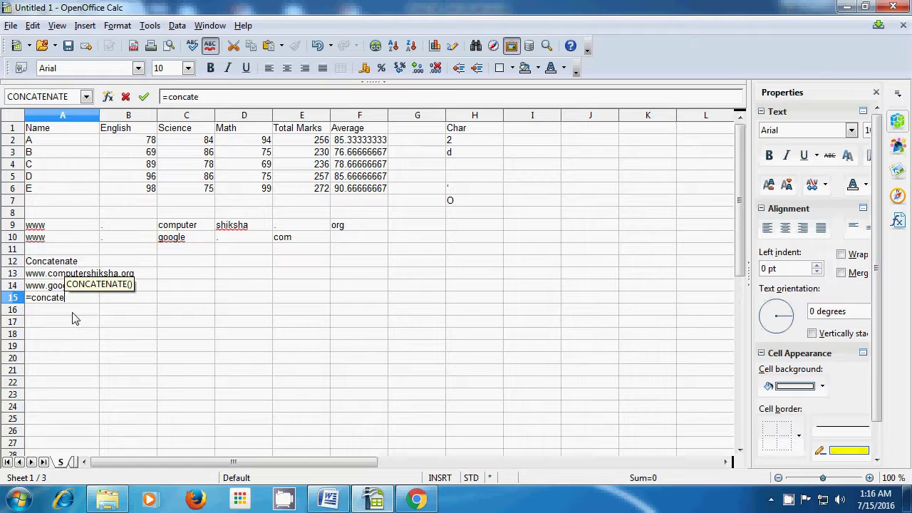
text(na)
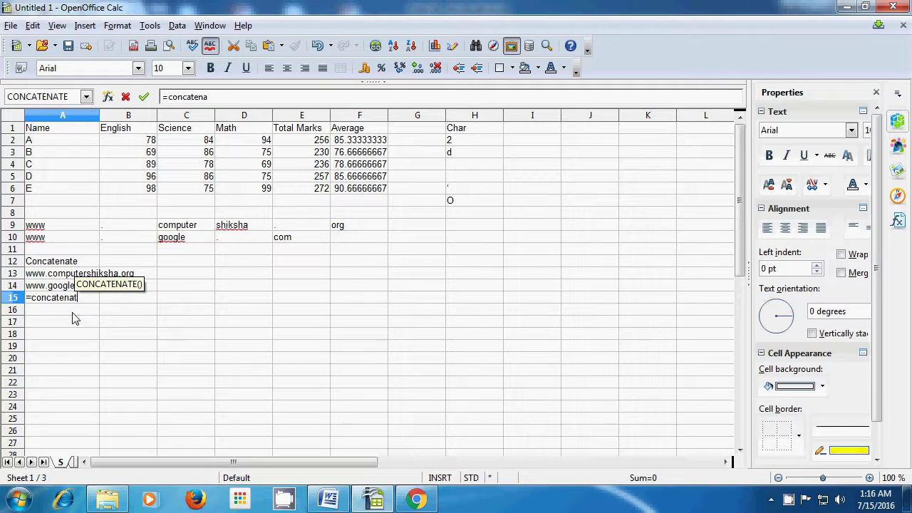
text(te)
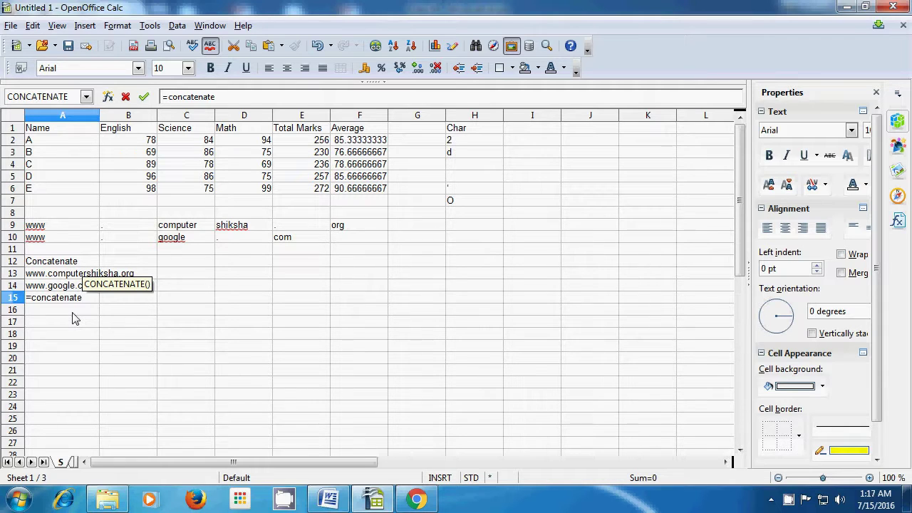
text(()
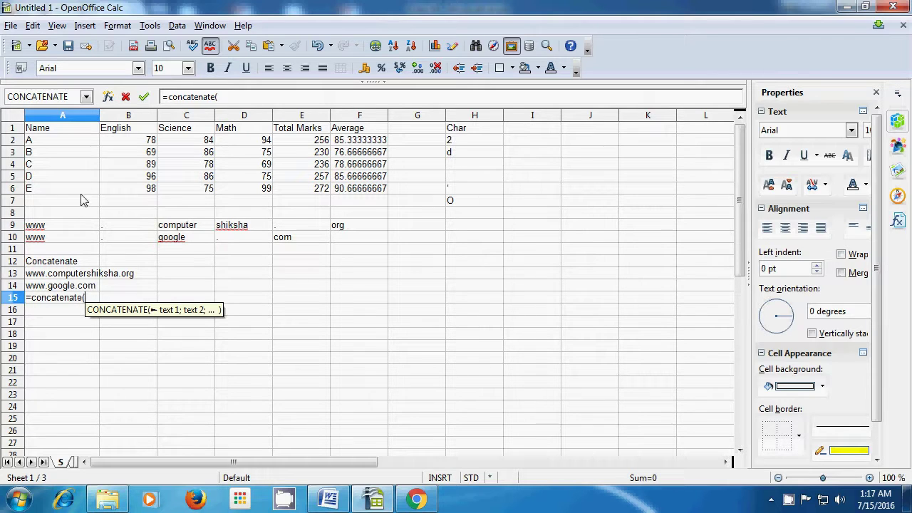
- Complete the A15 CONCATENATE formula with A2 and B2 as semicolon-separated arguments, close the parenthesis and enter it
click(78, 142)
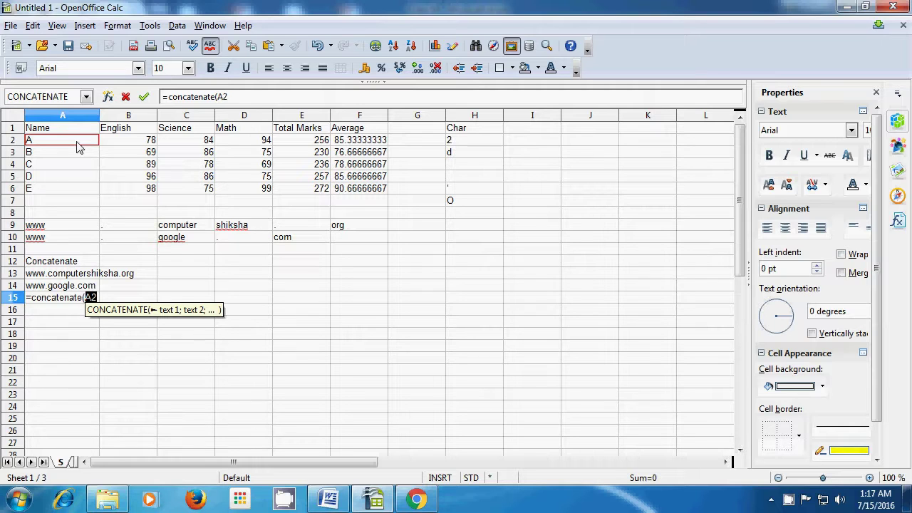
text(;)
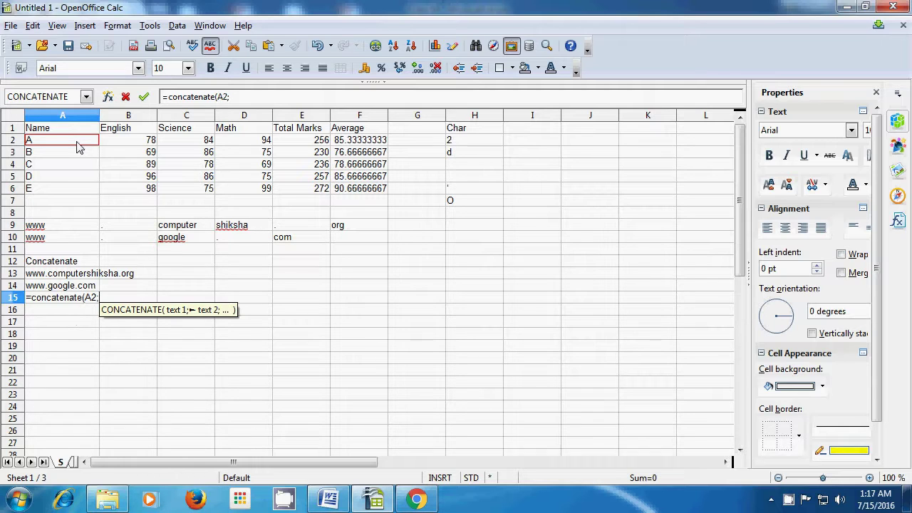
click(126, 147)
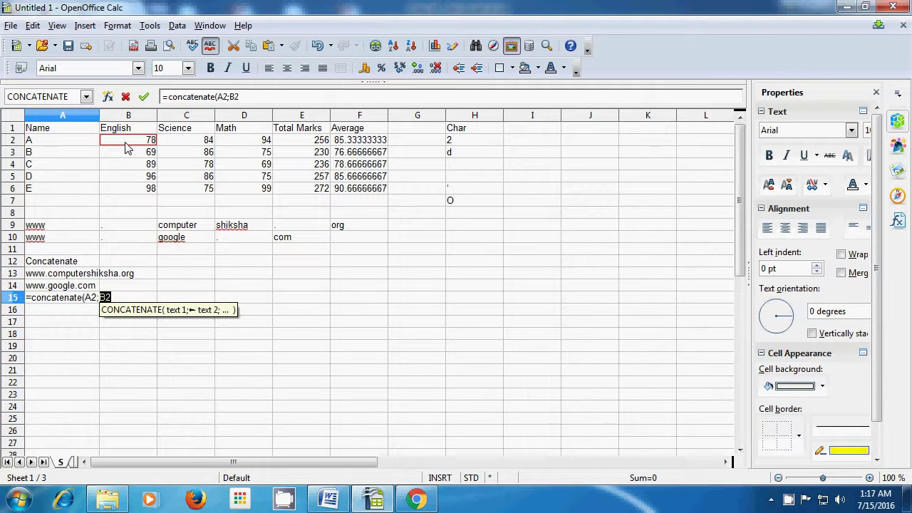
text())
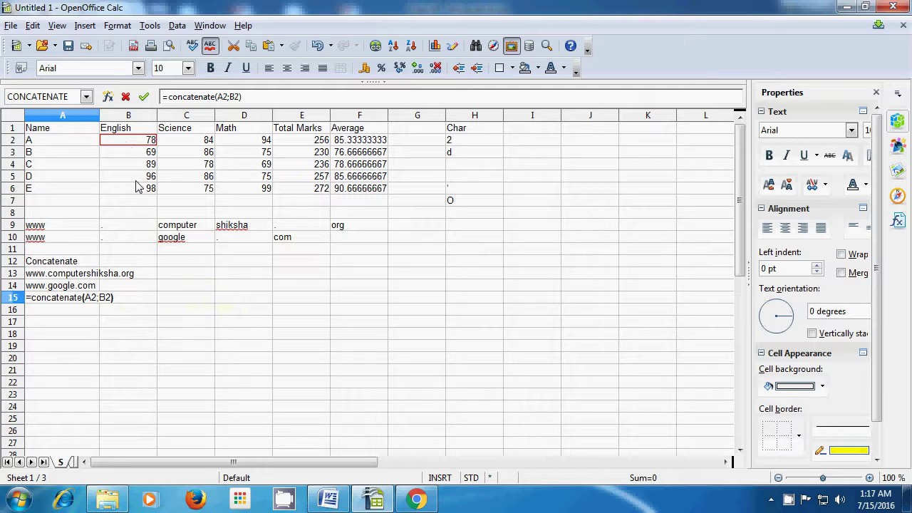
key(Return)
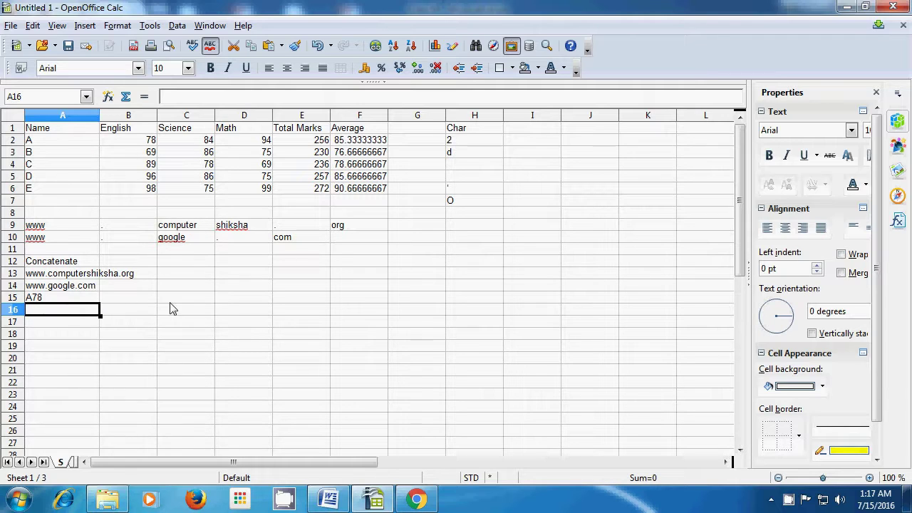
click(195, 311)
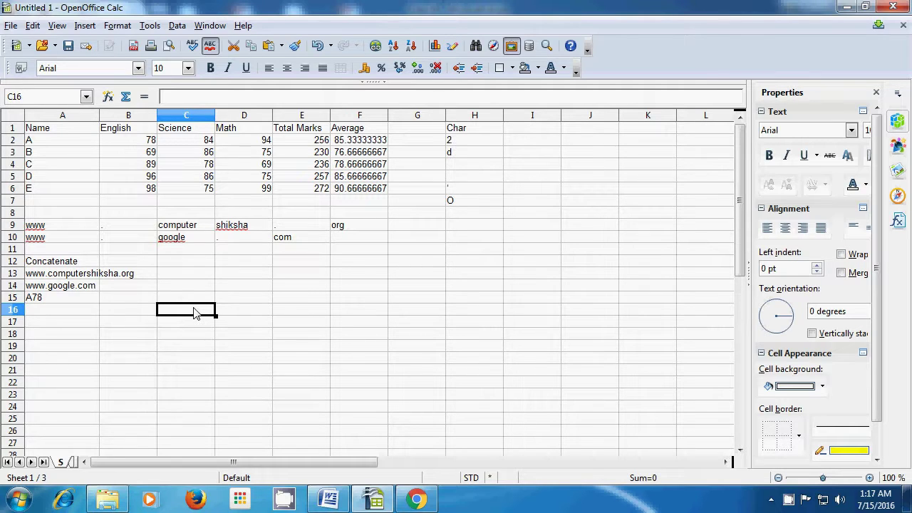
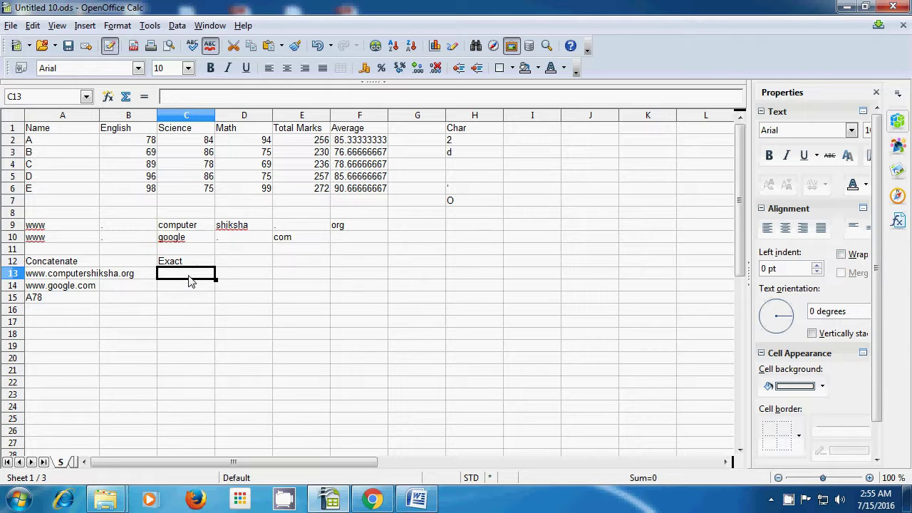
- Enter an EXACT formula in cell C13 comparing A2 with A3, then check the two compared cells
text(=exact)
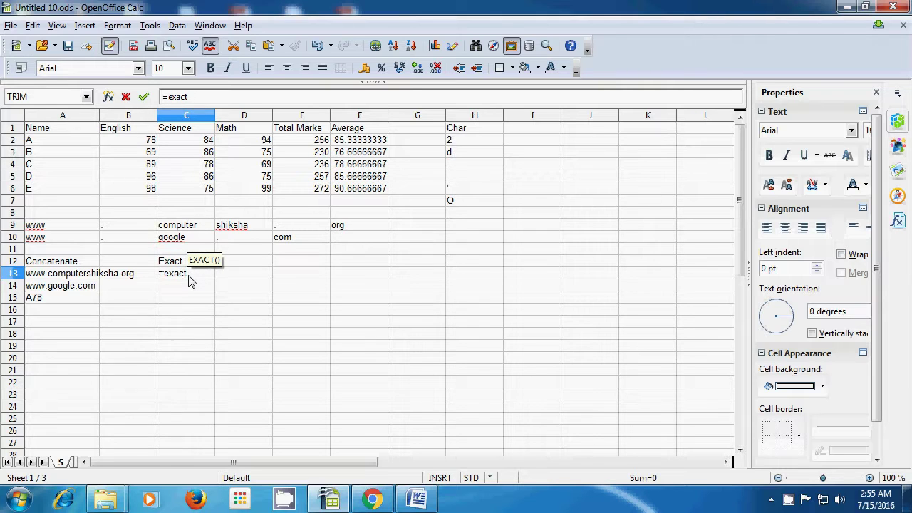
text(()
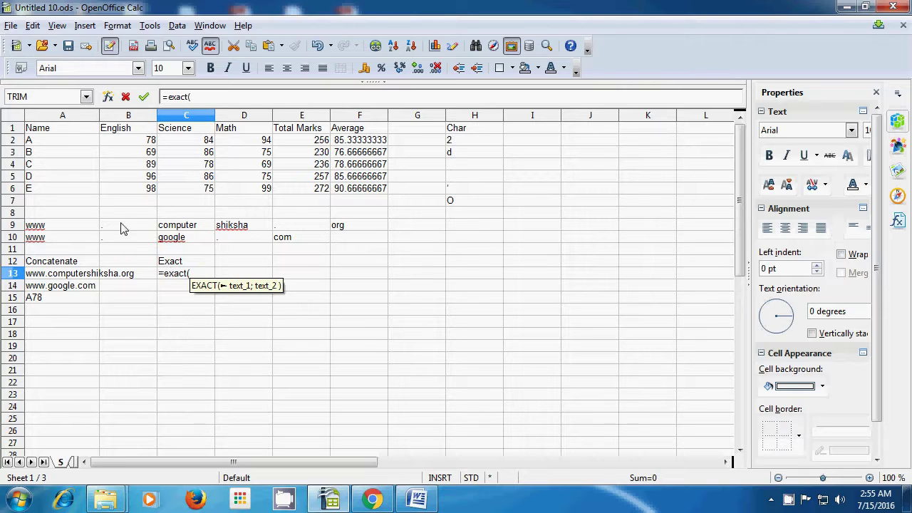
click(64, 146)
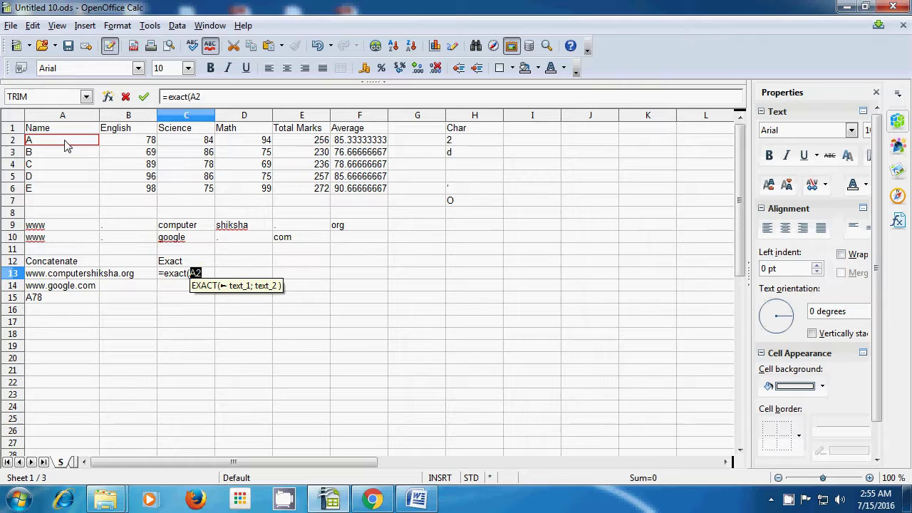
text(;)
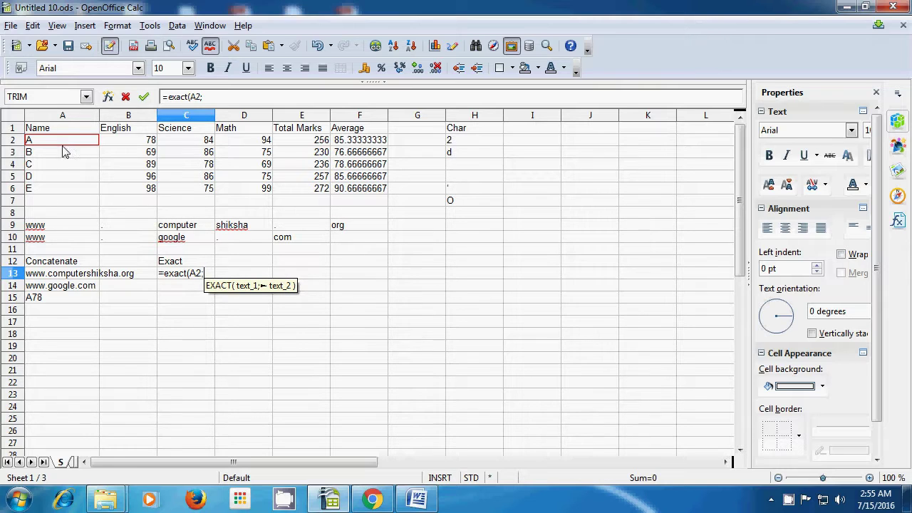
click(60, 157)
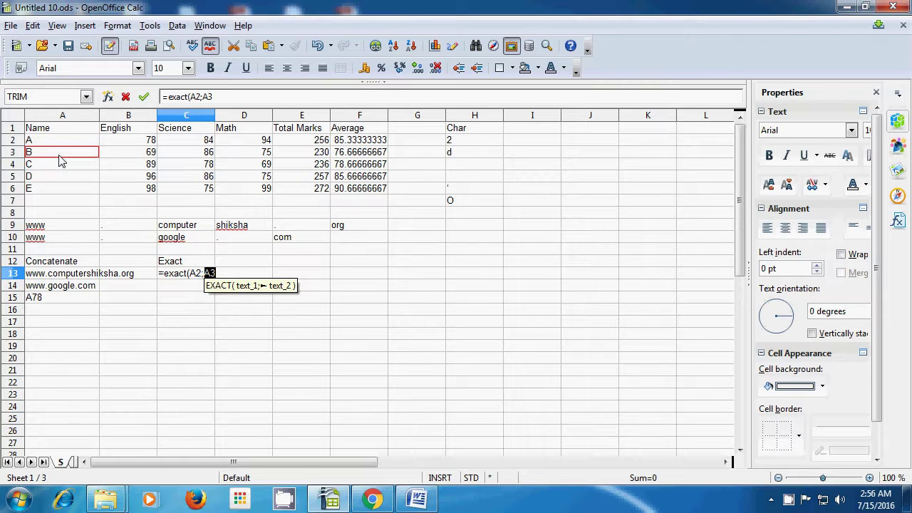
text())
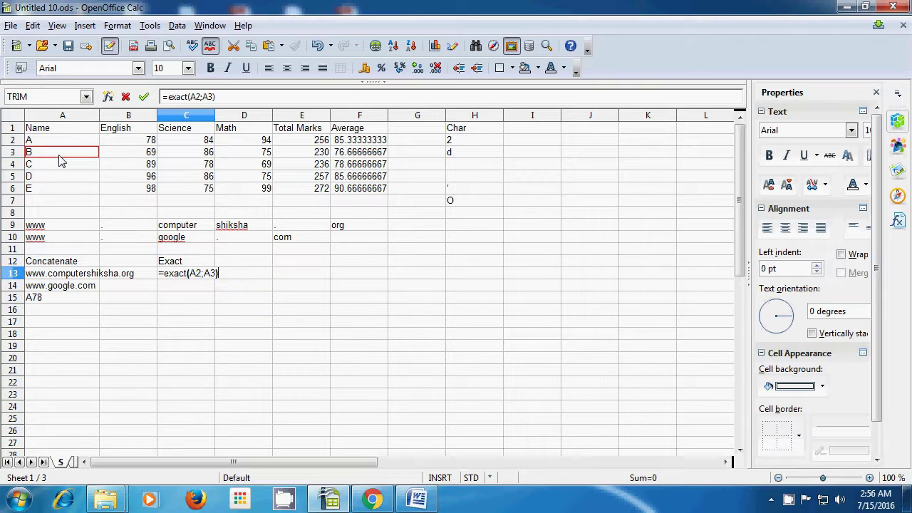
key(Return)
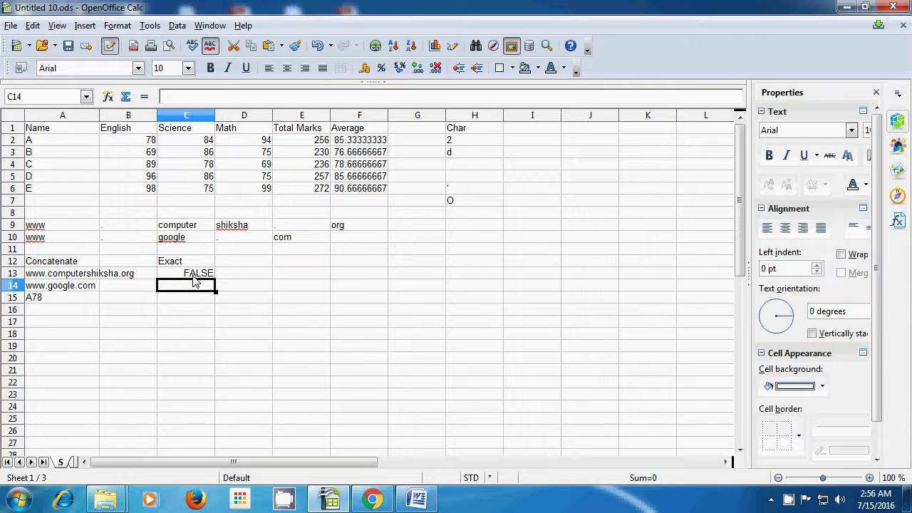
click(59, 144)
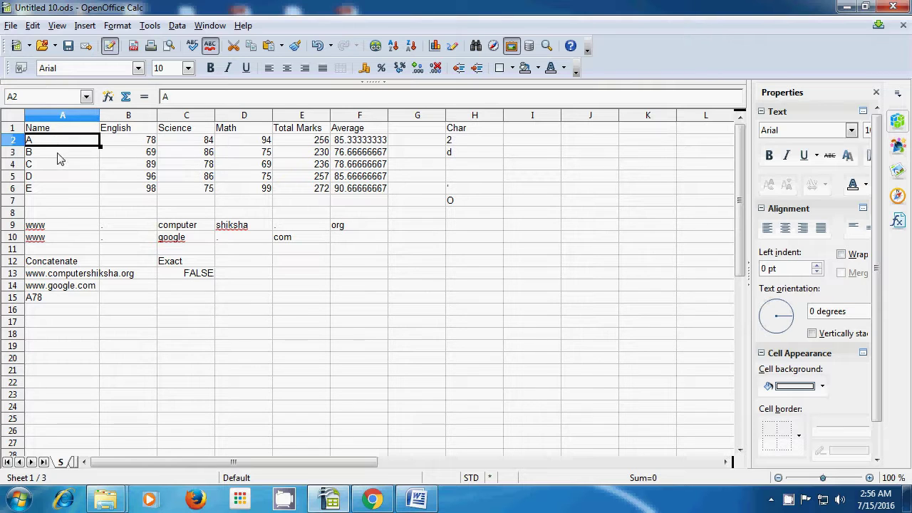
click(61, 159)
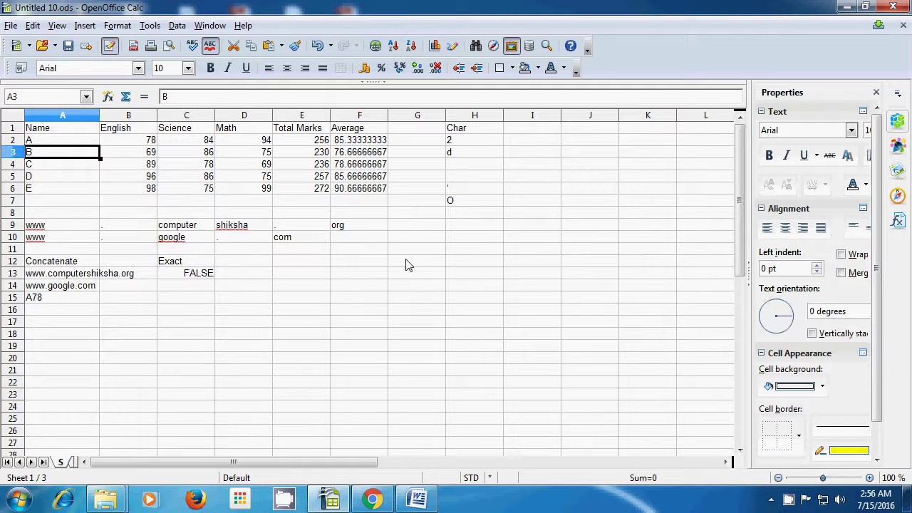
- Fill cells I1 and J1 each with the lowercase letter a as matching sample text
click(532, 130)
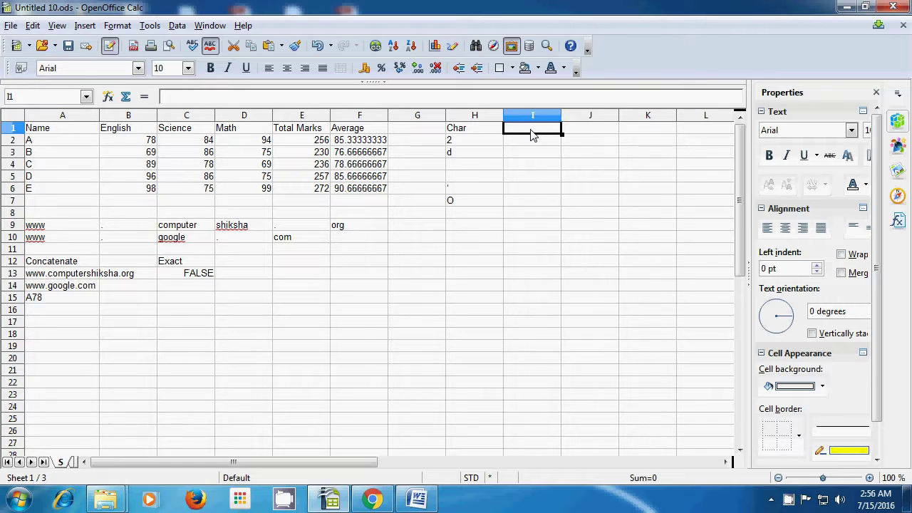
text(a)
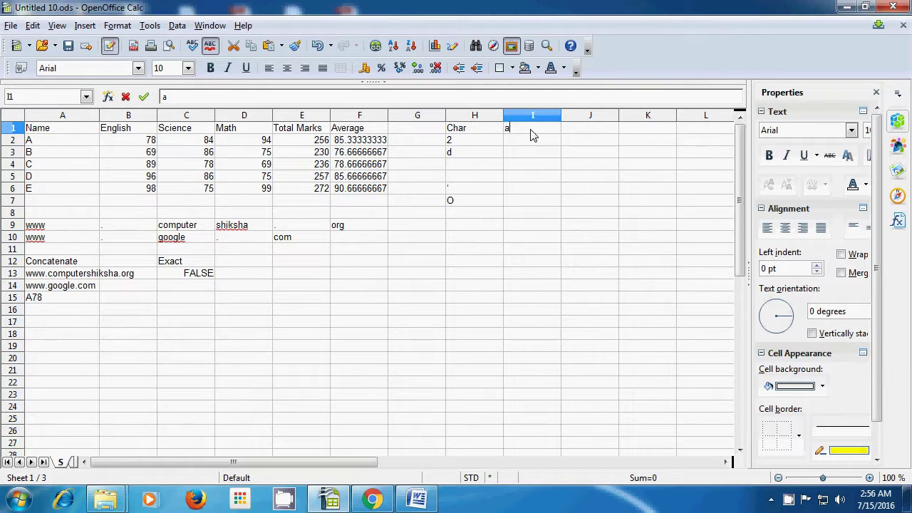
click(581, 133)
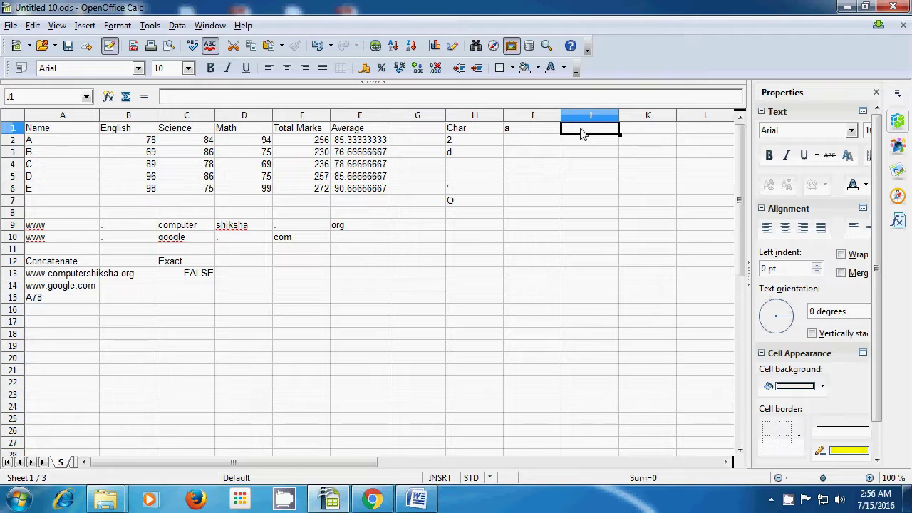
text(a)
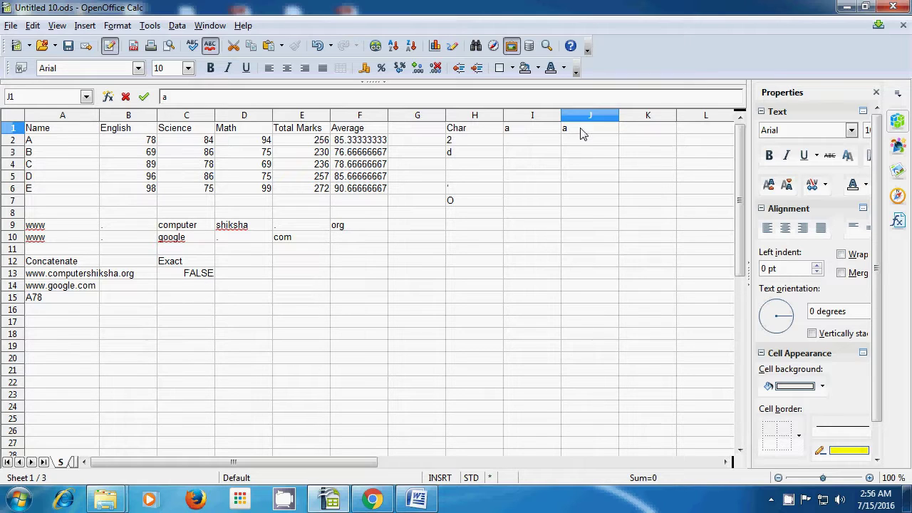
- Enter an EXACT formula in cell C14 comparing I1 with J1, then check both source cells
click(201, 292)
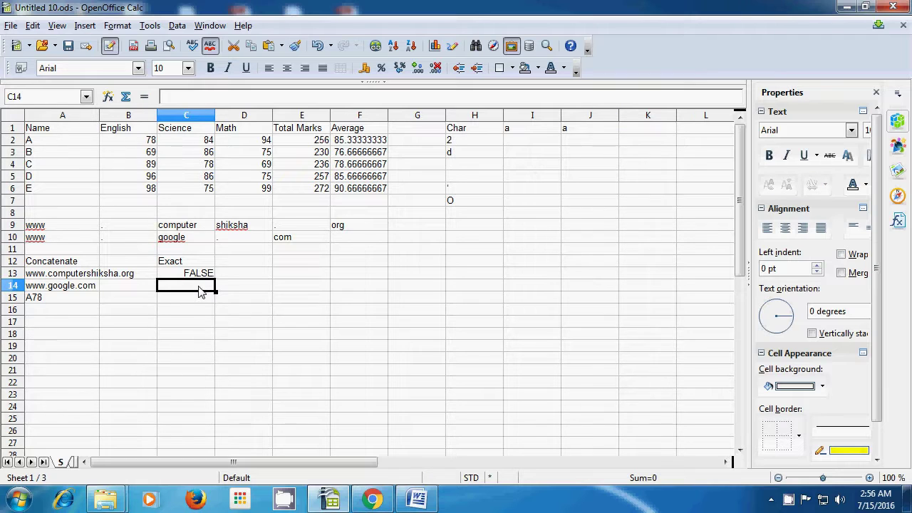
text(=)
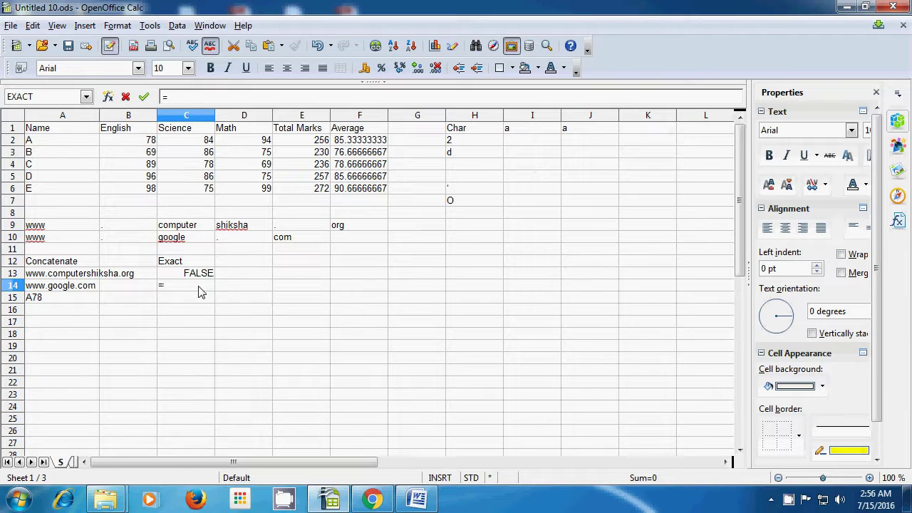
text(ex)
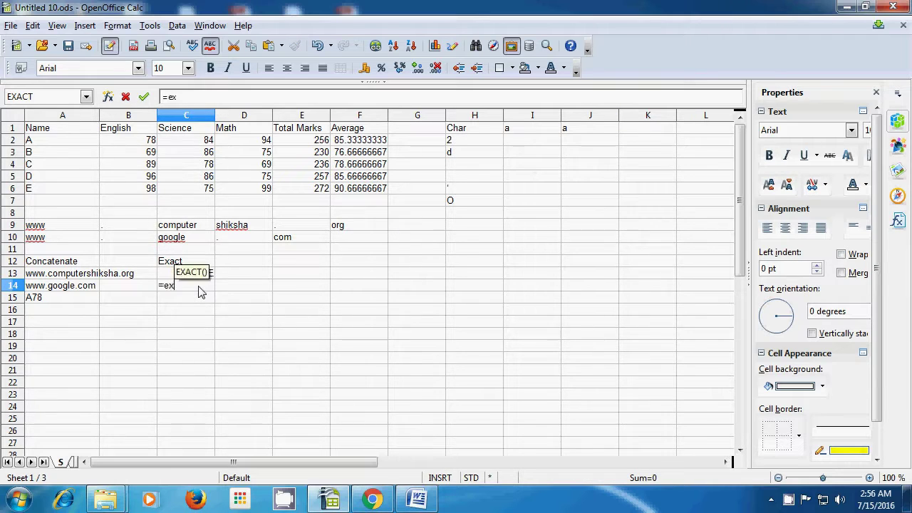
text(act)
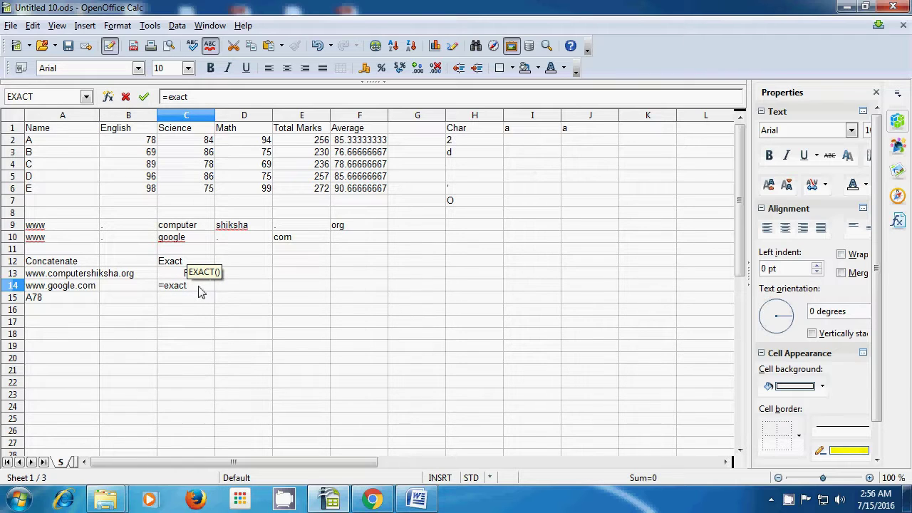
text(()
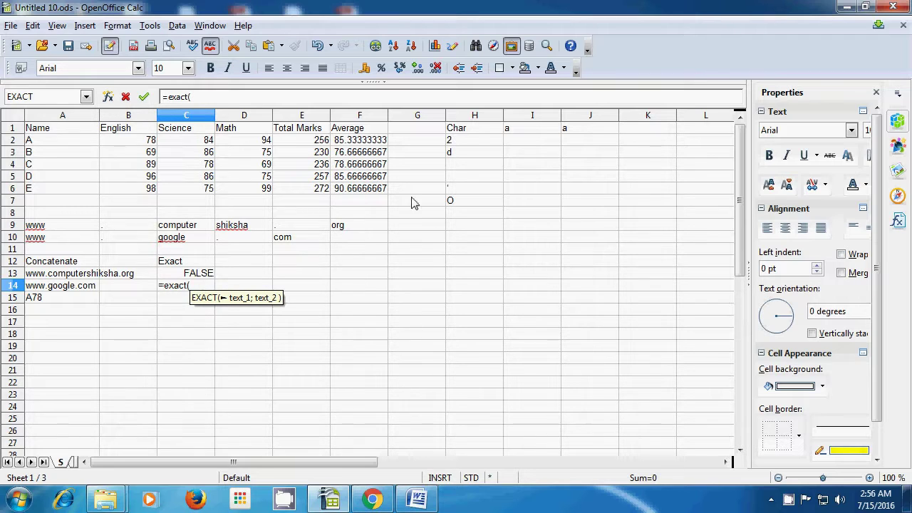
click(512, 131)
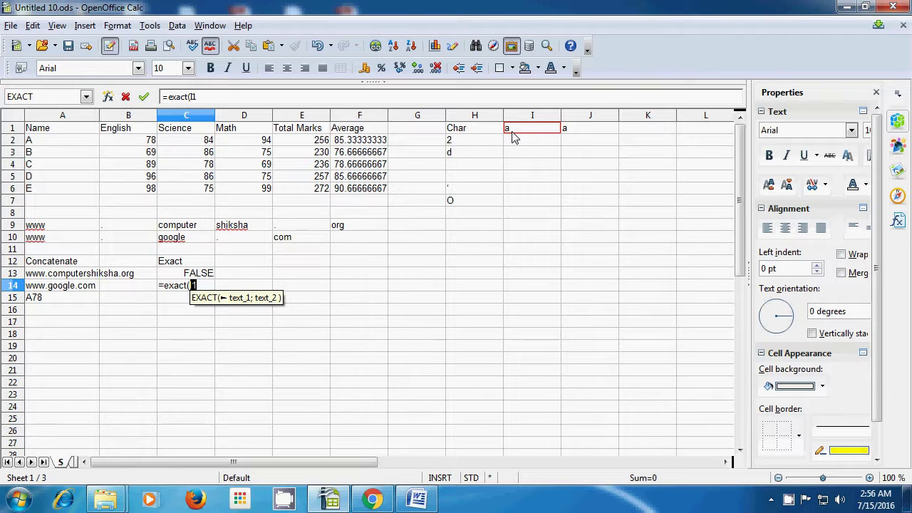
text(;)
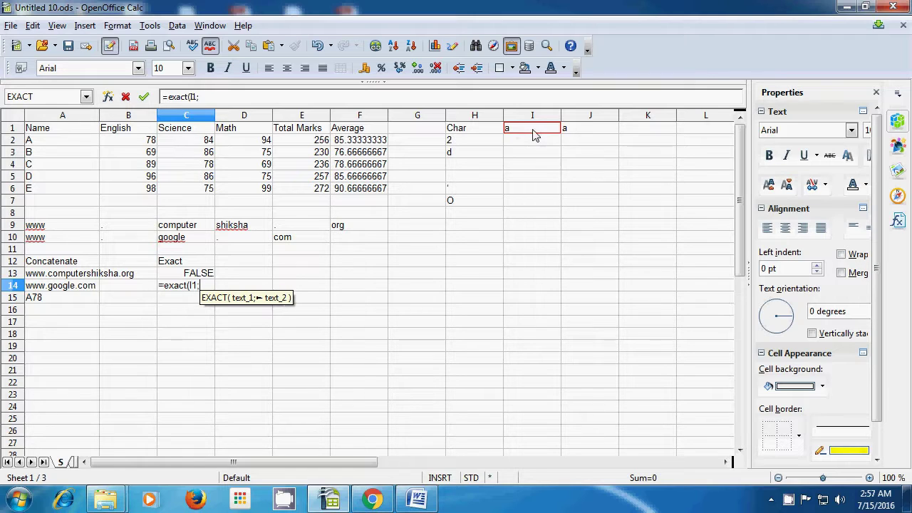
click(576, 132)
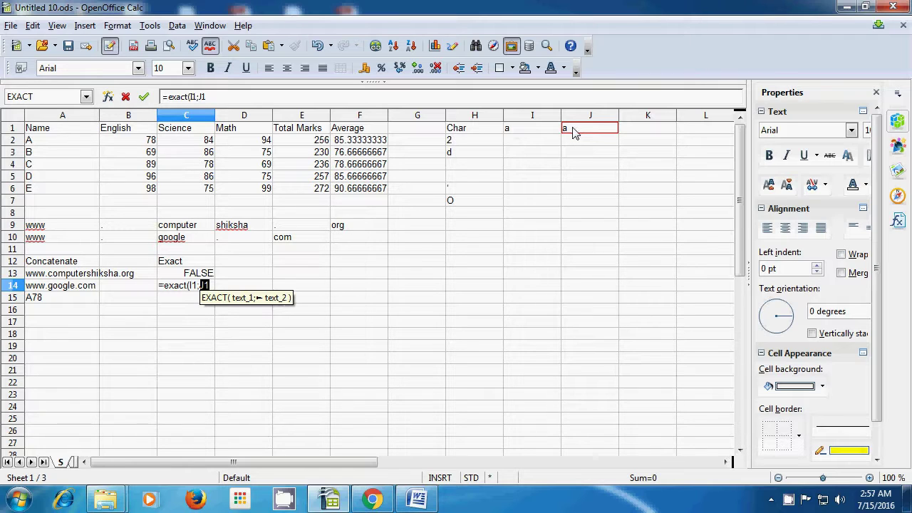
text())
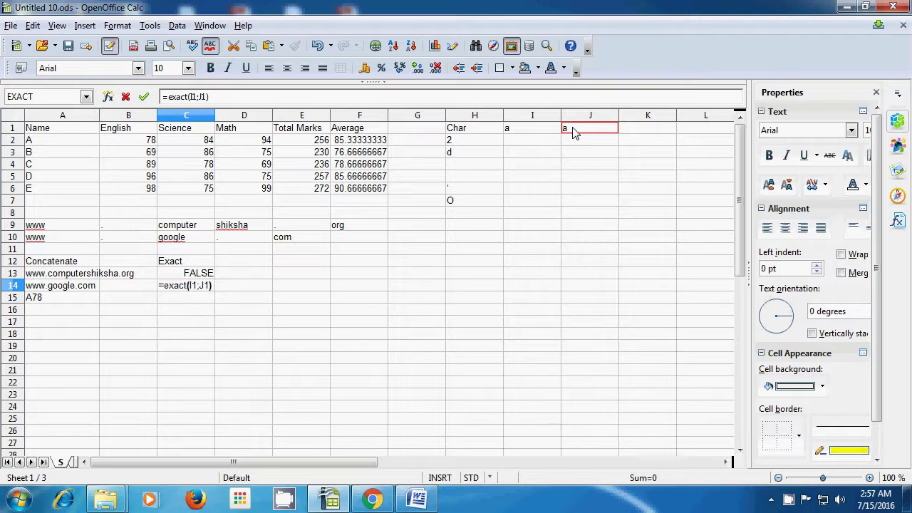
key(Return)
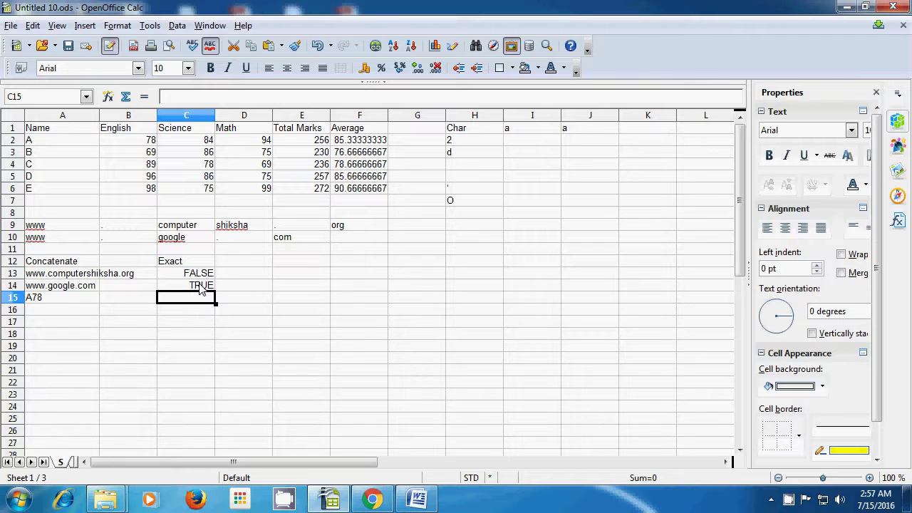
click(576, 134)
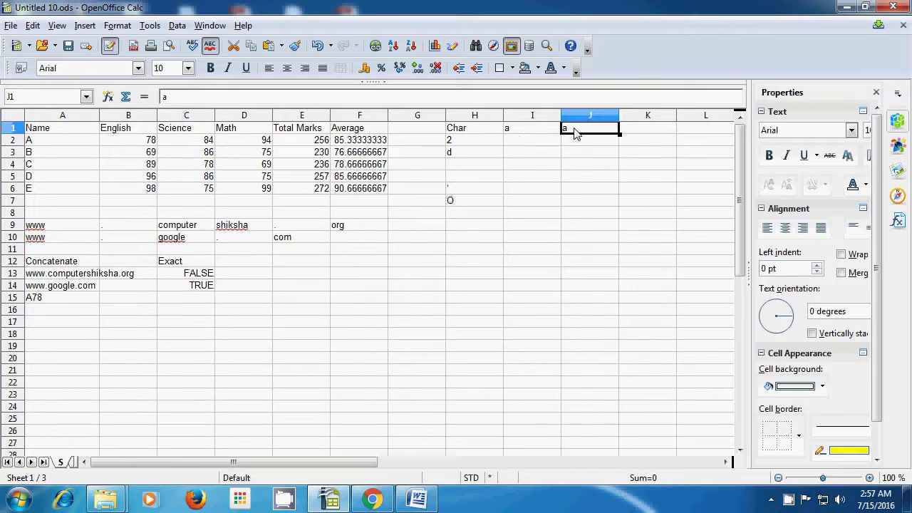
click(526, 137)
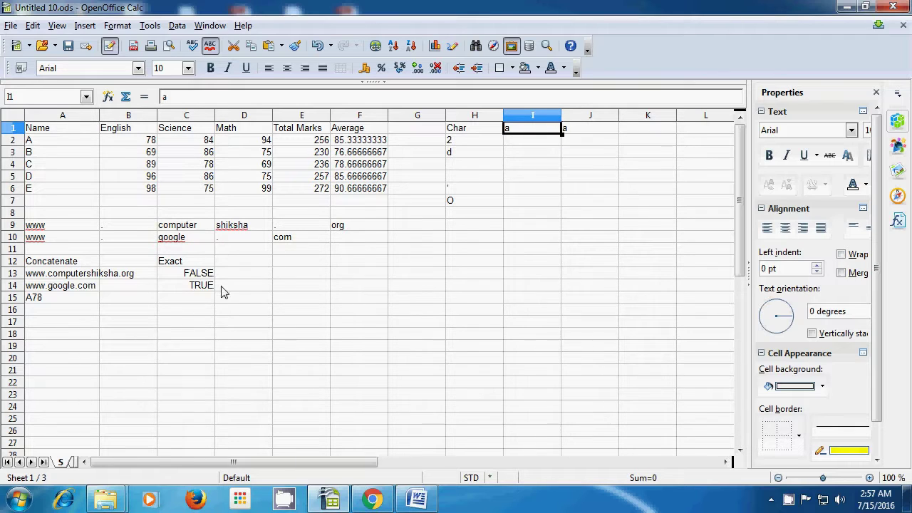
- Enter an EXACT formula in cell C15 comparing the English and Science marks in B2 and C2
click(193, 303)
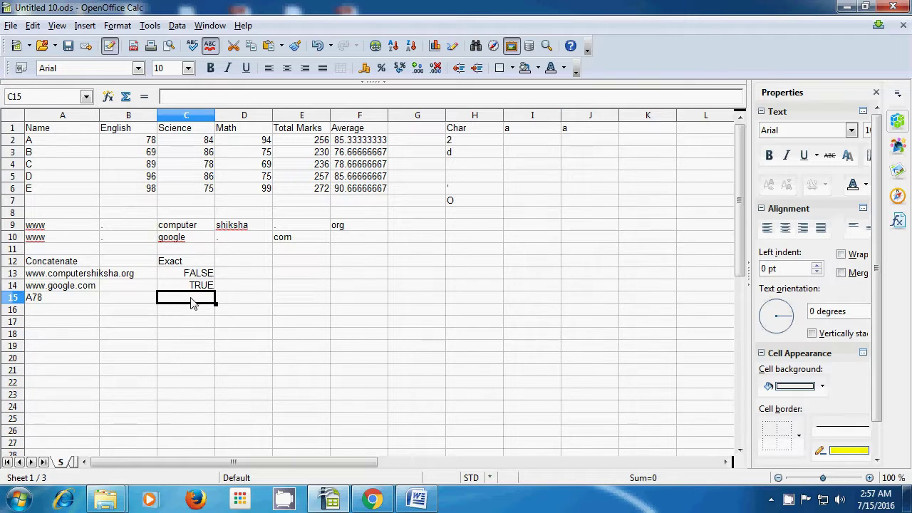
text(=)
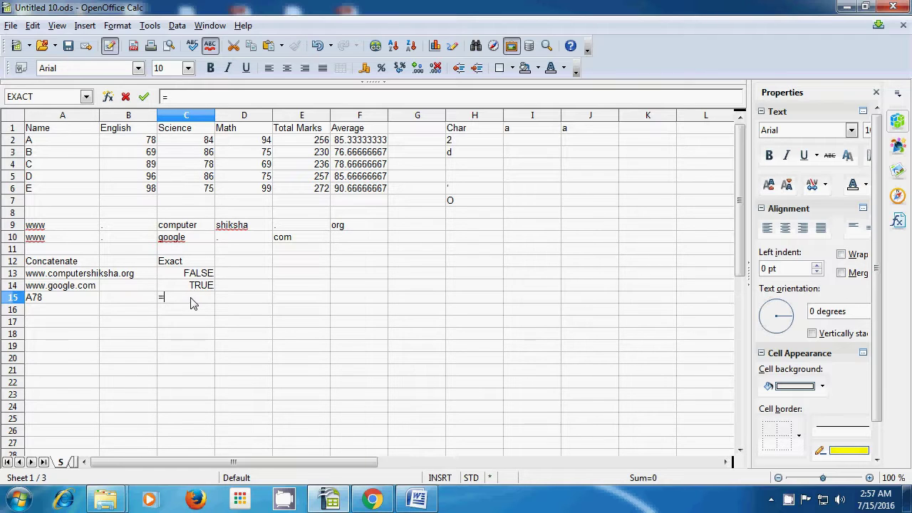
text(e)
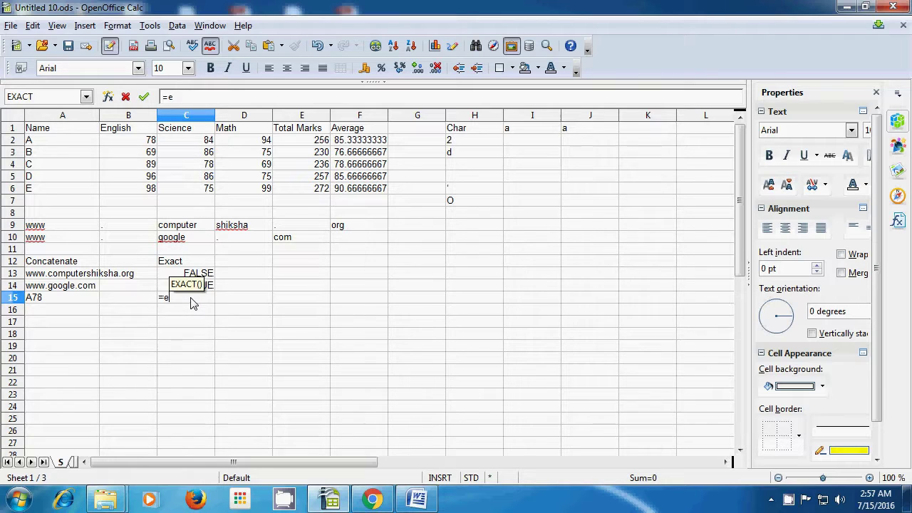
text(xac)
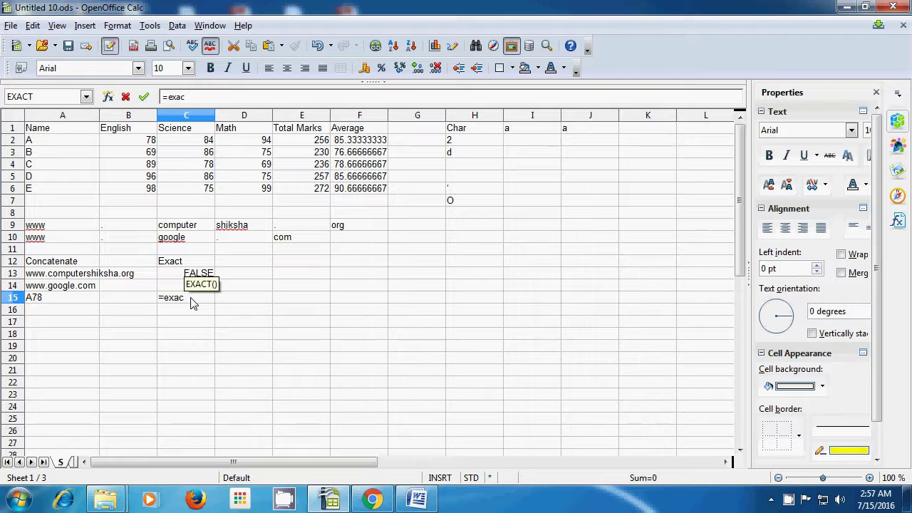
text(t()
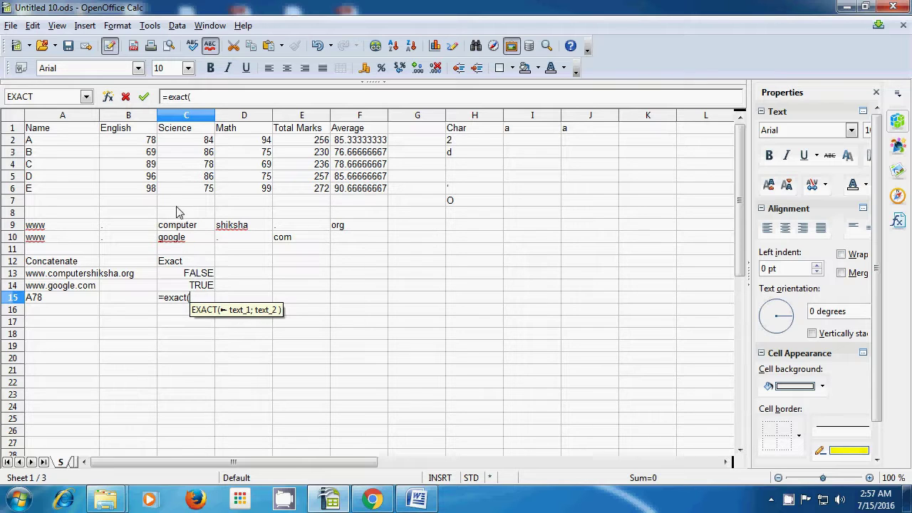
click(156, 142)
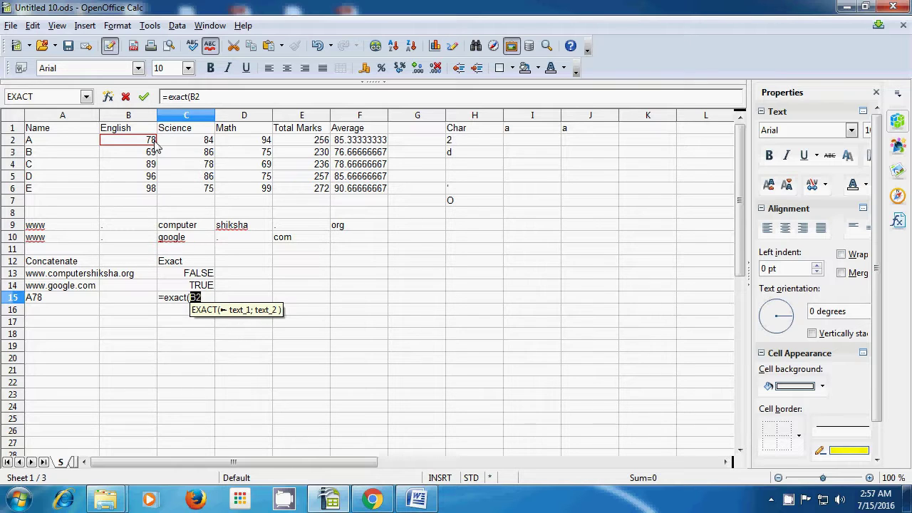
text(;)
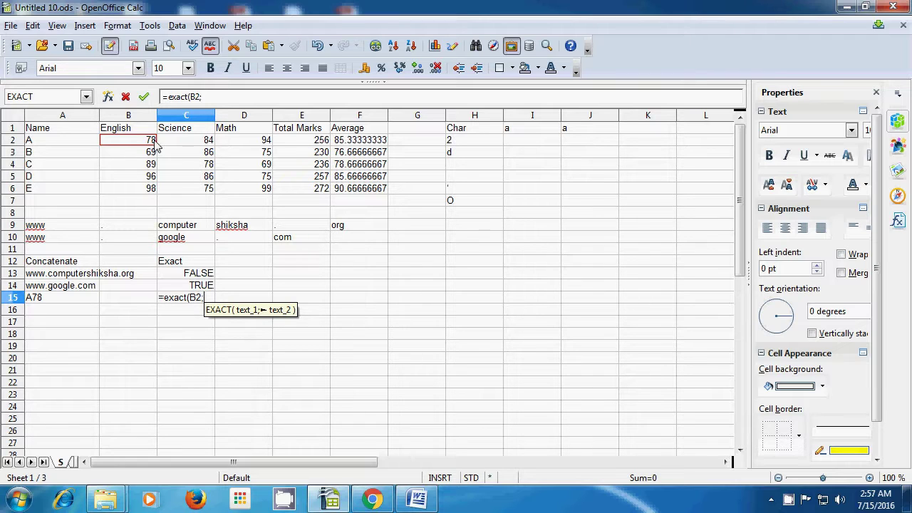
click(191, 145)
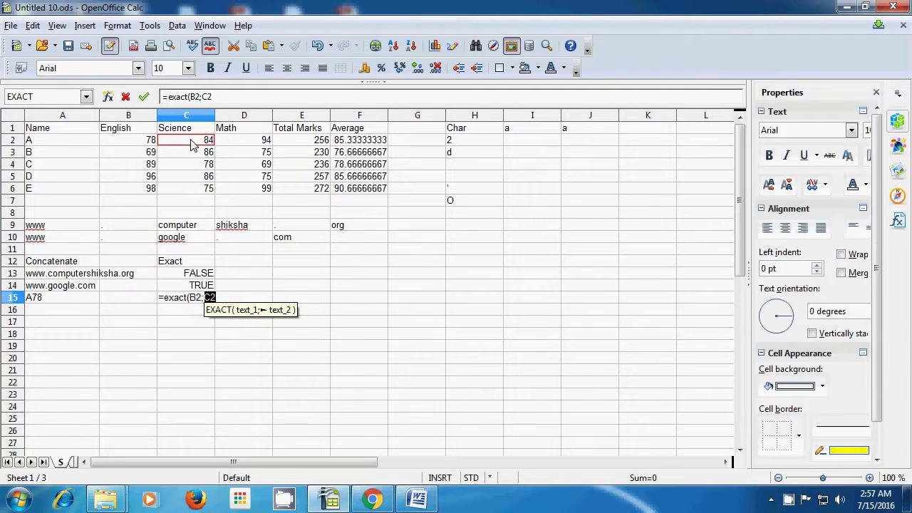
text())
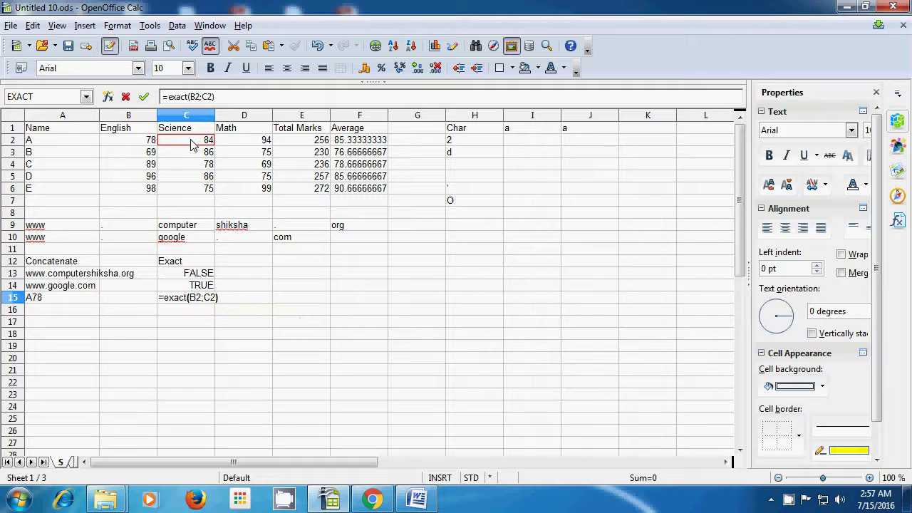
key(Return)
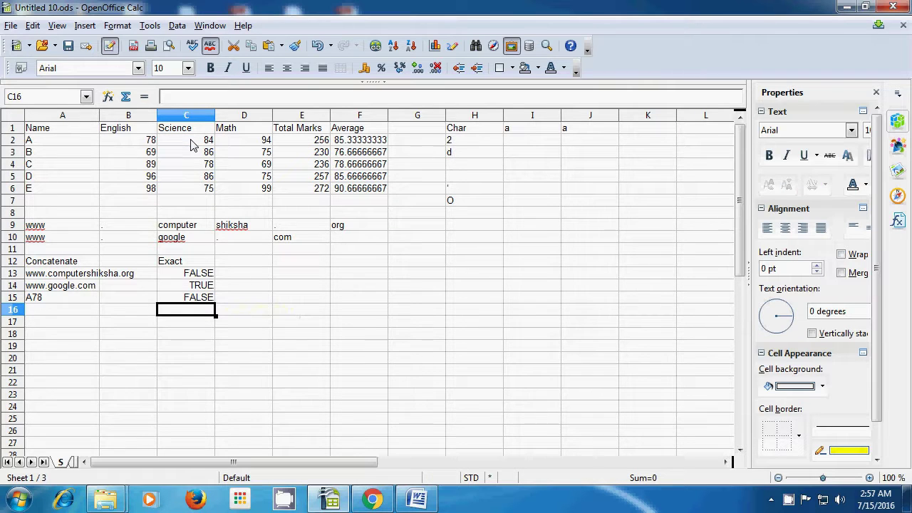
- Check the English and Science marks in B2 and C2 that the formula in C15 compares
click(204, 303)
click(148, 144)
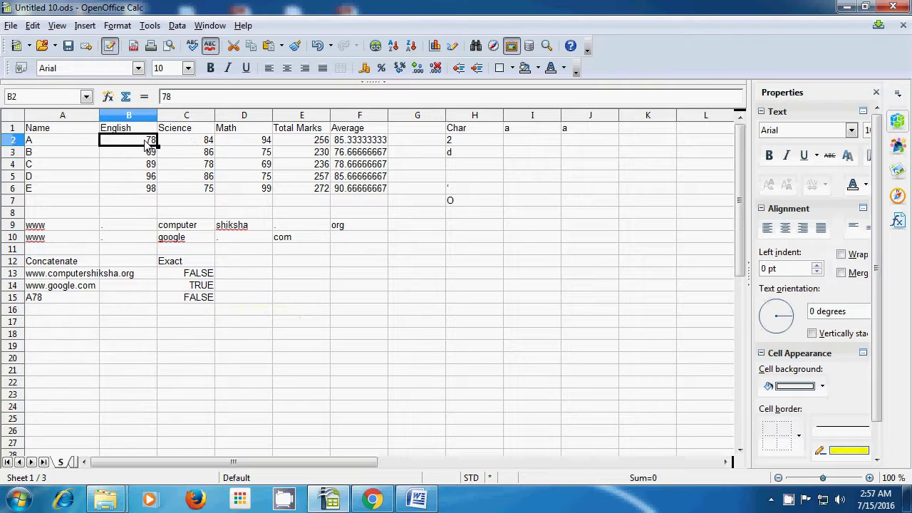
click(192, 144)
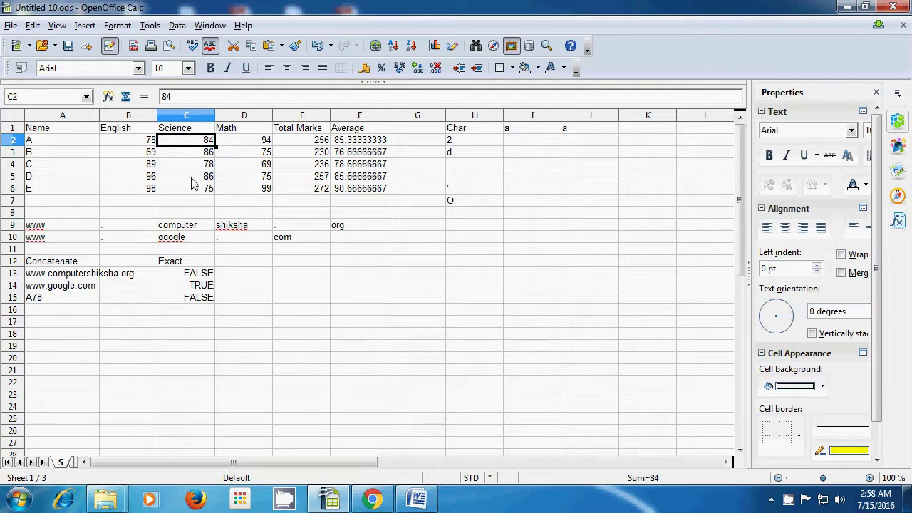
- Enter an EXACT formula in cell C16 comparing B3 with D4, then check the formula and both source cells
click(188, 311)
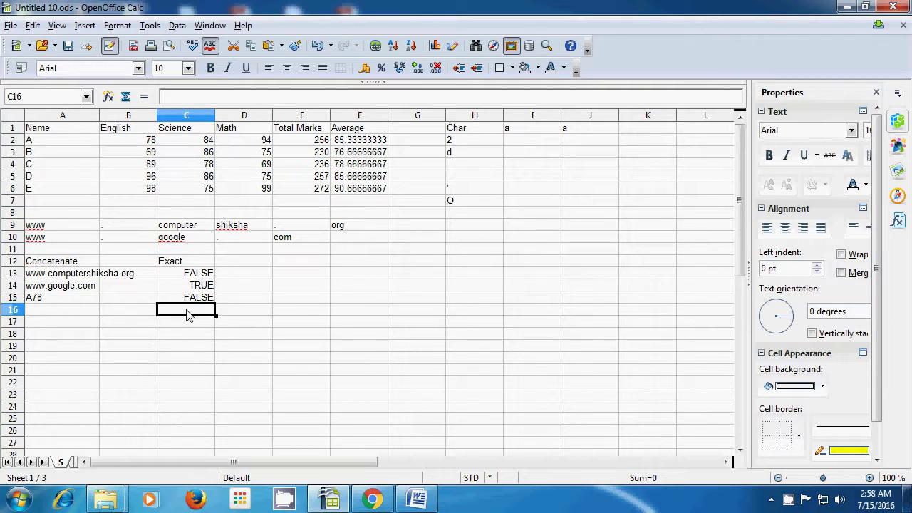
text(=)
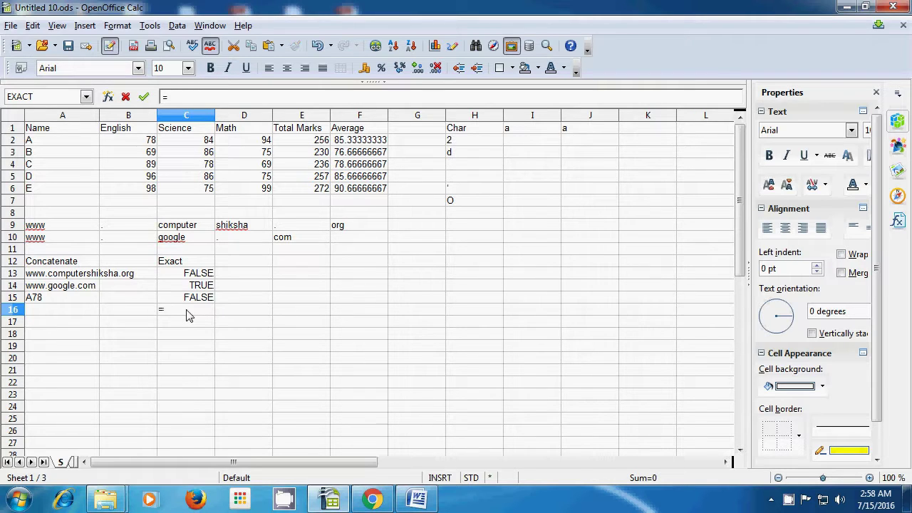
text(e)
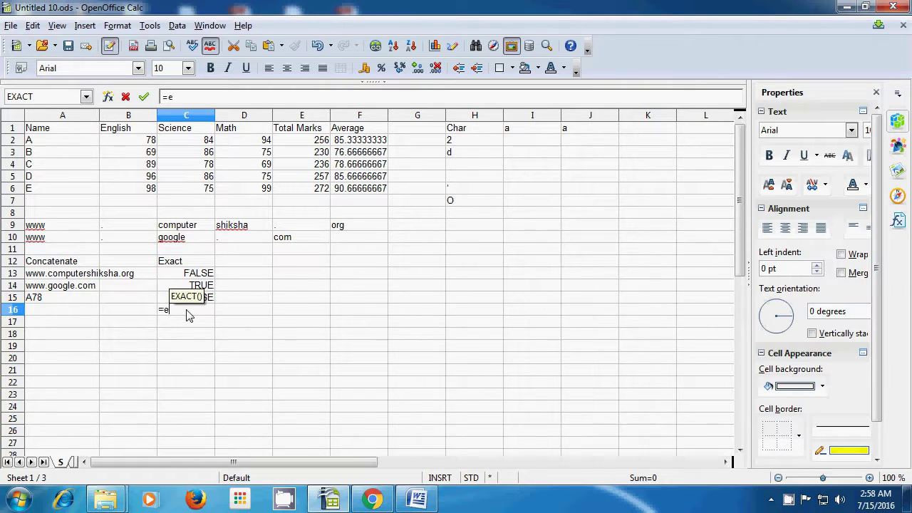
text(xact)
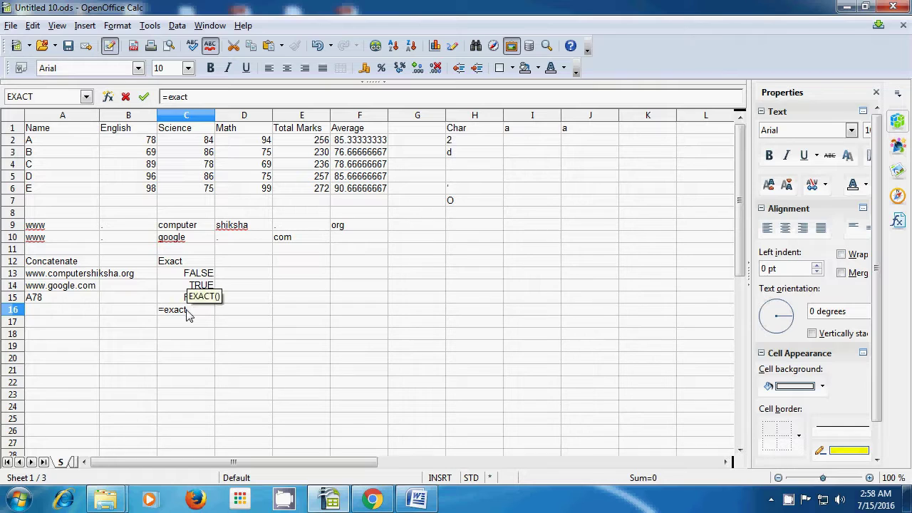
text(()
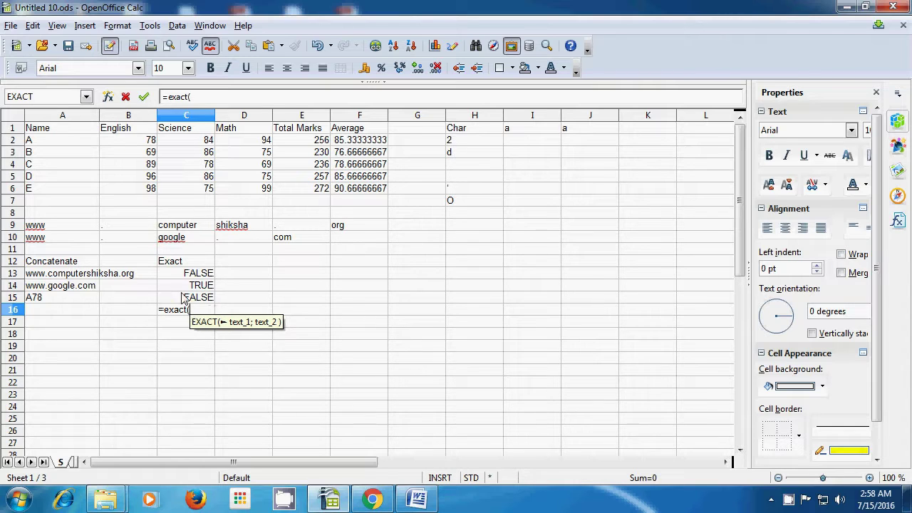
click(152, 153)
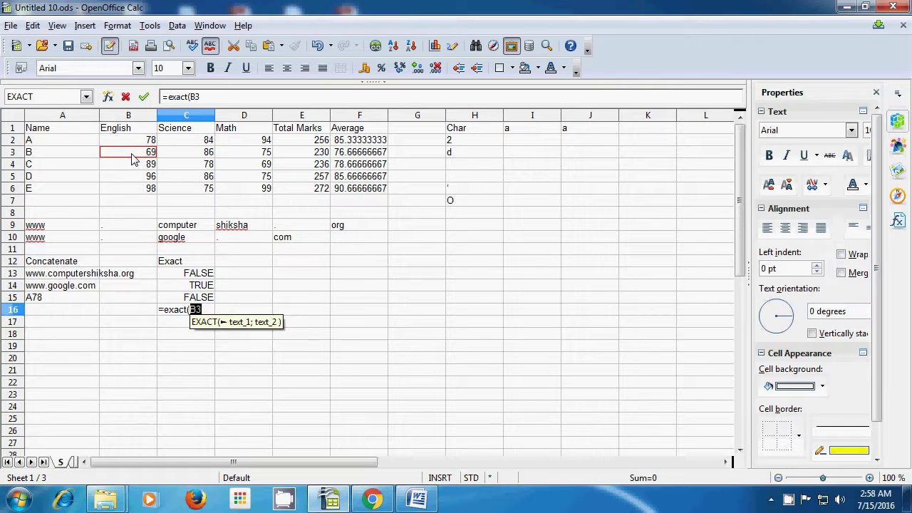
text(;)
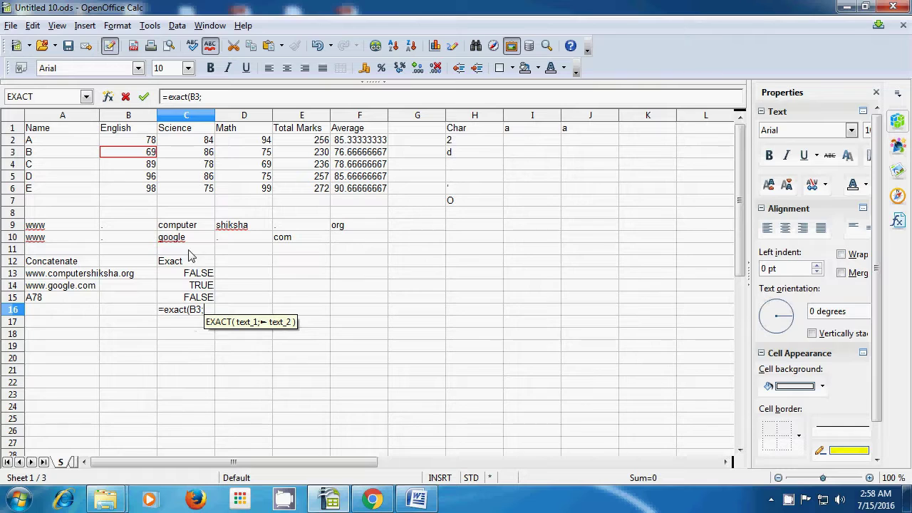
click(261, 167)
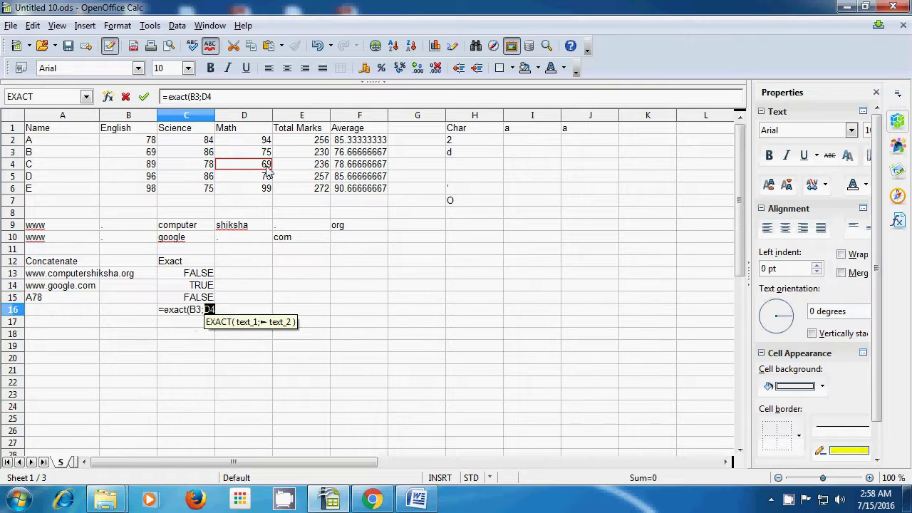
text())
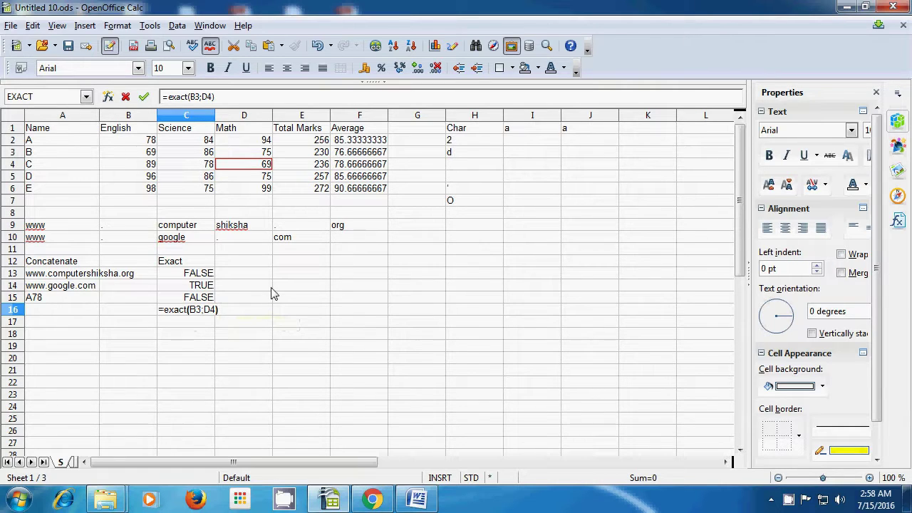
key(Return)
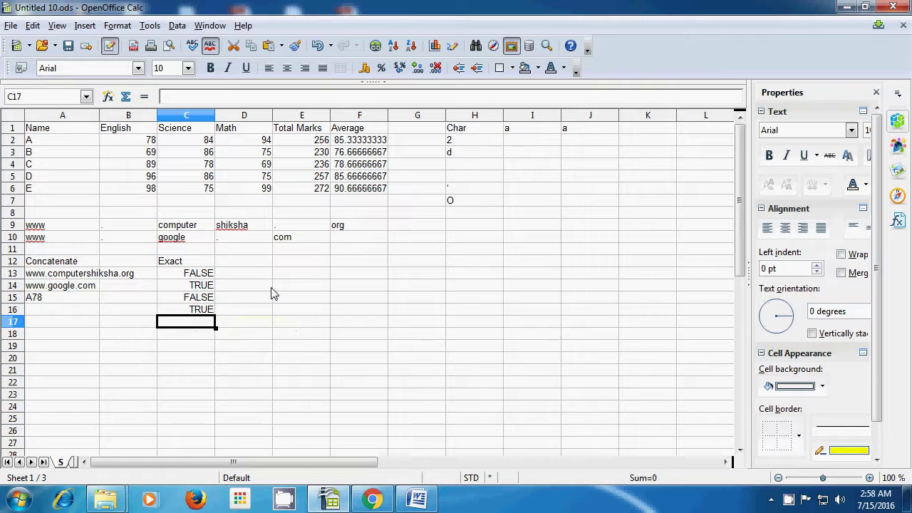
click(201, 314)
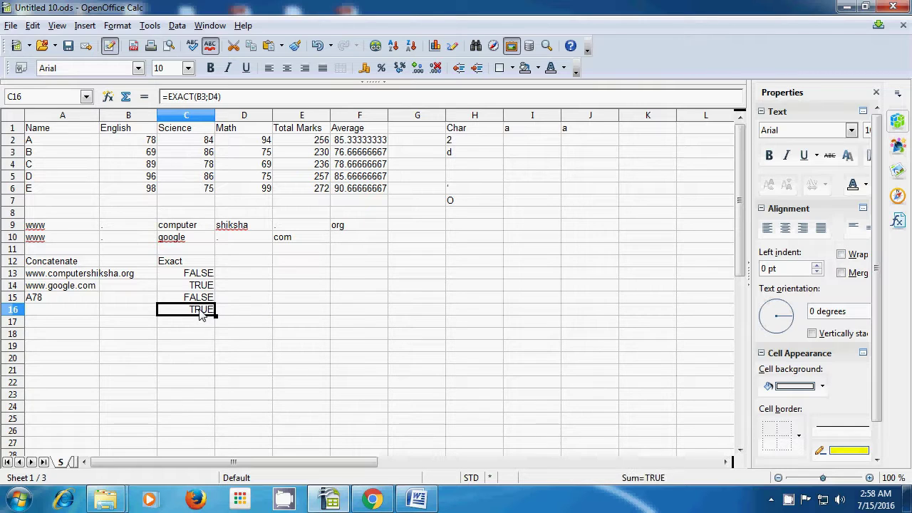
click(150, 155)
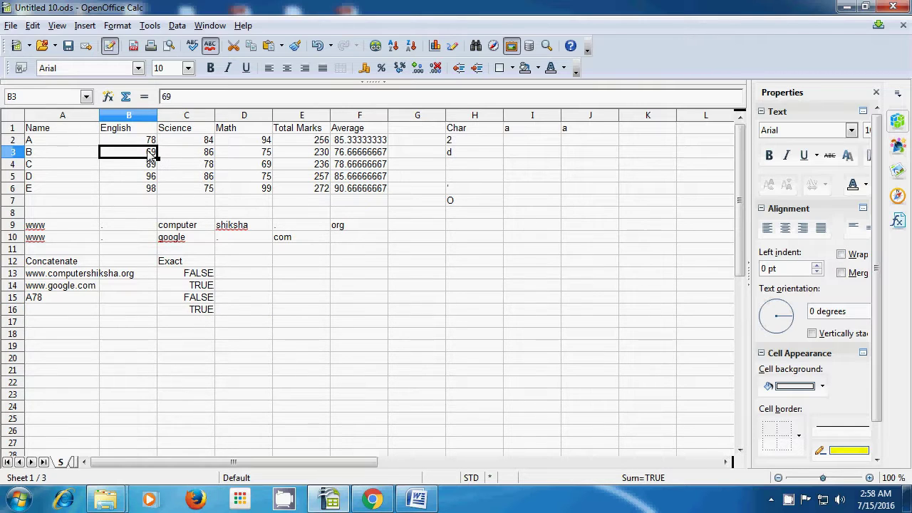
click(260, 169)
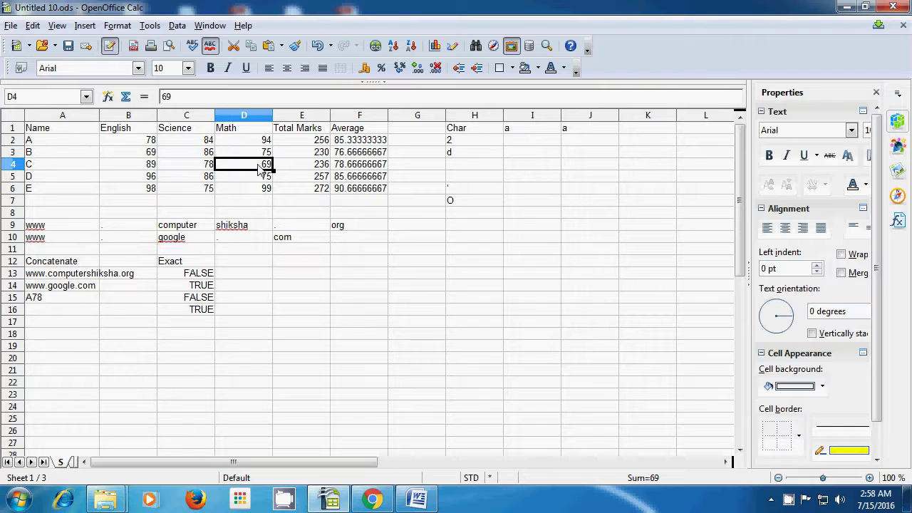
click(283, 317)
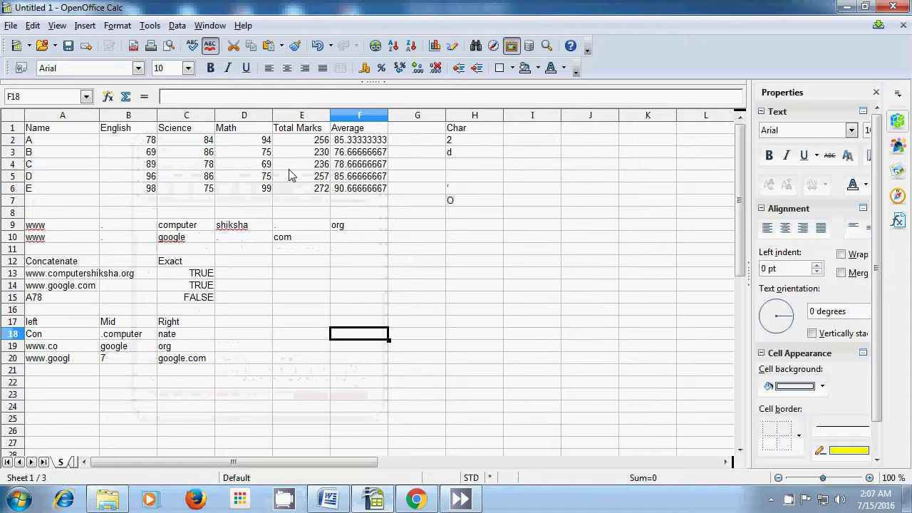
- Enter the heading Find in cell D17, beside the Right heading
click(247, 323)
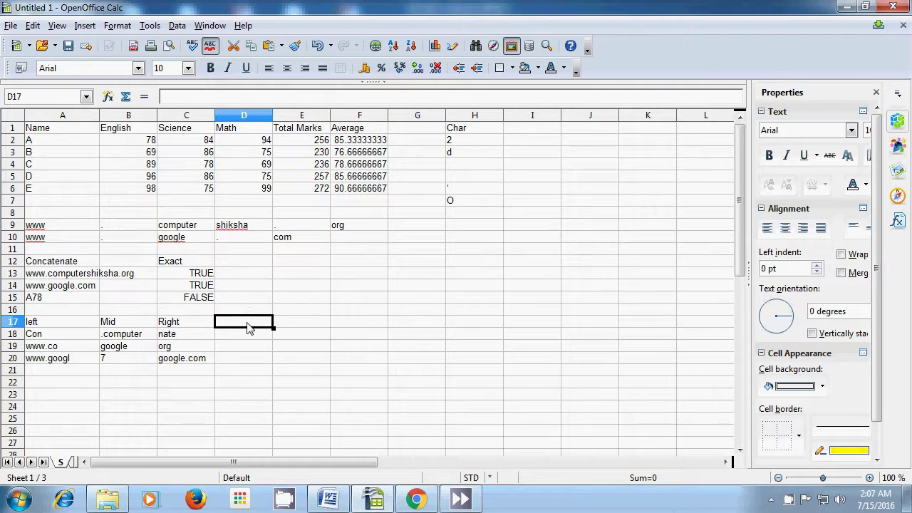
text(F)
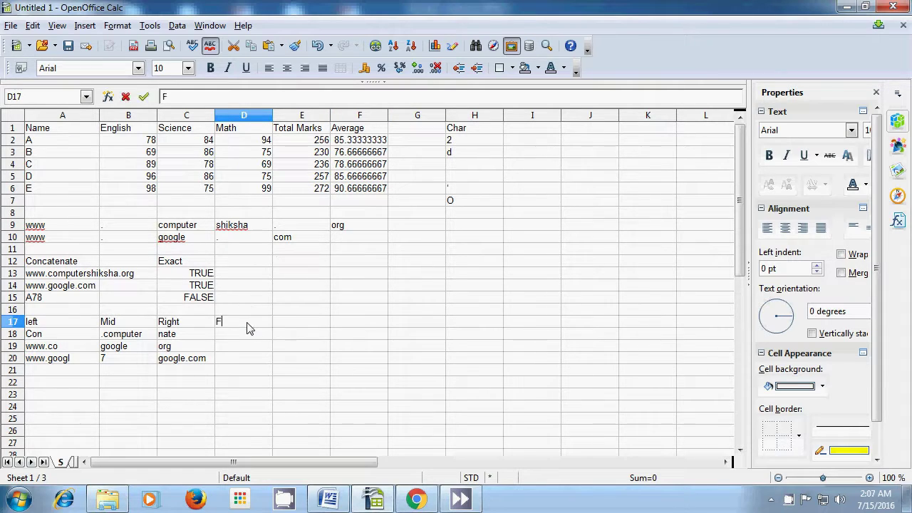
text(ind)
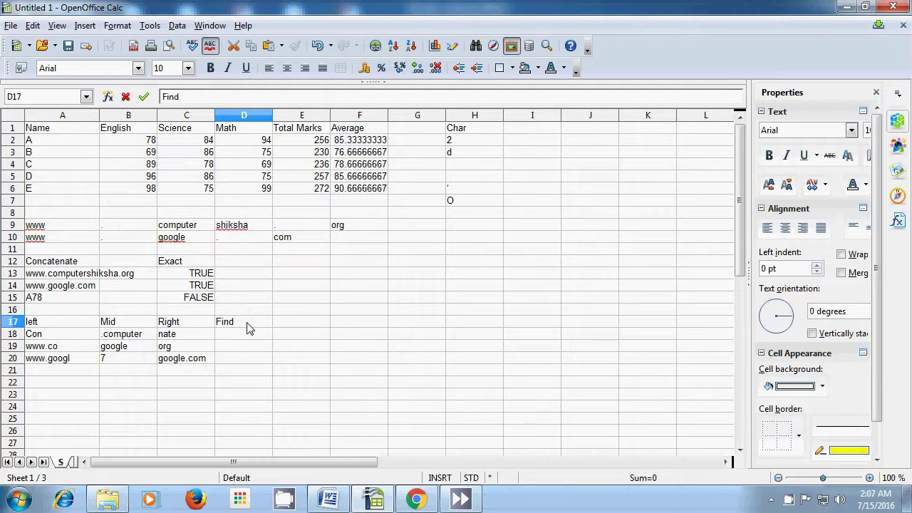
- Enter a FIND formula in cell D18 that locates the text "computer" within A13
click(249, 337)
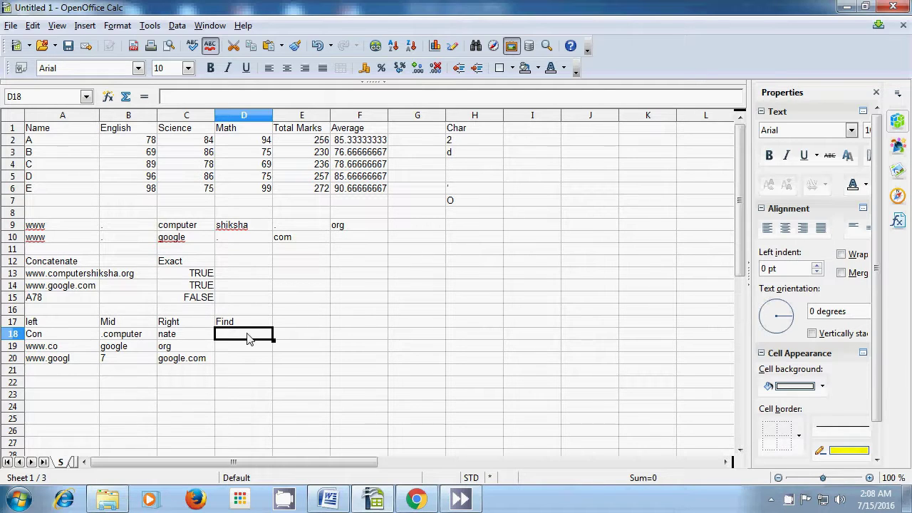
text(=)
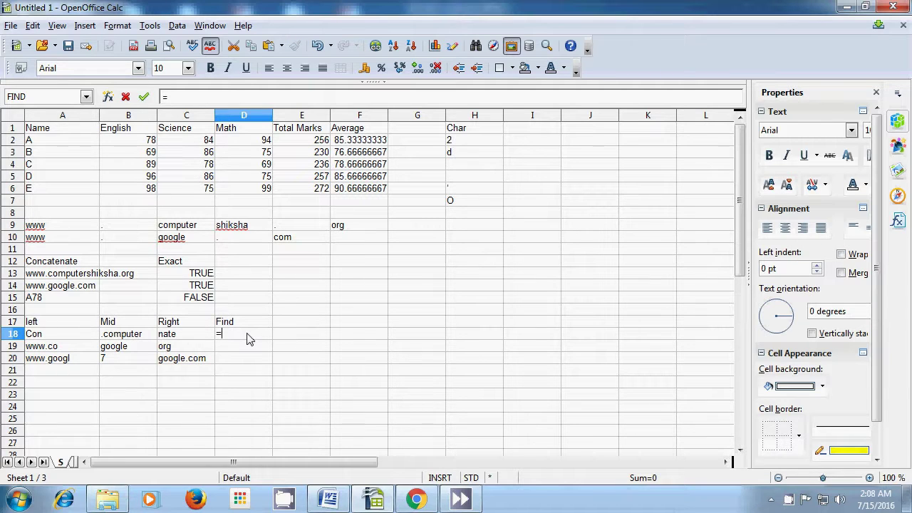
text(finf)
text(d)
text(()
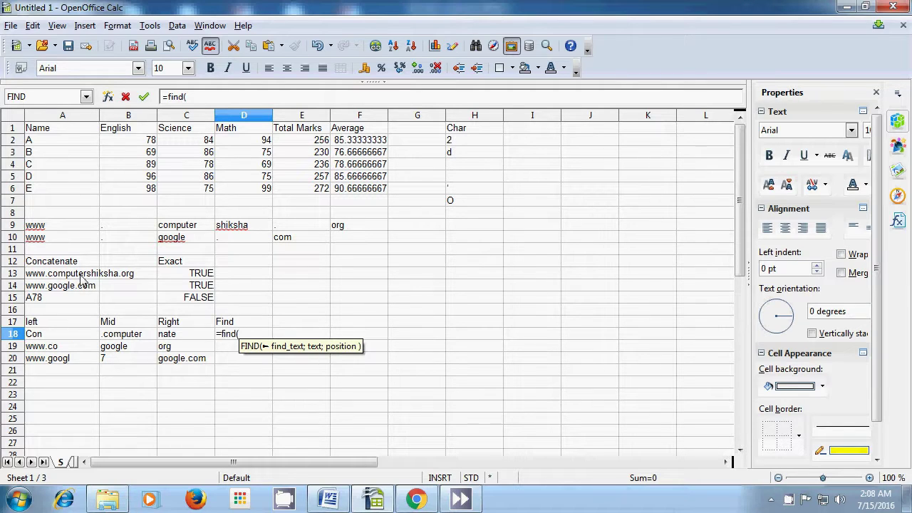
text(")
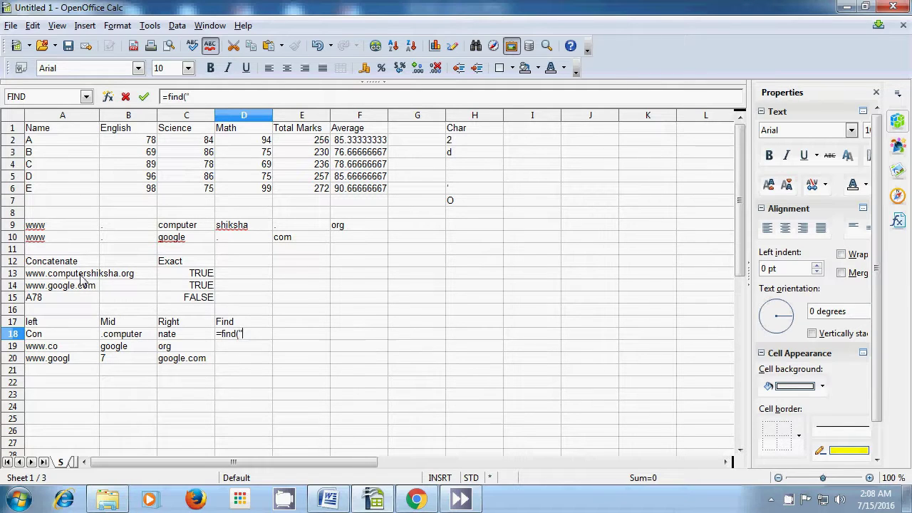
text(computer")
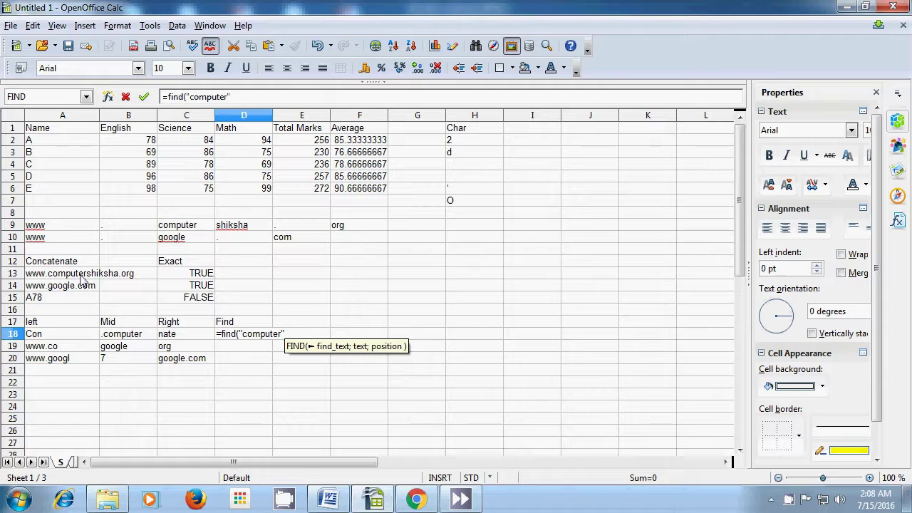
text(;)
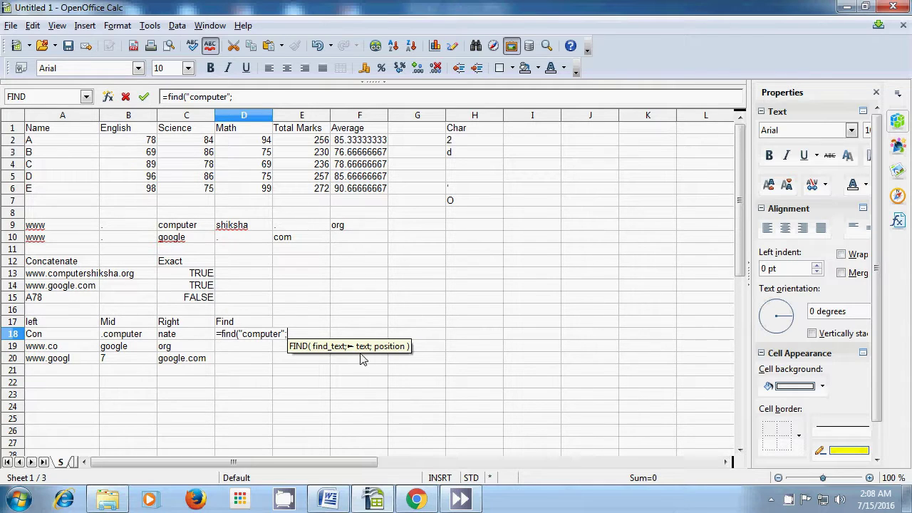
click(66, 275)
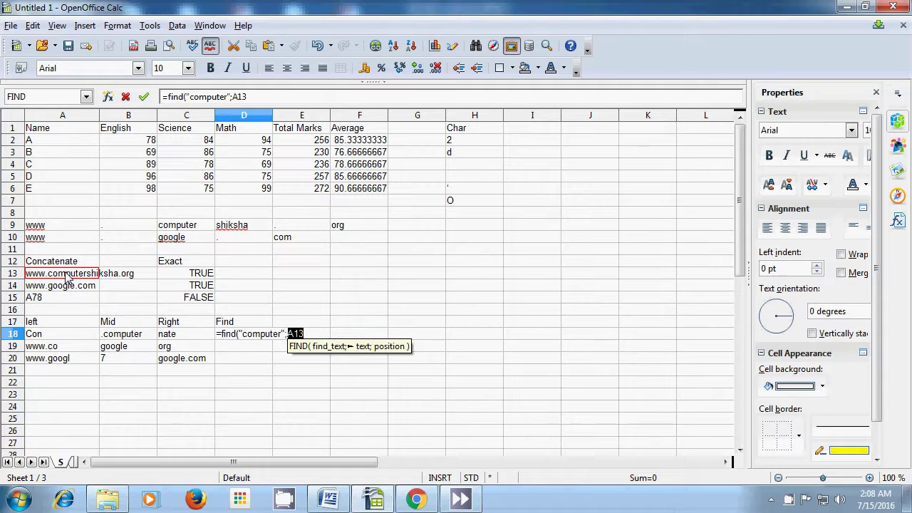
text())
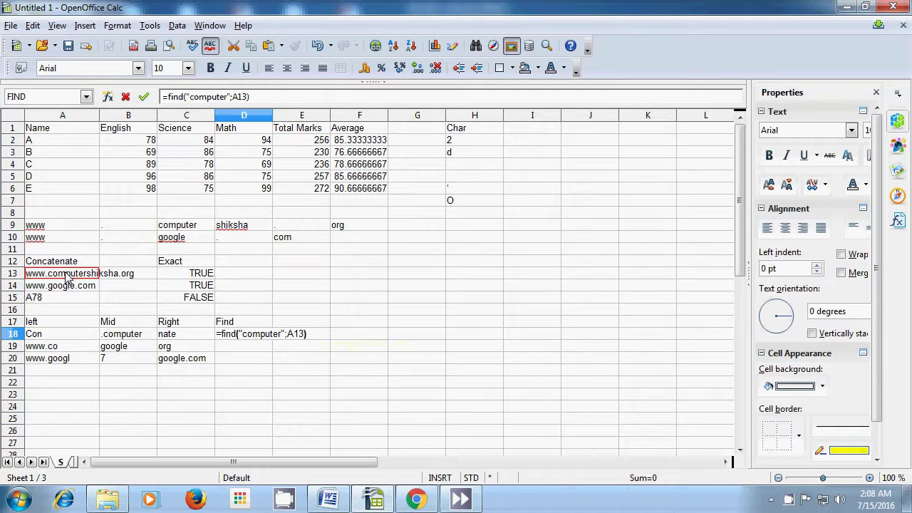
key(Return)
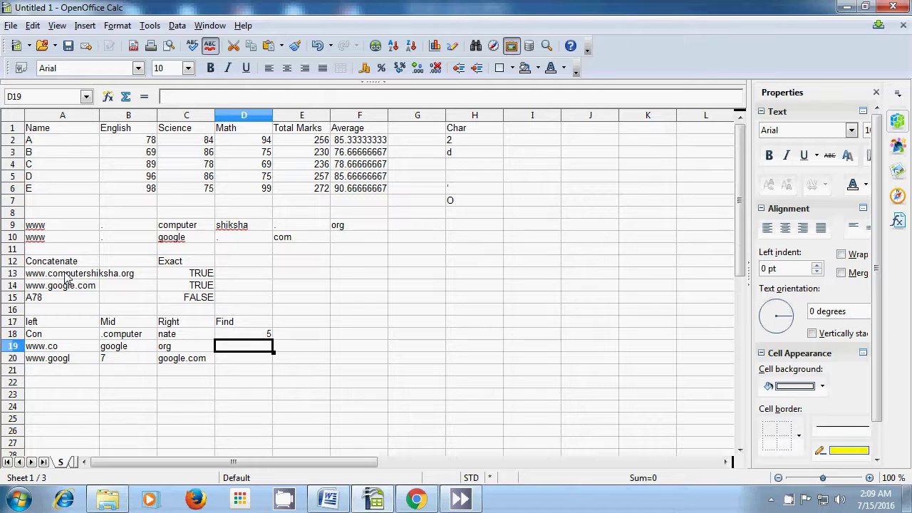
- Enter a FIND formula in cell D19 that locates the text "com" within A14
double_click(237, 352)
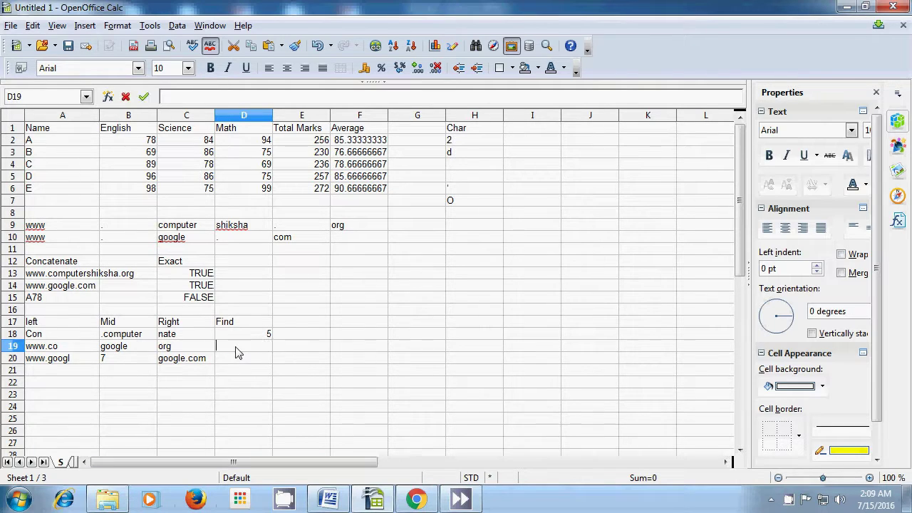
text(=)
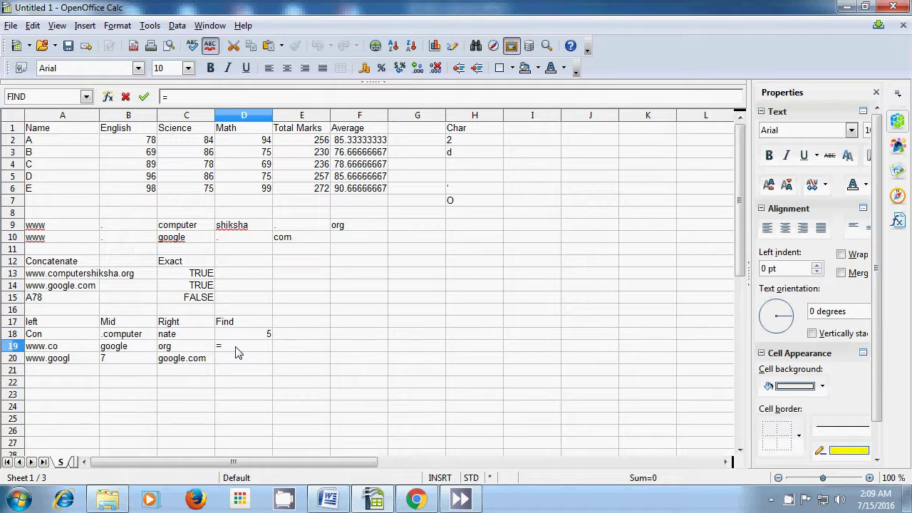
text(find)
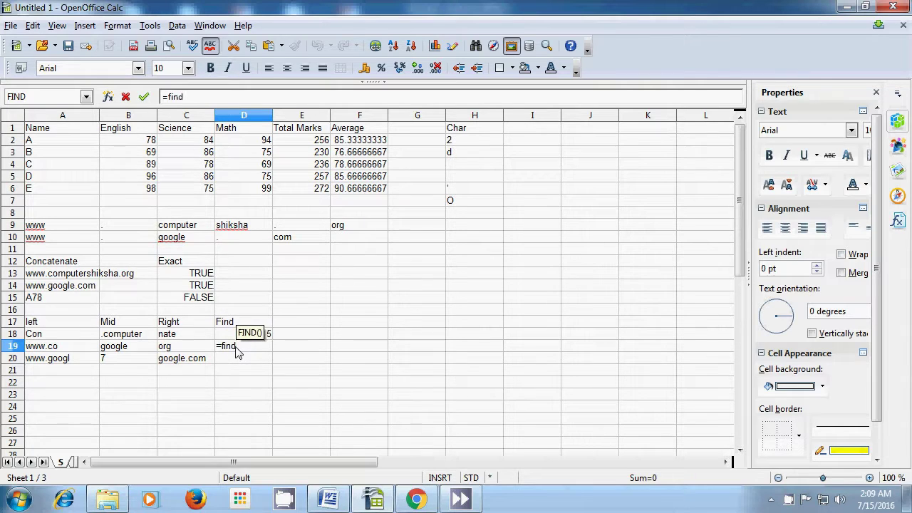
text(()
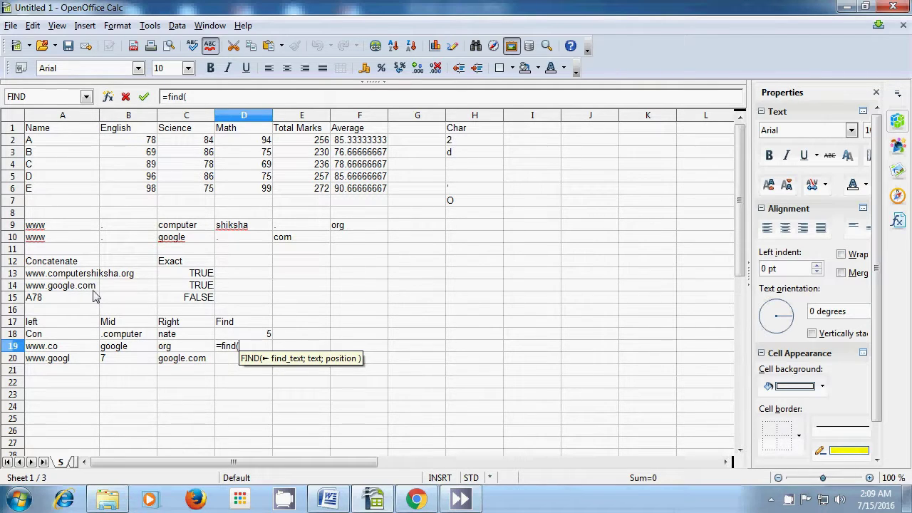
text("com")
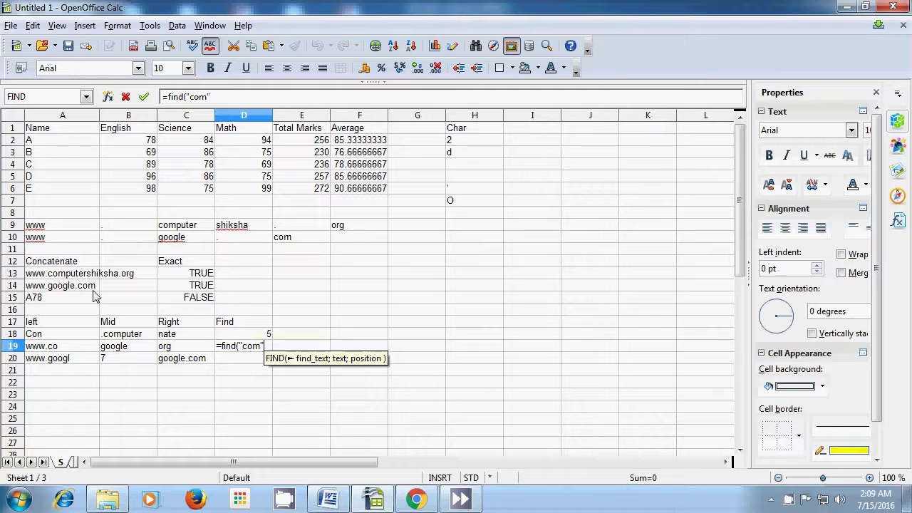
text(;)
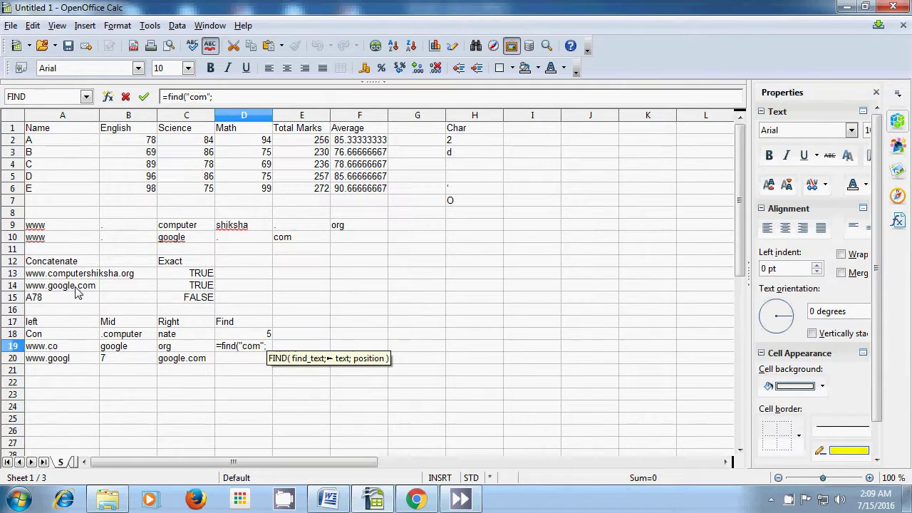
click(65, 291)
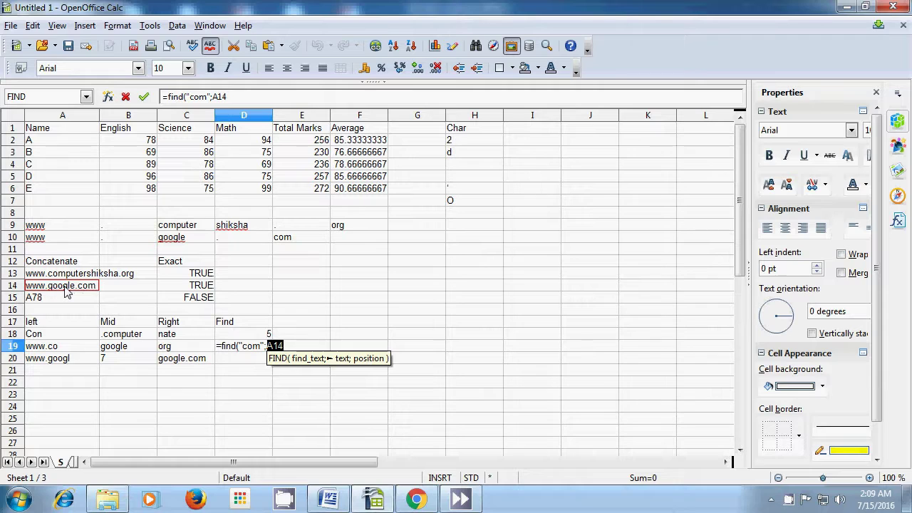
text())
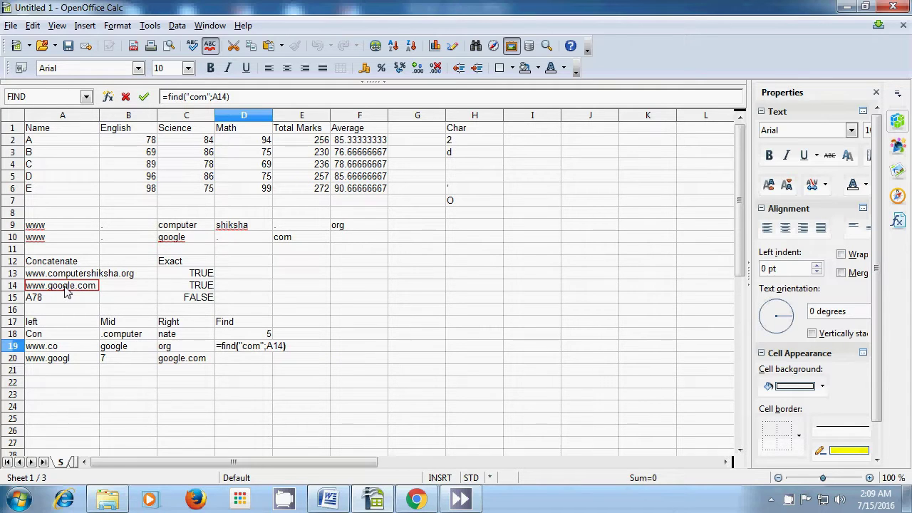
key(Return)
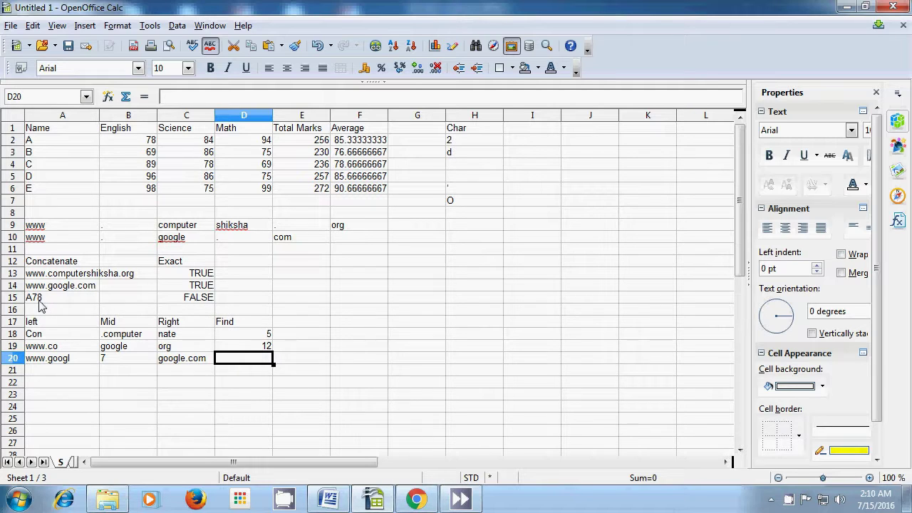
- Enter a FIND formula in cell D20 that locates the text "8" within A15
text(=)
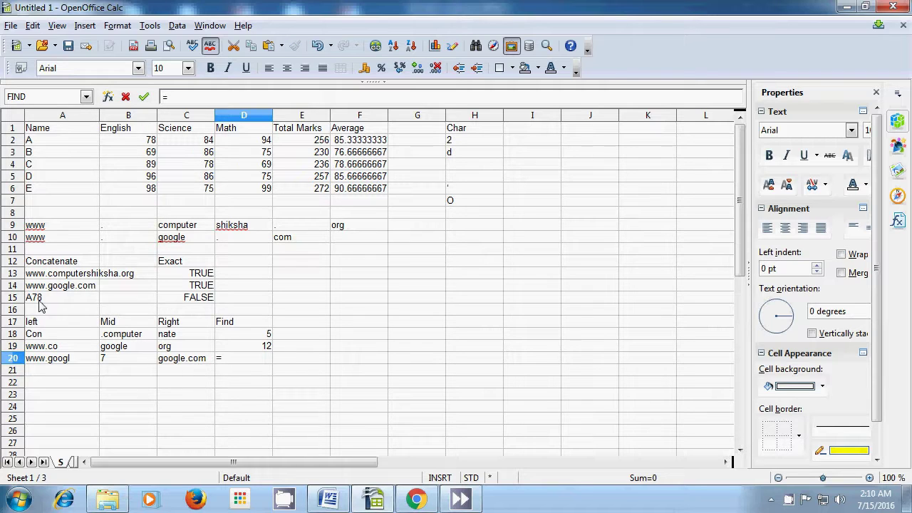
text(find)
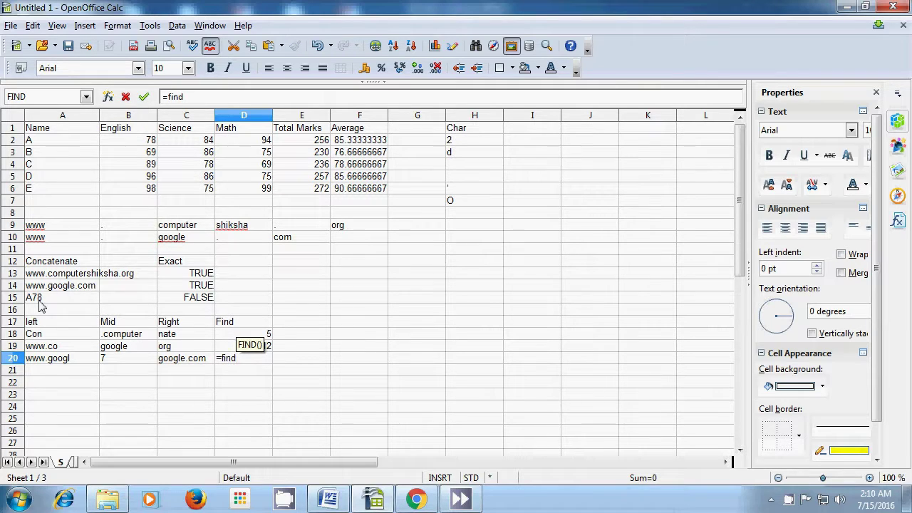
text(()
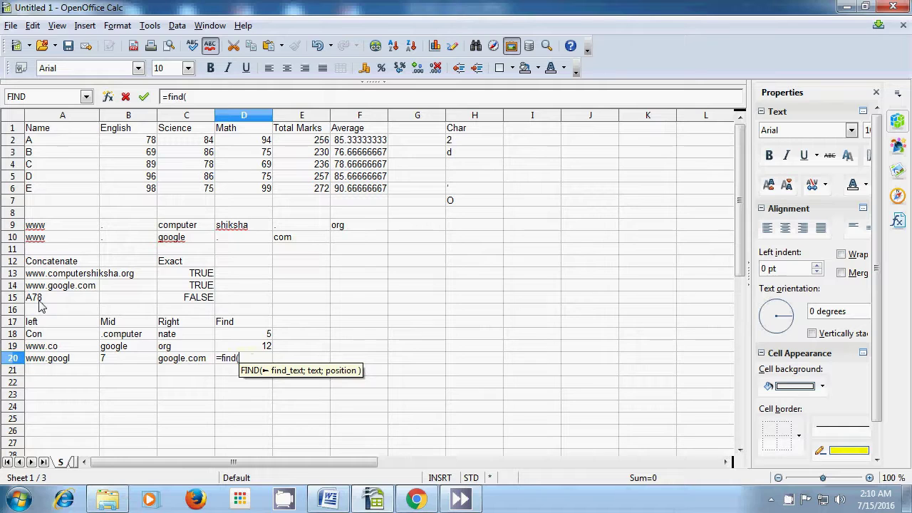
text(")
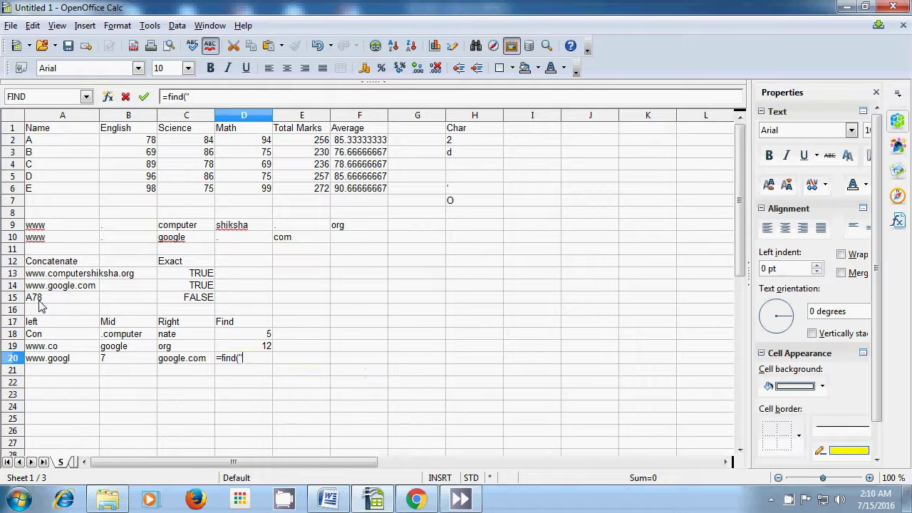
text(8")
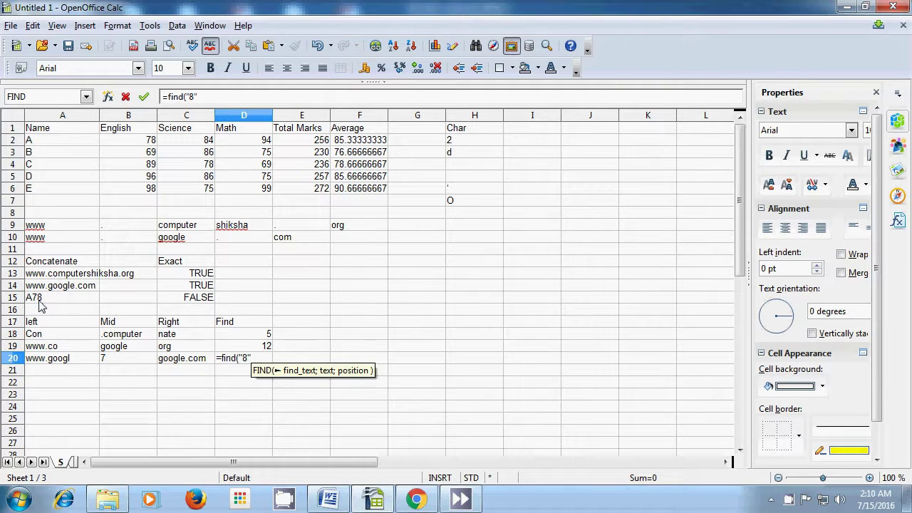
text(;)
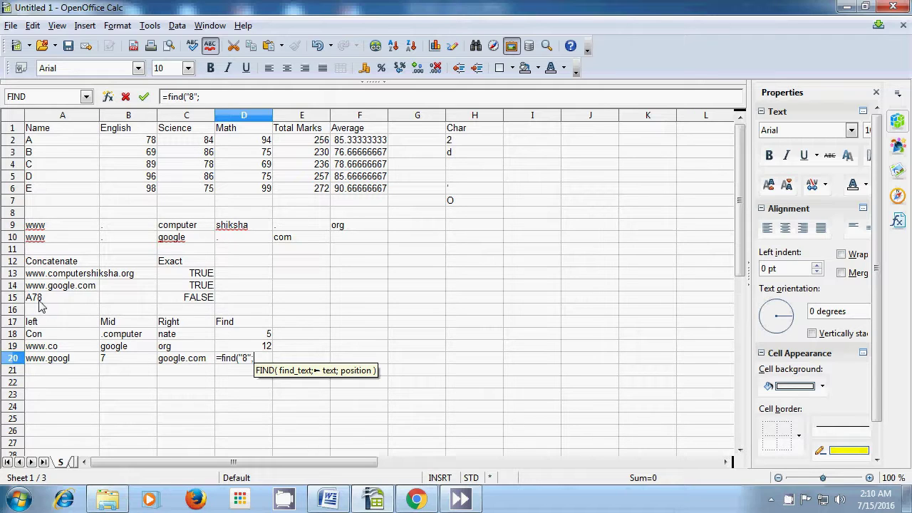
click(41, 305)
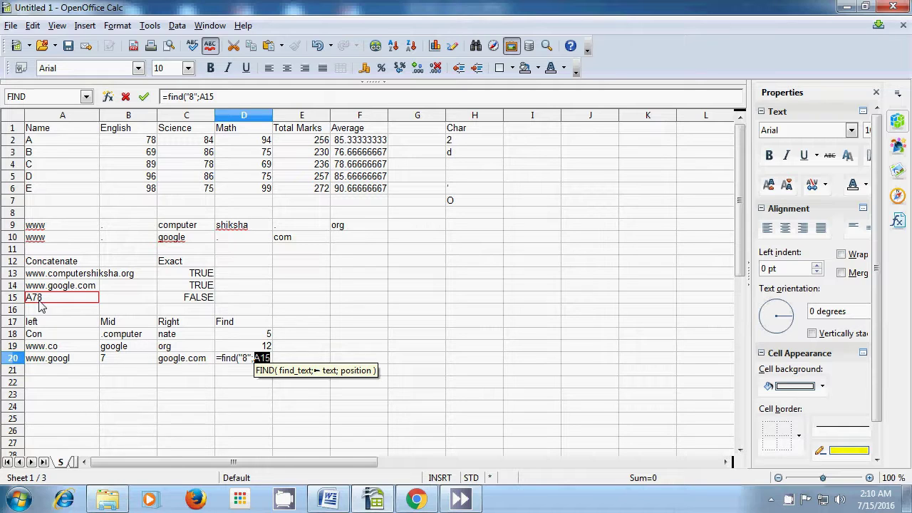
text())
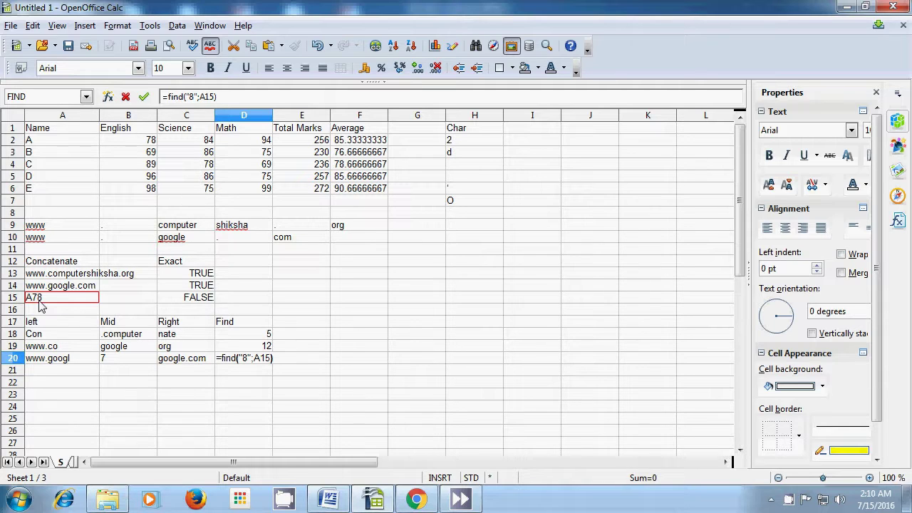
key(Return)
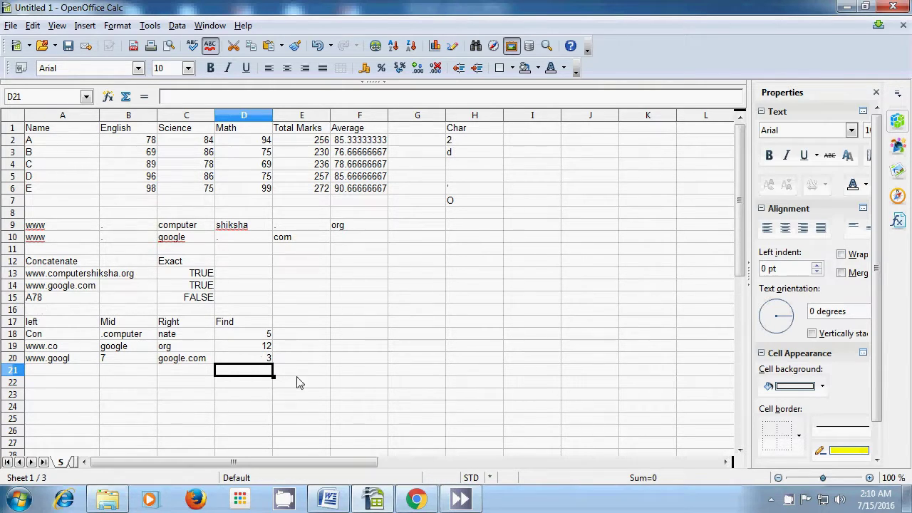
click(325, 362)
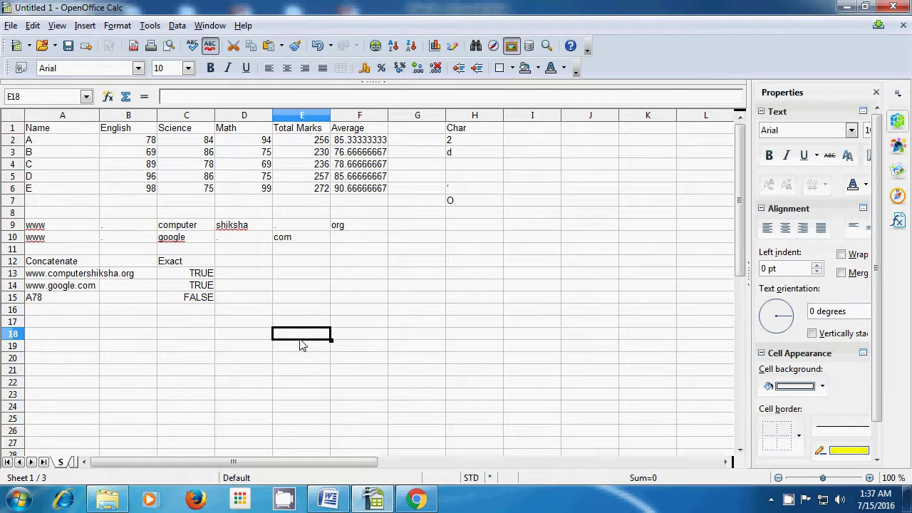
- Enter the heading left in cell A17, below the Concatenate results
click(59, 324)
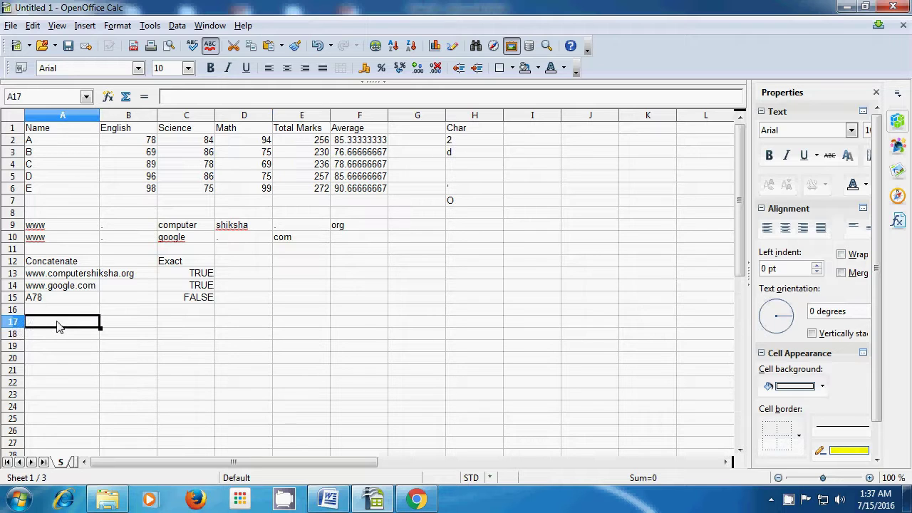
text(left)
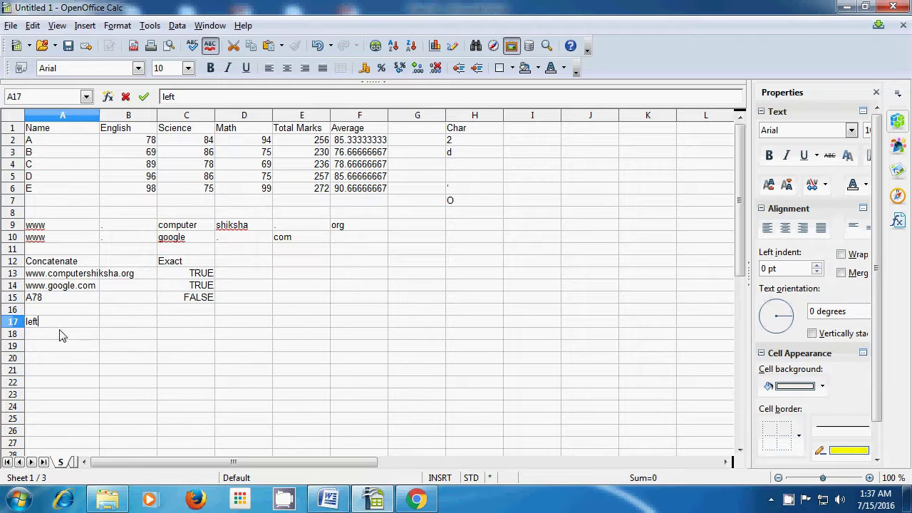
key(Return)
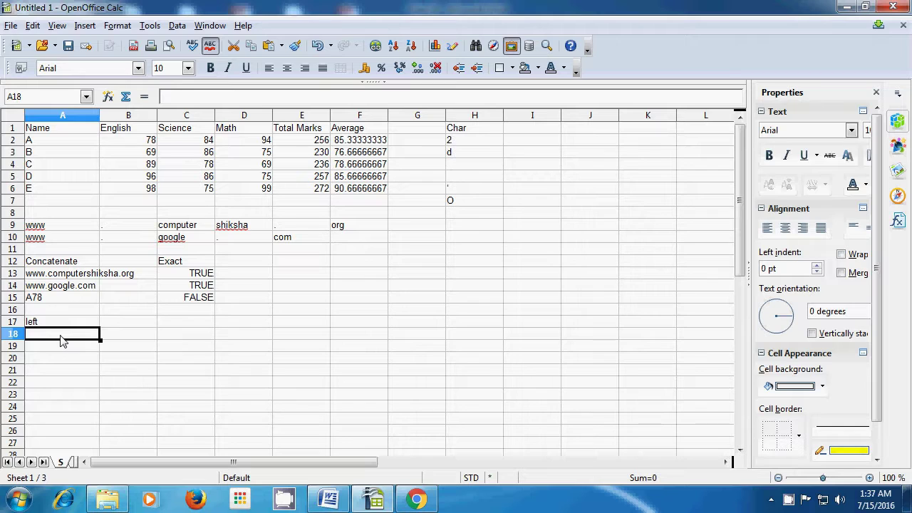
- Enter a LEFT formula in cell A18 that extracts the first 3 characters of A12
text(=)
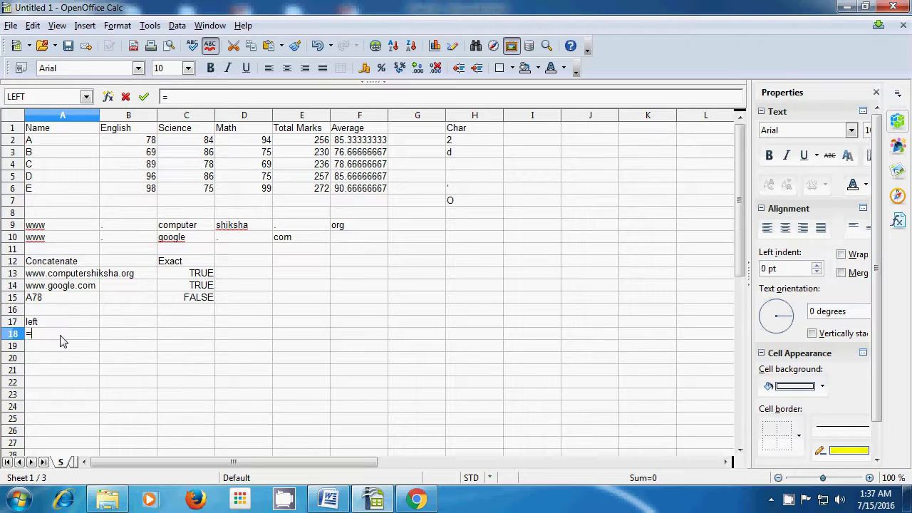
text(left)
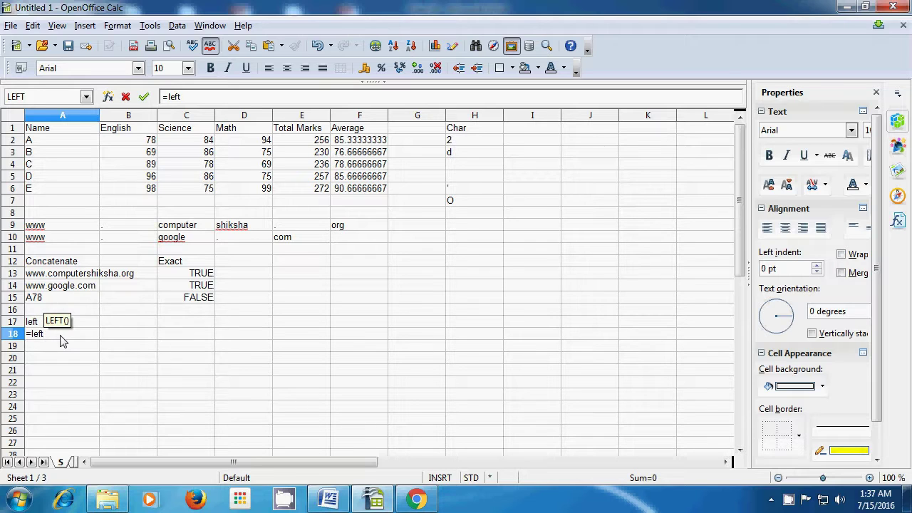
text(()
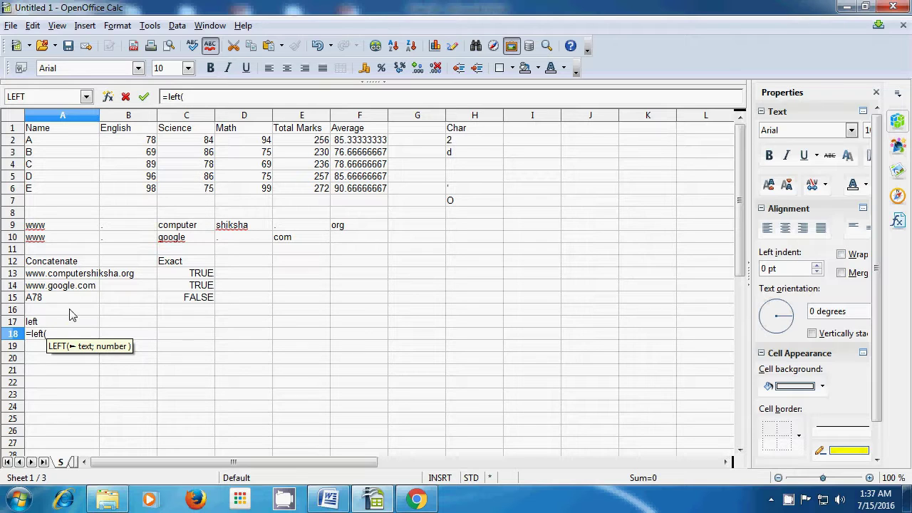
click(69, 263)
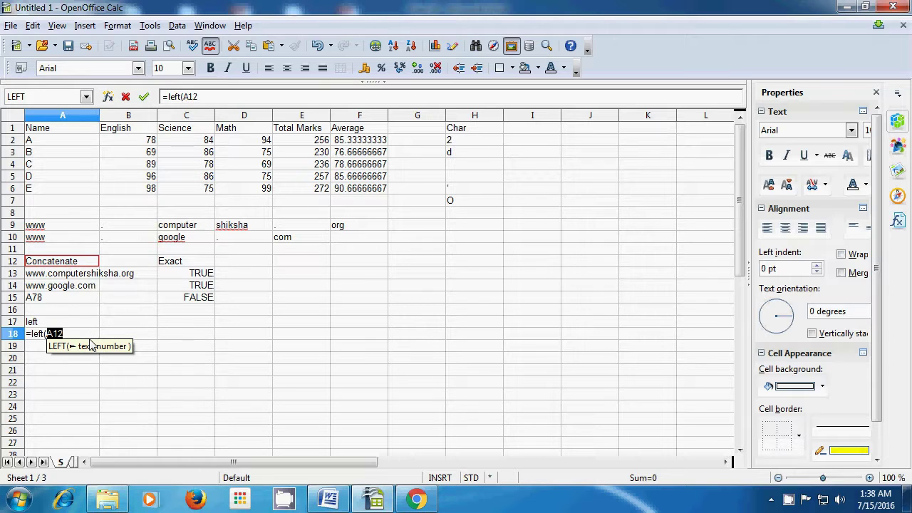
text(;)
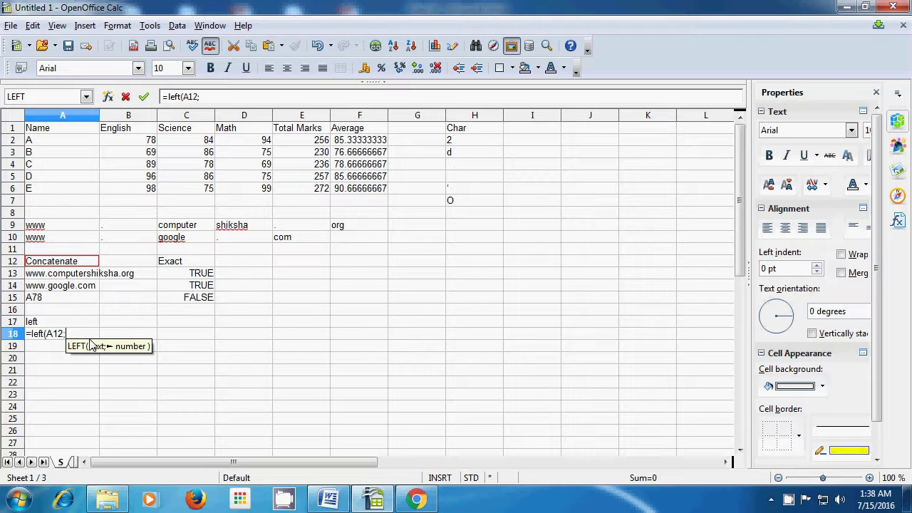
text(3)
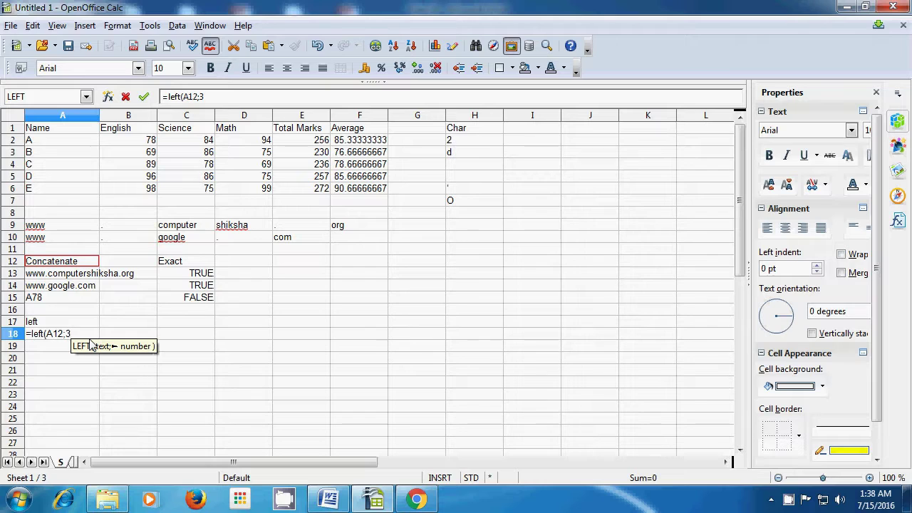
text())
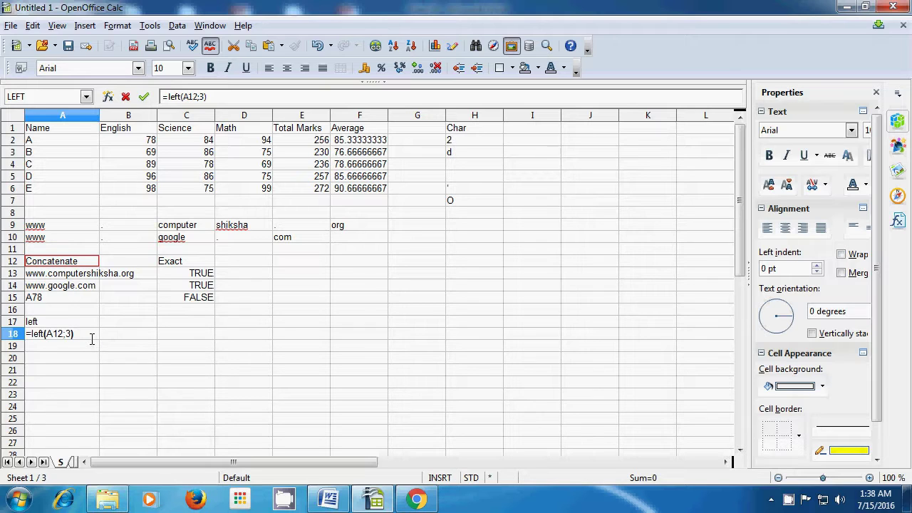
key(Return)
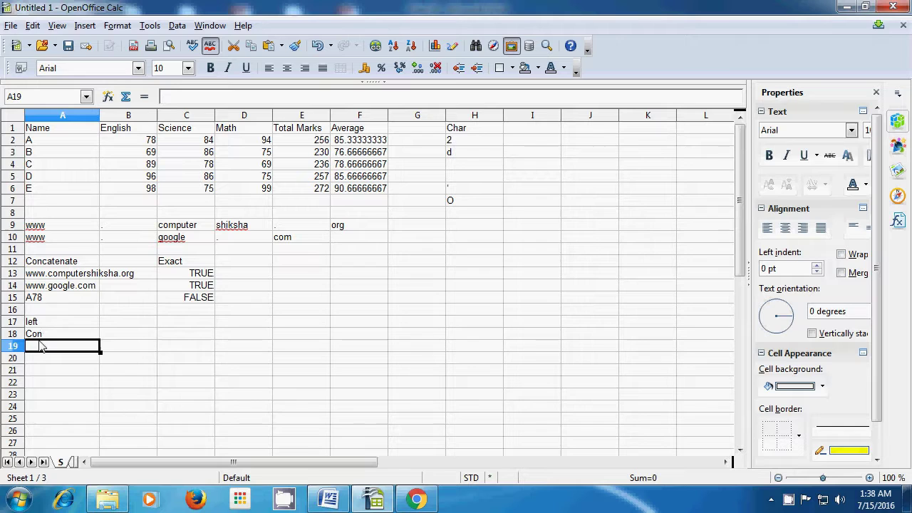
- Enter a LEFT formula in cell A19 that extracts the first 6 characters of A13
text(=)
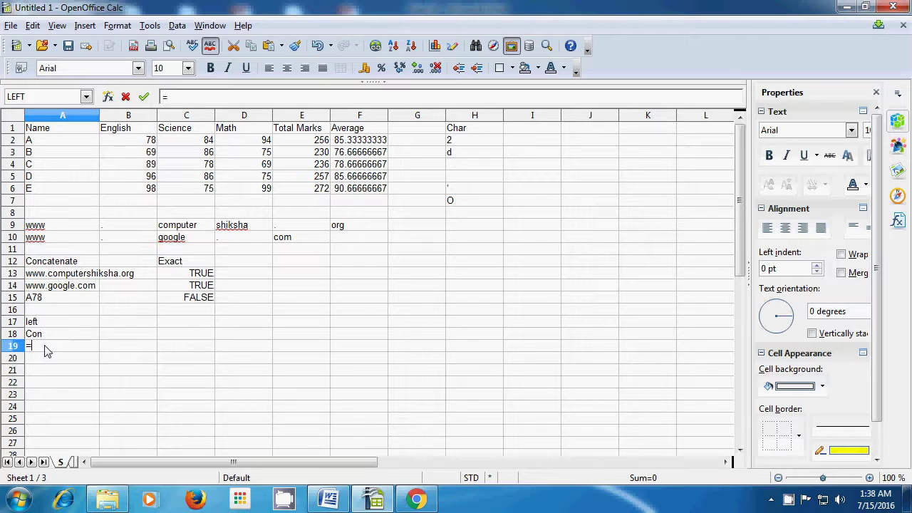
text(left)
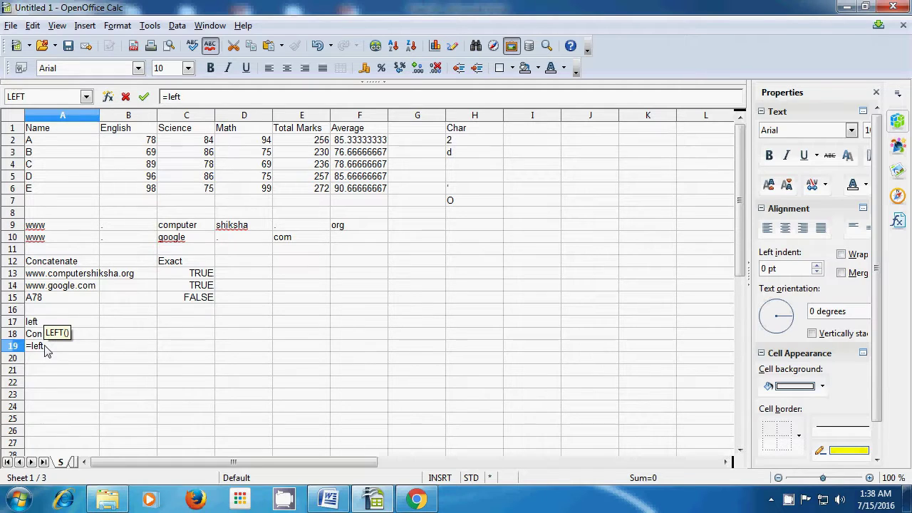
text(()
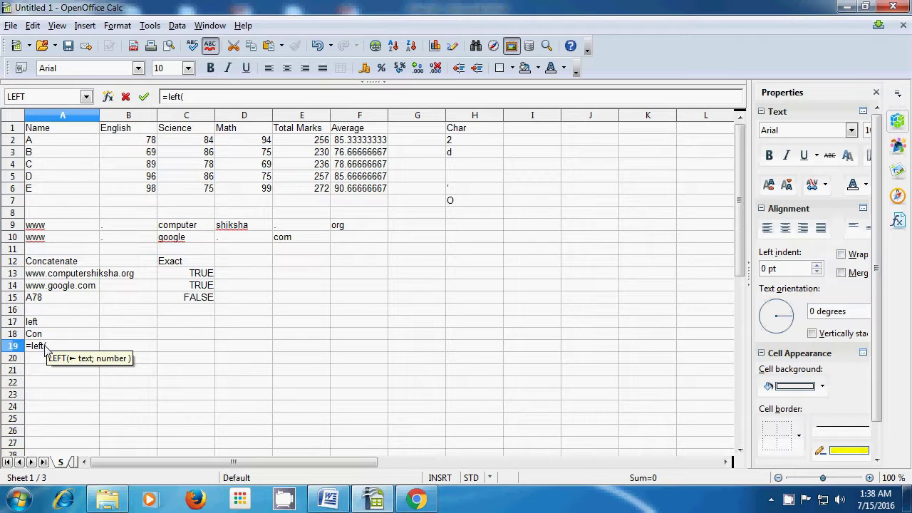
click(65, 275)
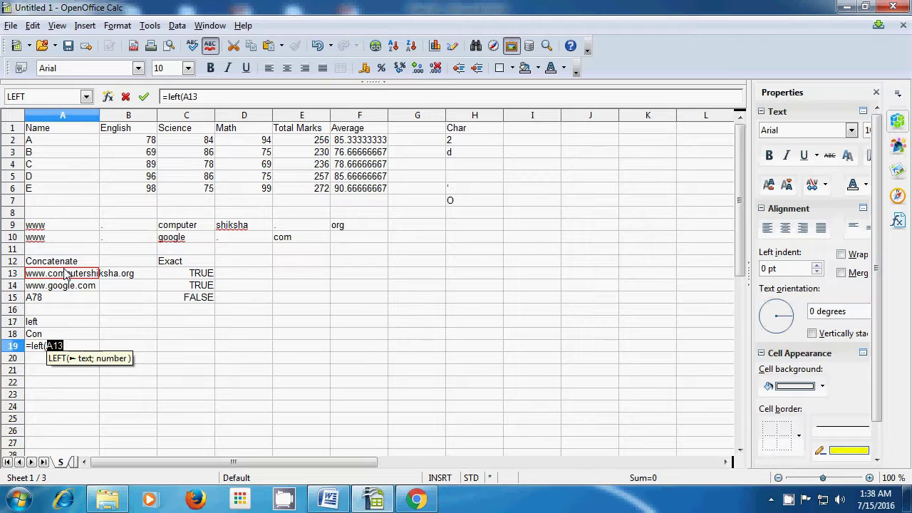
text(;)
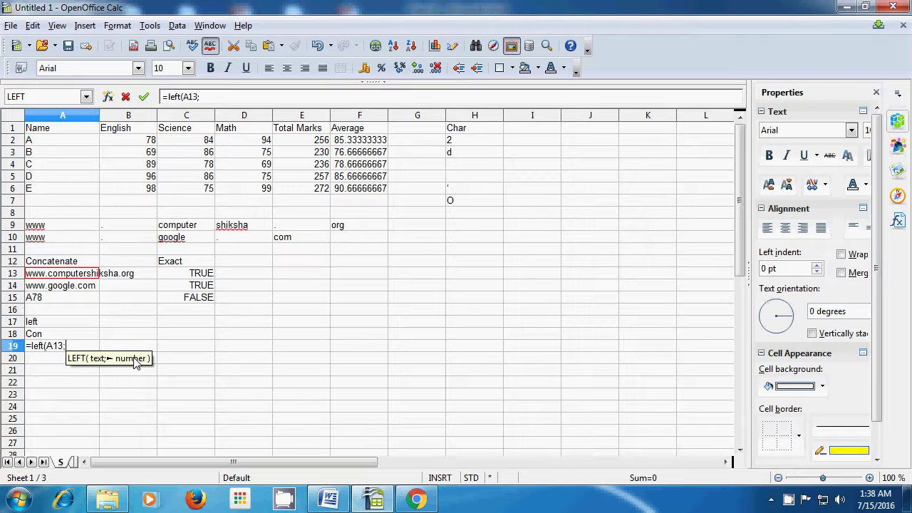
text(6)
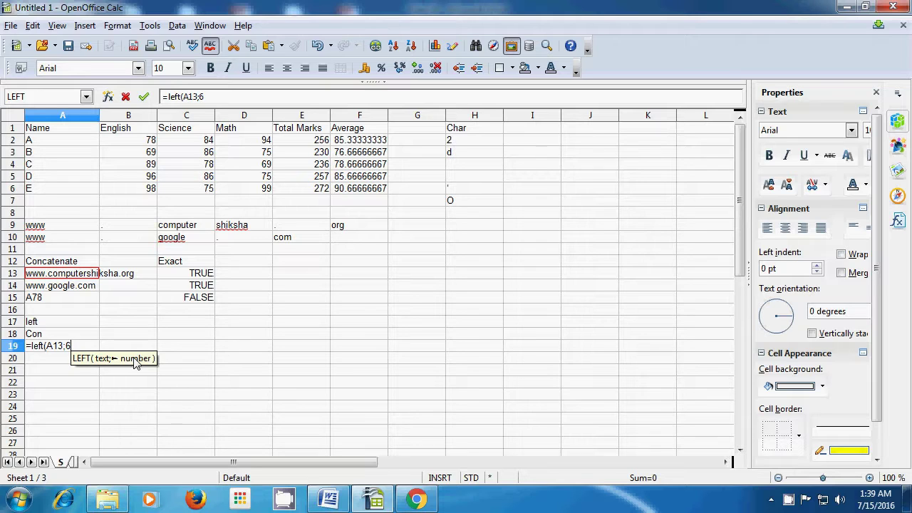
text())
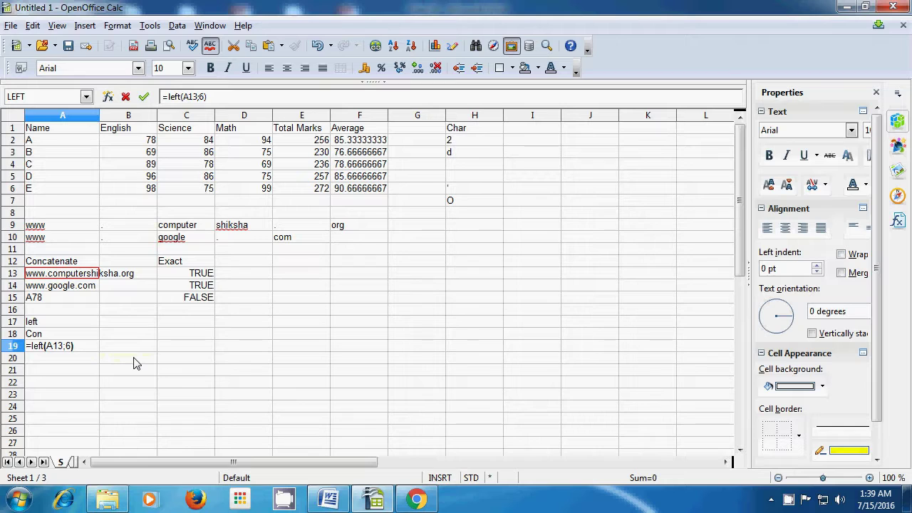
key(Return)
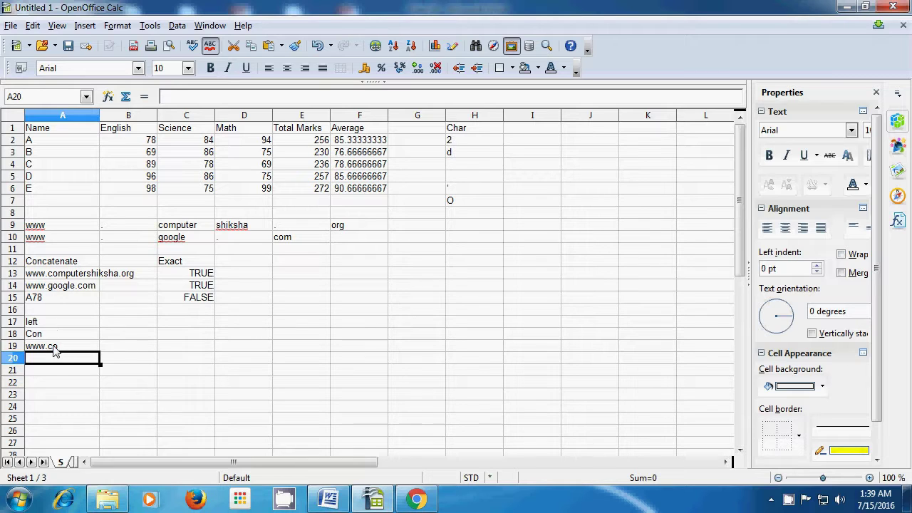
- Enter a LEFT formula in cell A20 that extracts the first 9 characters of A14
text(=)
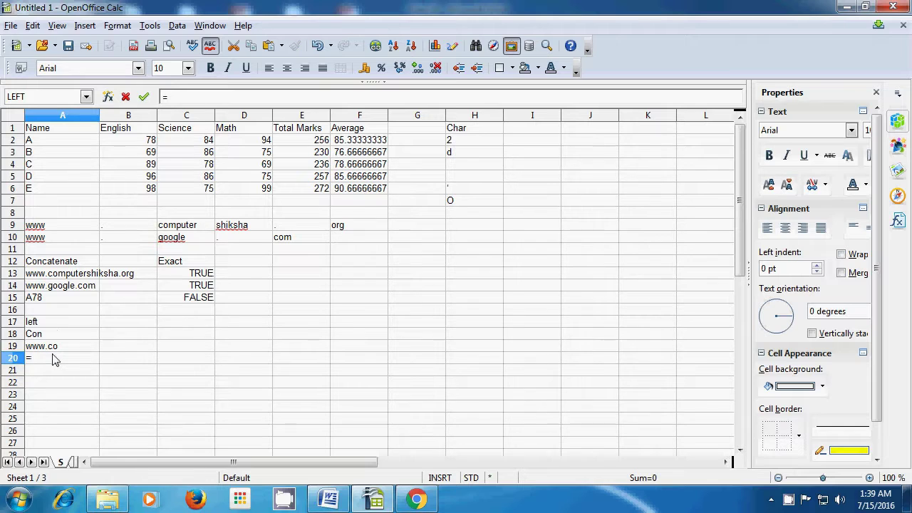
text(left)
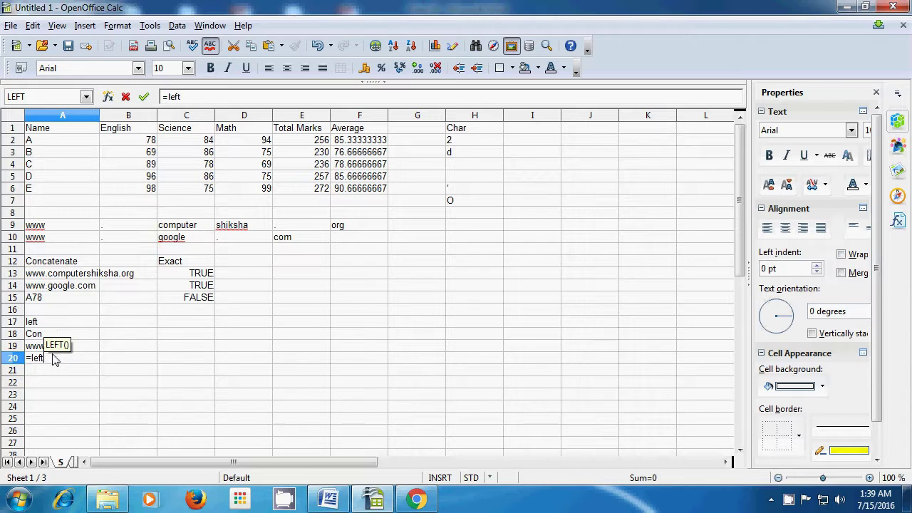
text(()
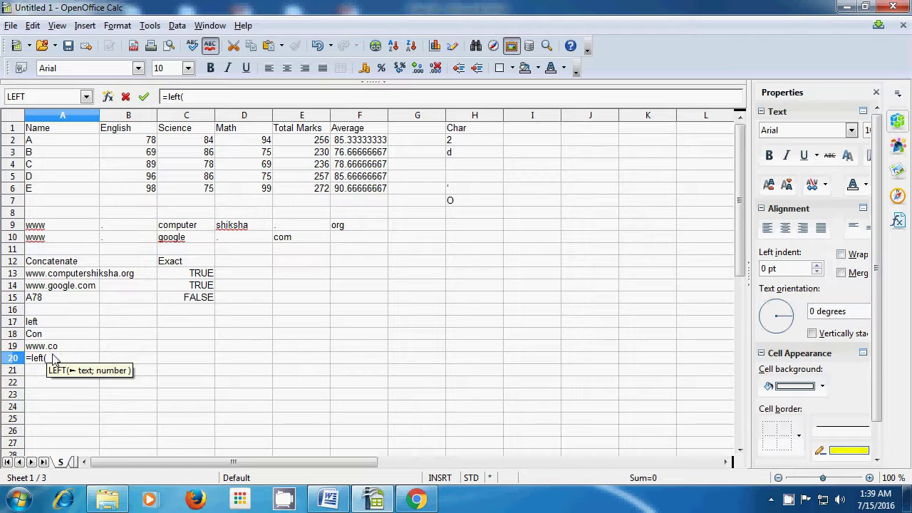
click(45, 287)
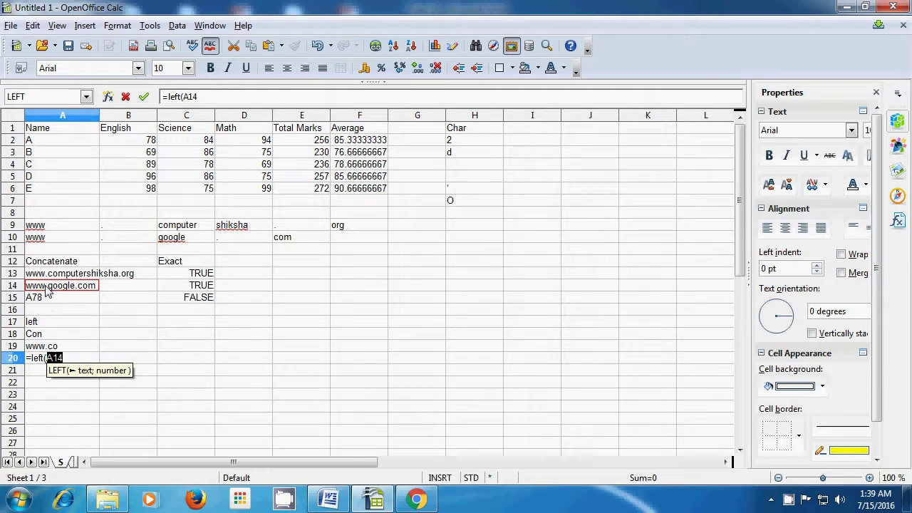
text(;)
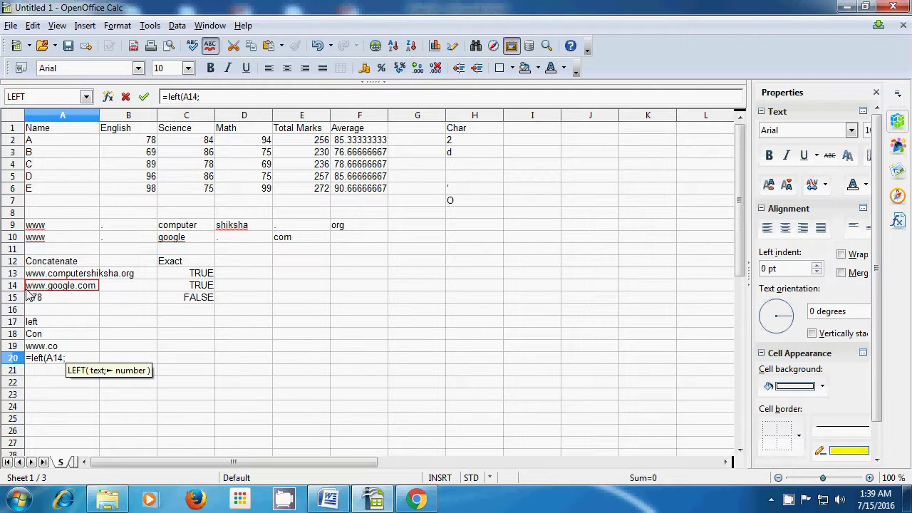
text(9)
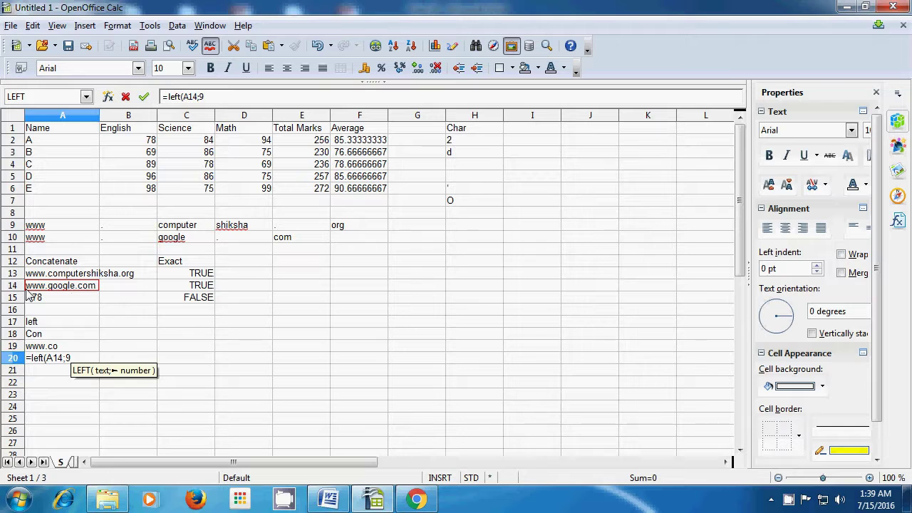
text())
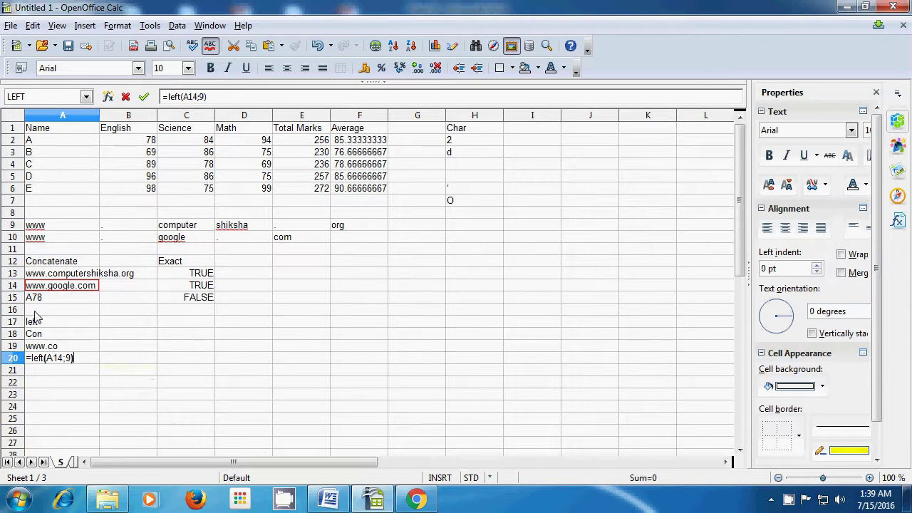
key(Return)
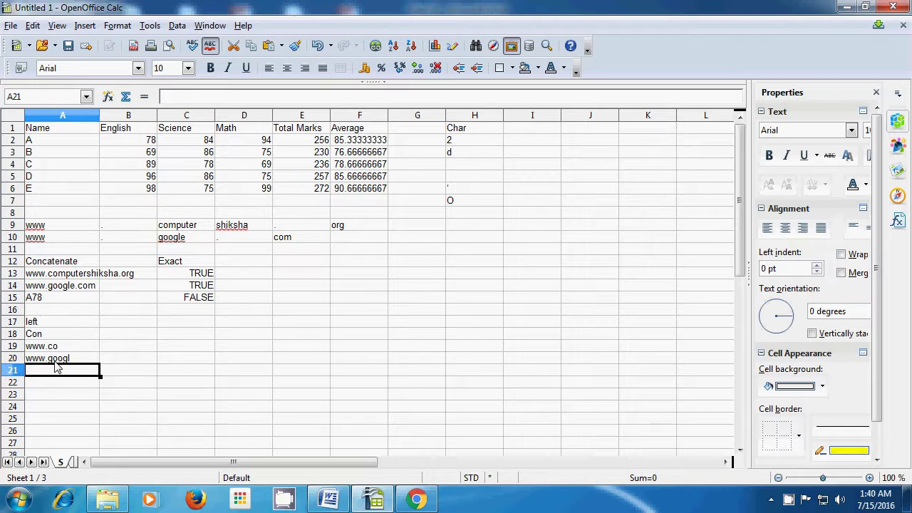
- Enter the heading Right in cell C17, beside the Mid heading
click(194, 361)
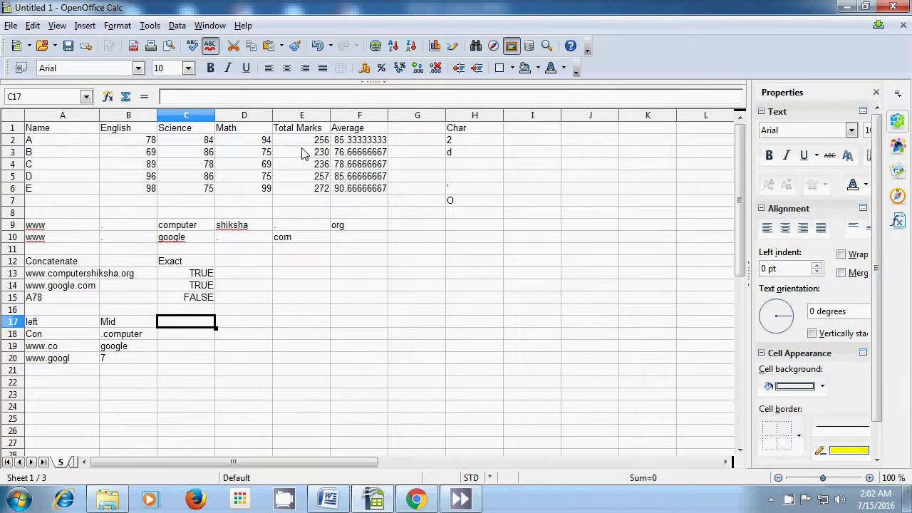
text(R)
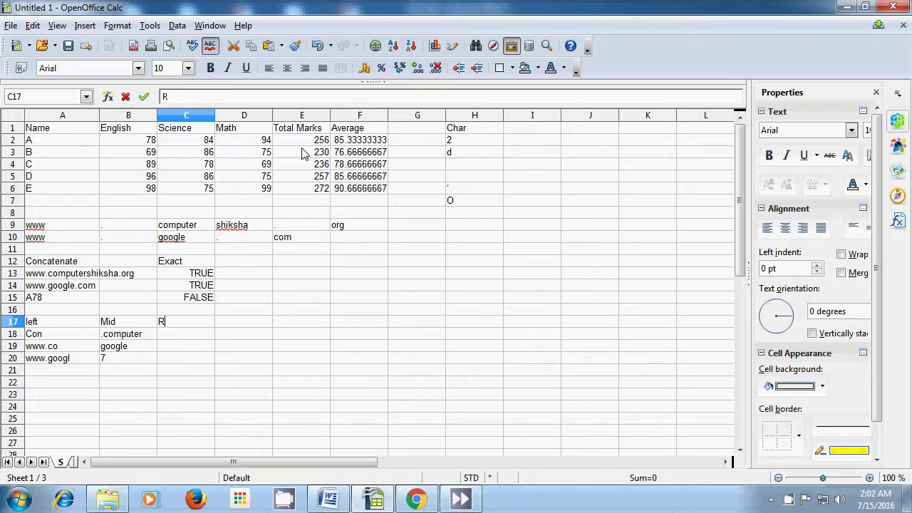
text(ight)
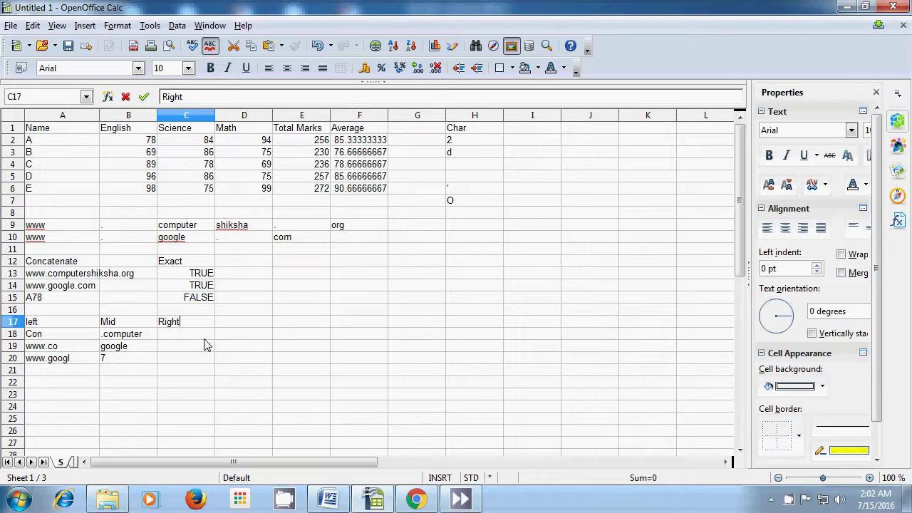
- Enter a RIGHT formula in cell C18 that extracts the last 4 characters of A12
click(181, 337)
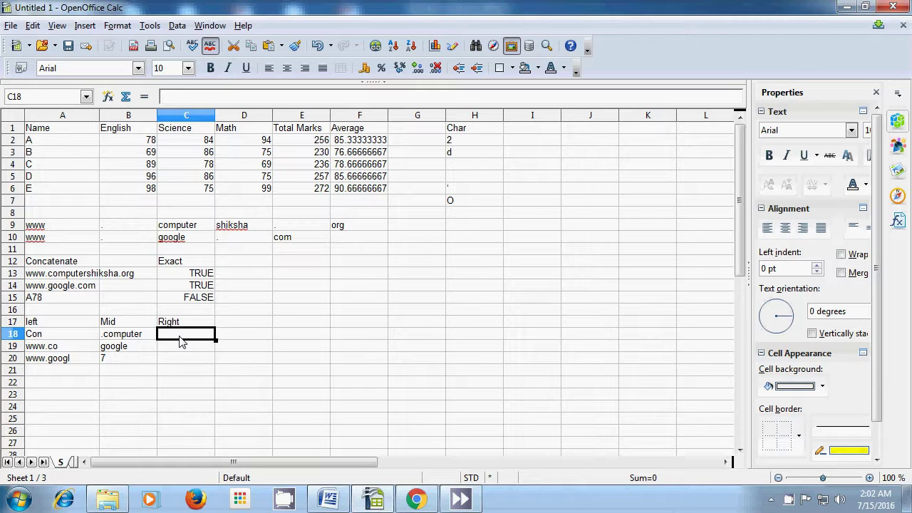
text(=)
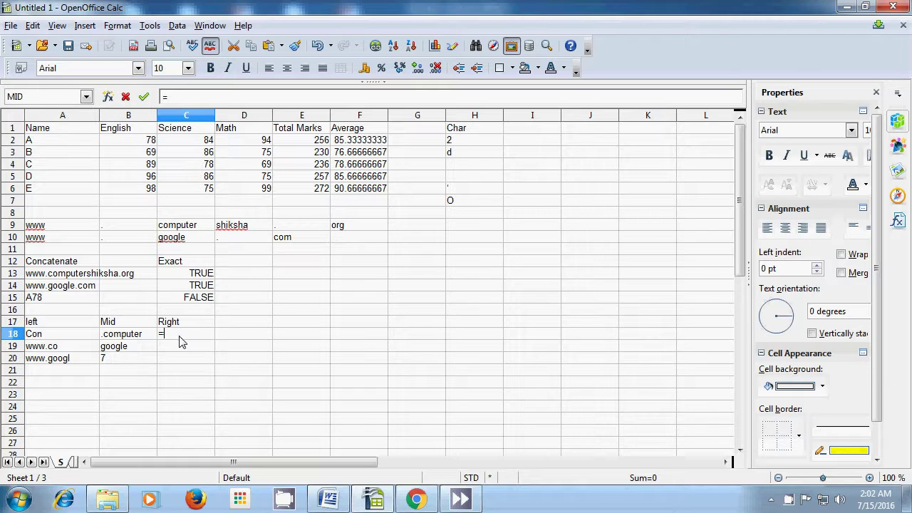
text(right)
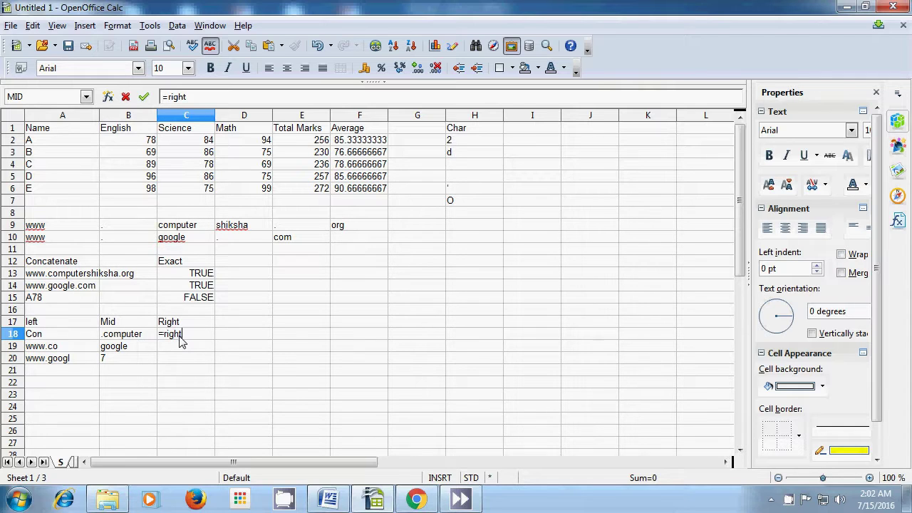
text(()
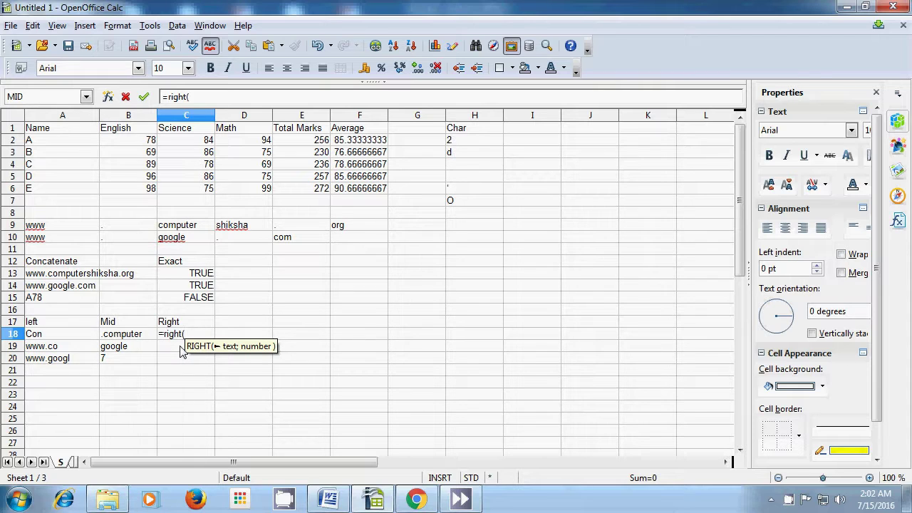
click(62, 264)
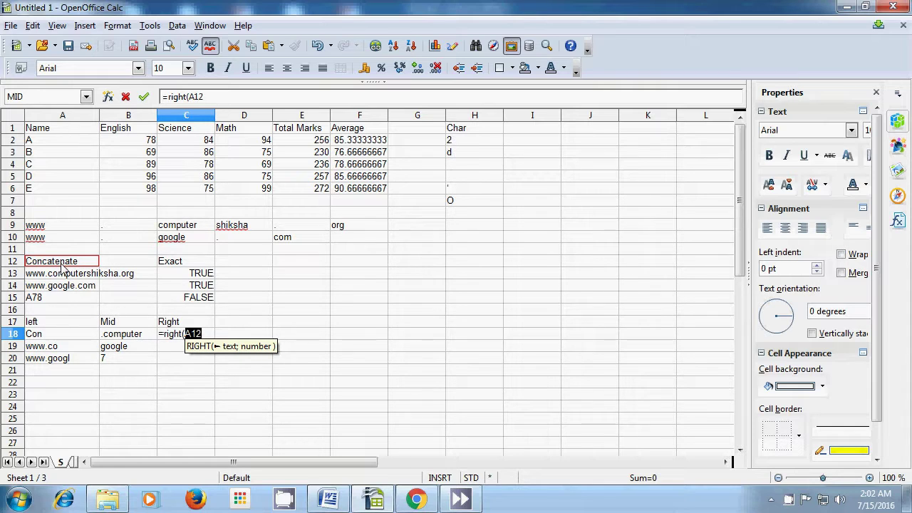
text(;)
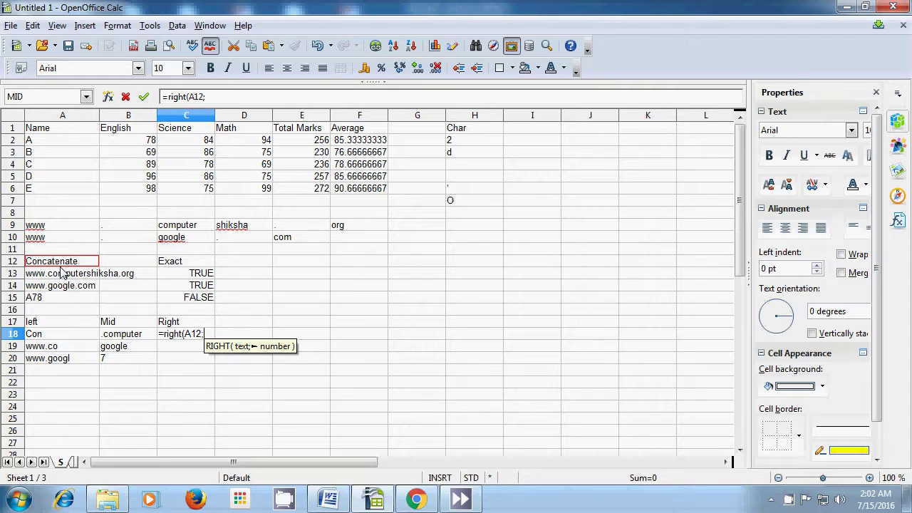
text(4)
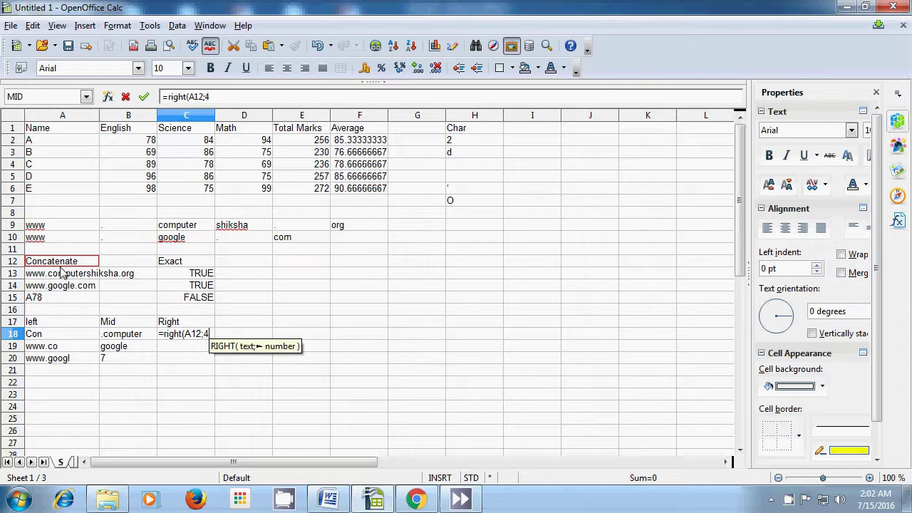
text())
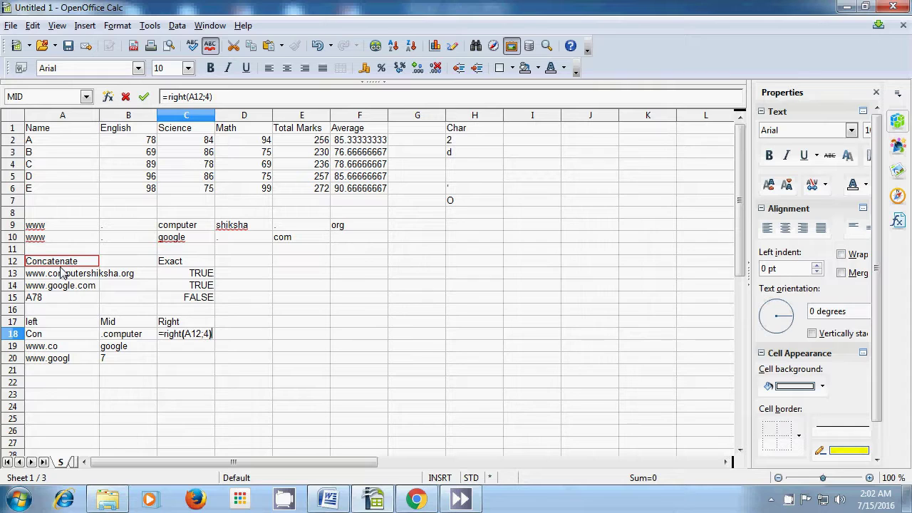
key(Return)
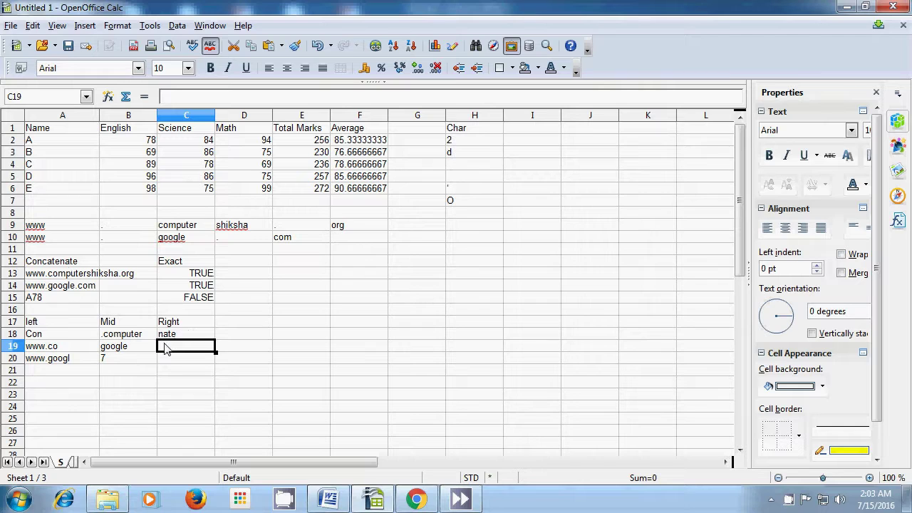
- Enter a RIGHT formula in cell C19 that extracts the last 3 characters of B13
text(=)
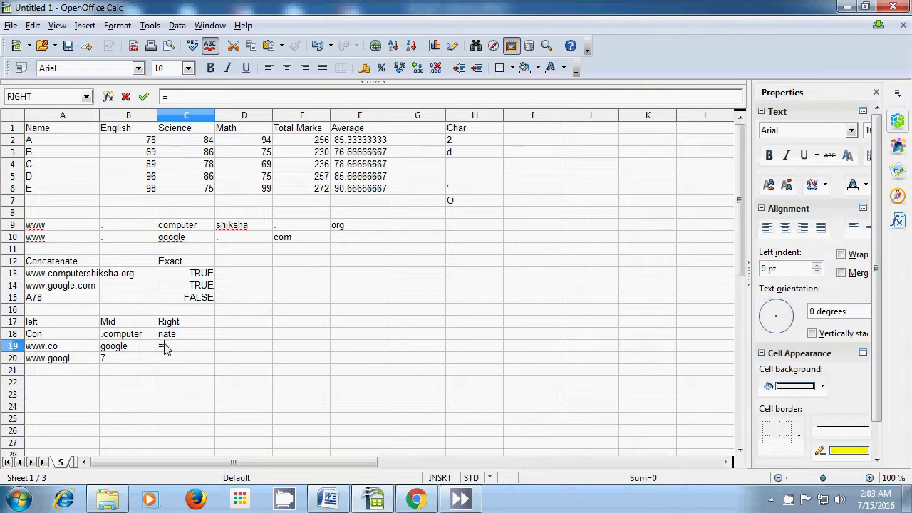
text(rigt)
text(ht)
text(()
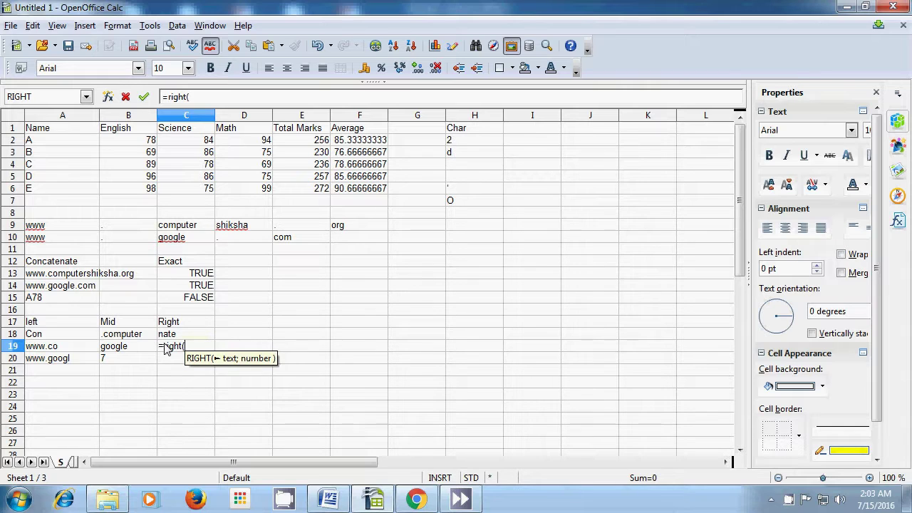
click(130, 277)
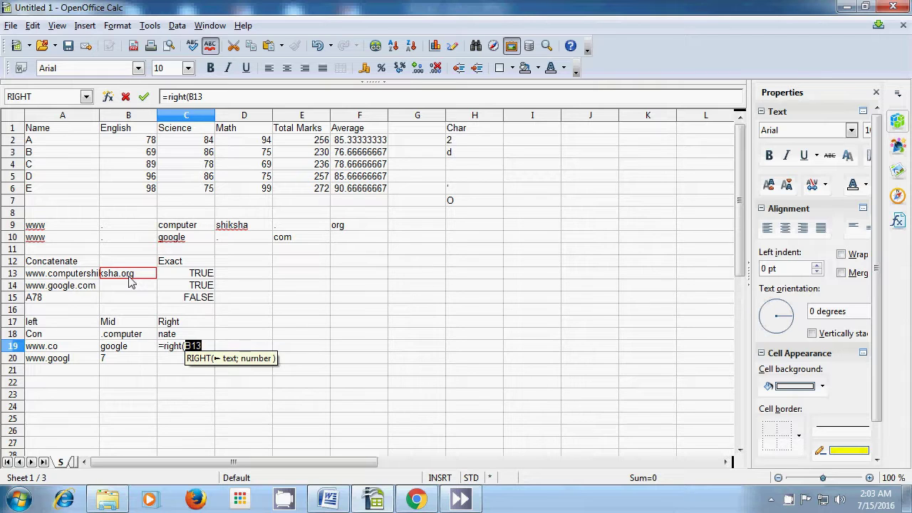
text(;)
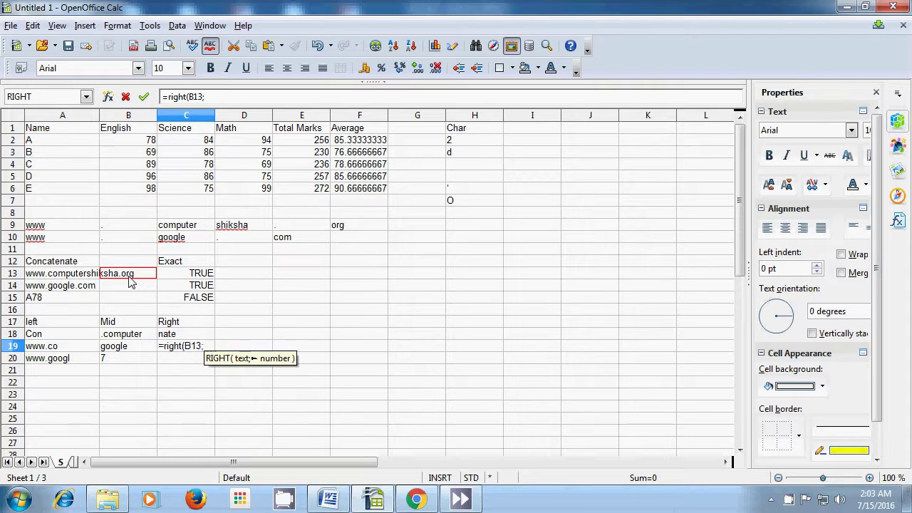
text(3)
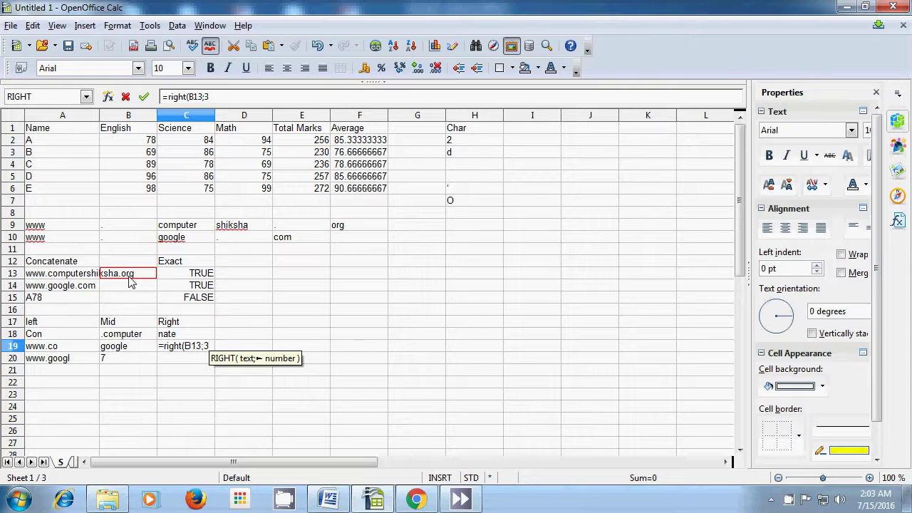
text())
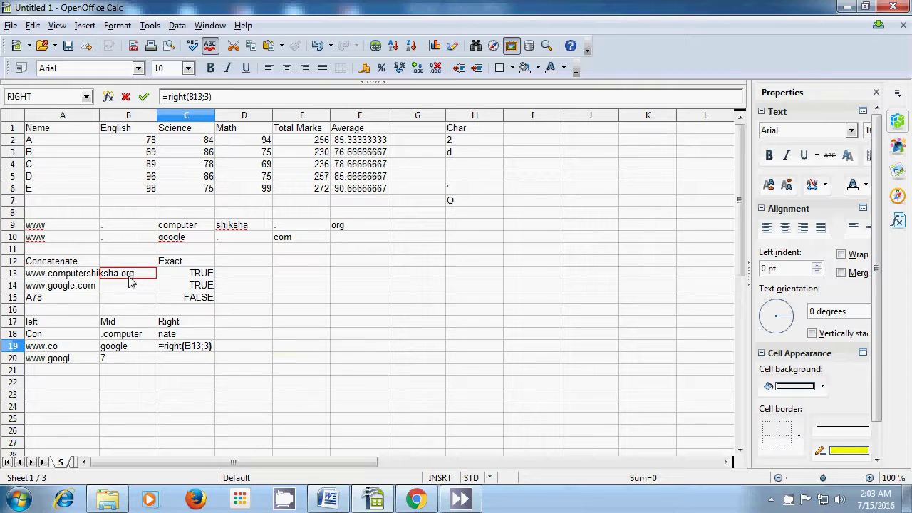
key(Return)
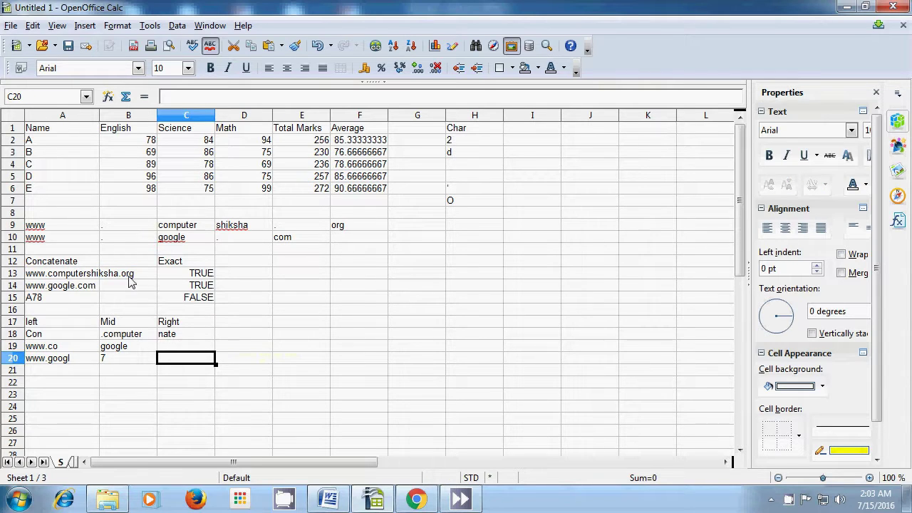
- Replace the formula in cell C19 with a RIGHT formula that extracts the last 3 characters of A13
click(179, 351)
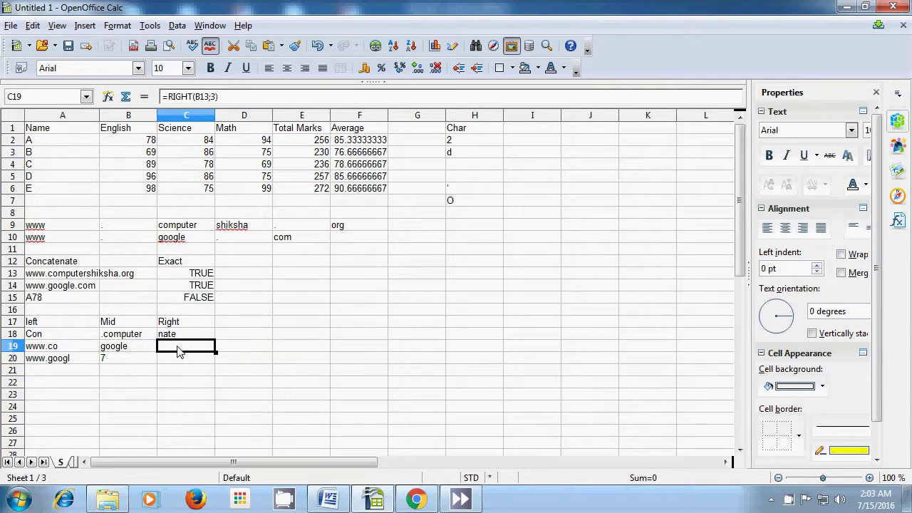
key(BackSpace)
click(78, 280)
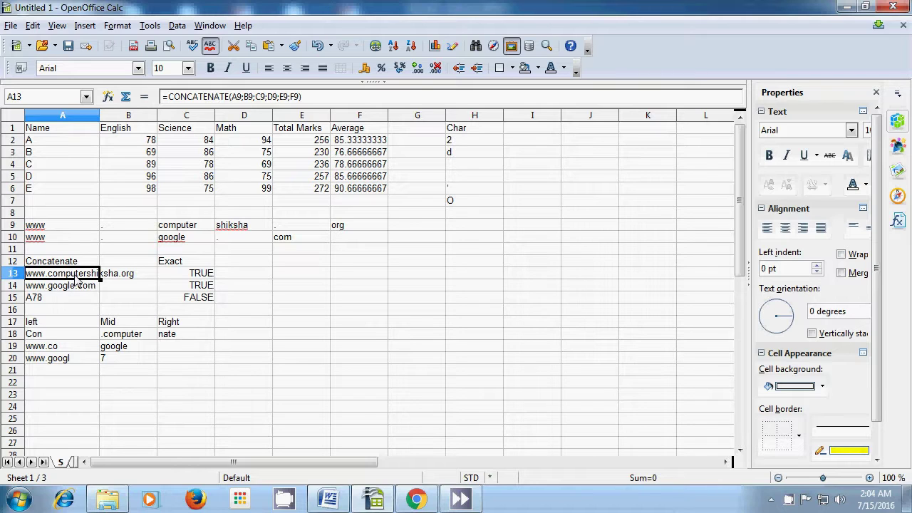
click(164, 347)
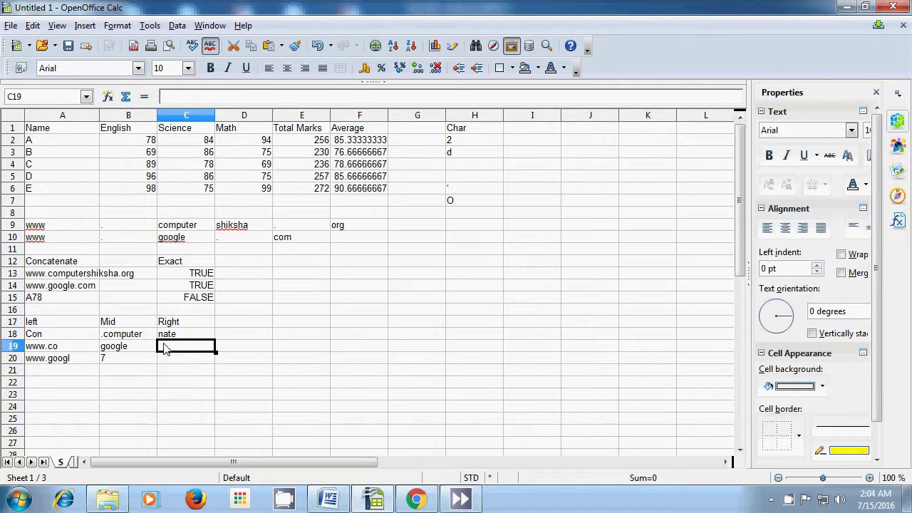
text(=)
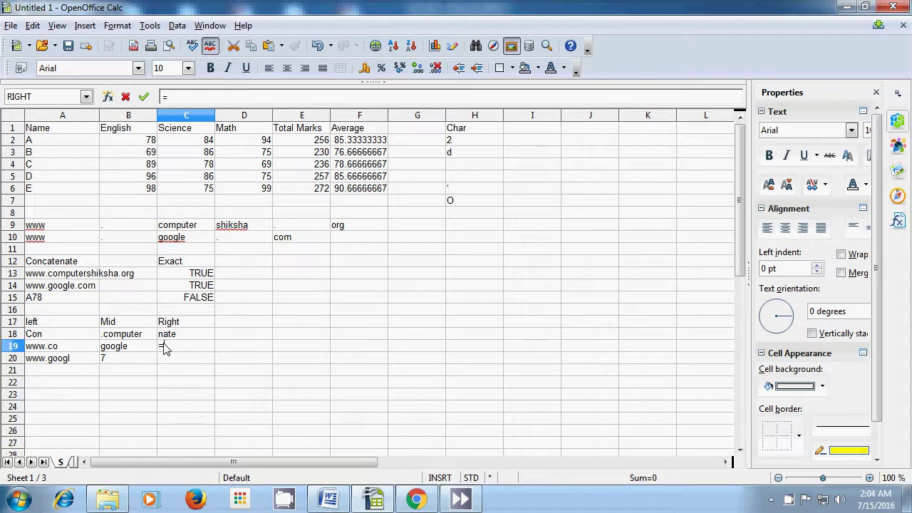
text(r)
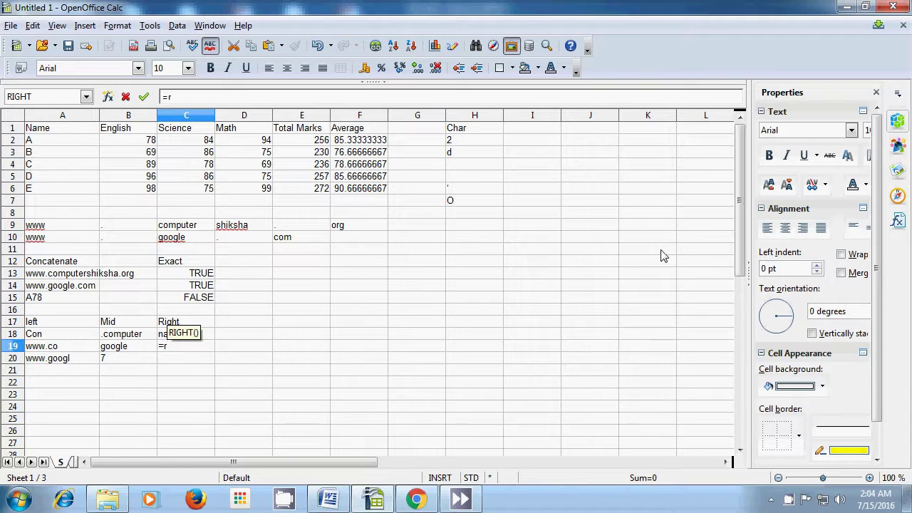
text(ight)
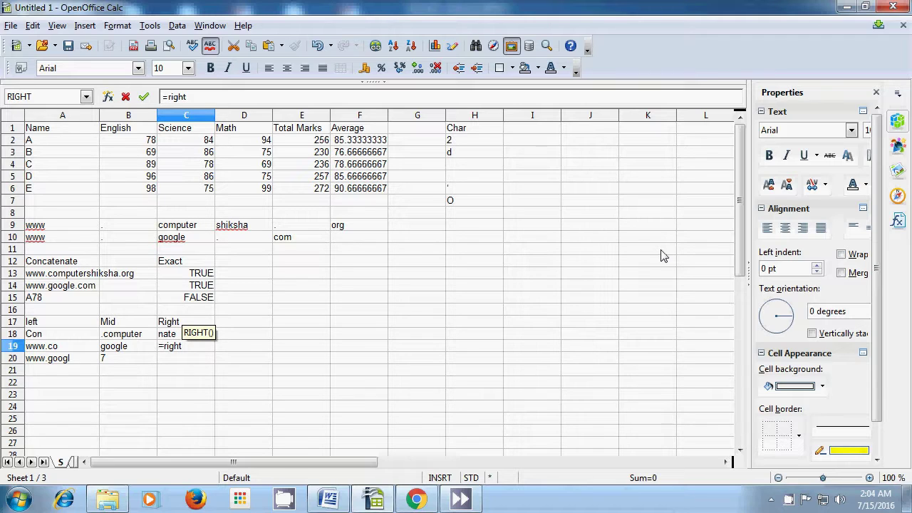
text(()
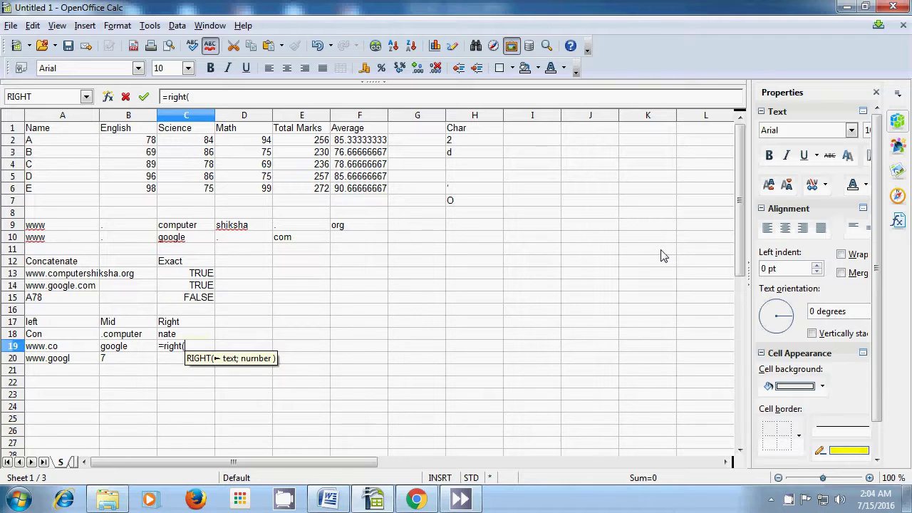
click(59, 278)
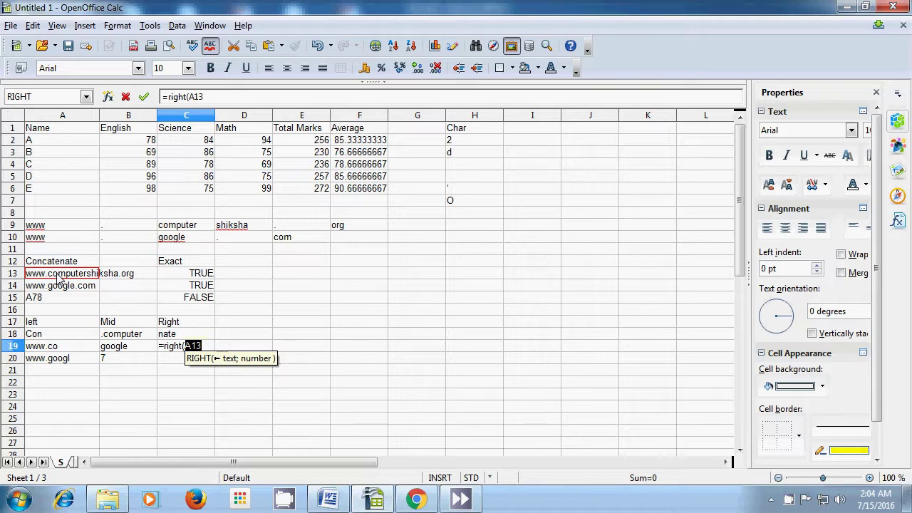
text(;)
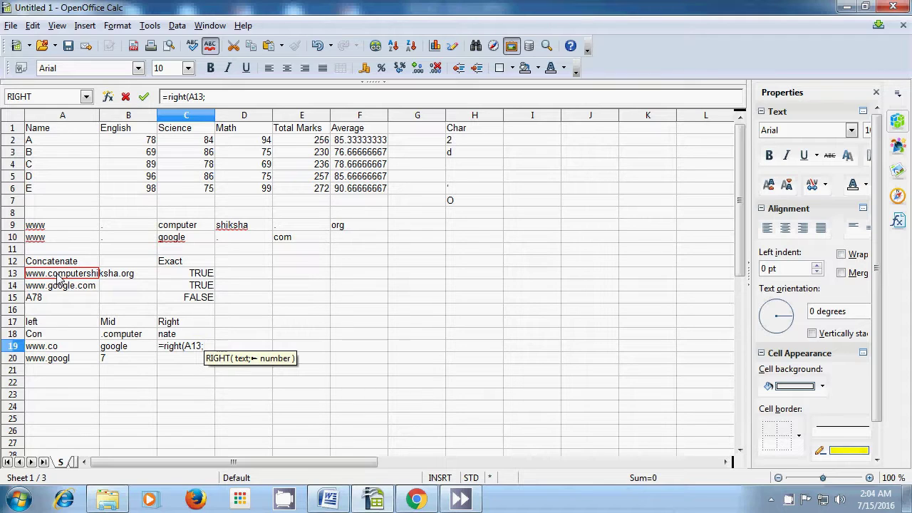
text(3)
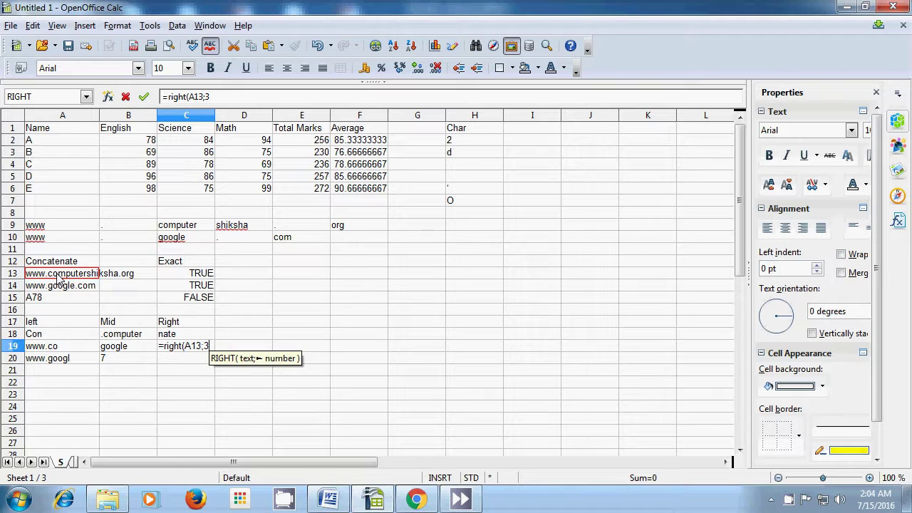
text())
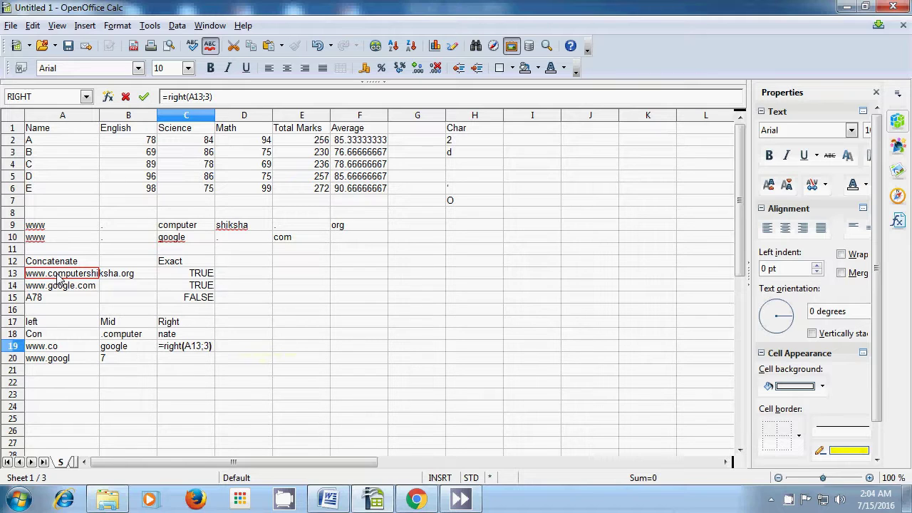
key(Return)
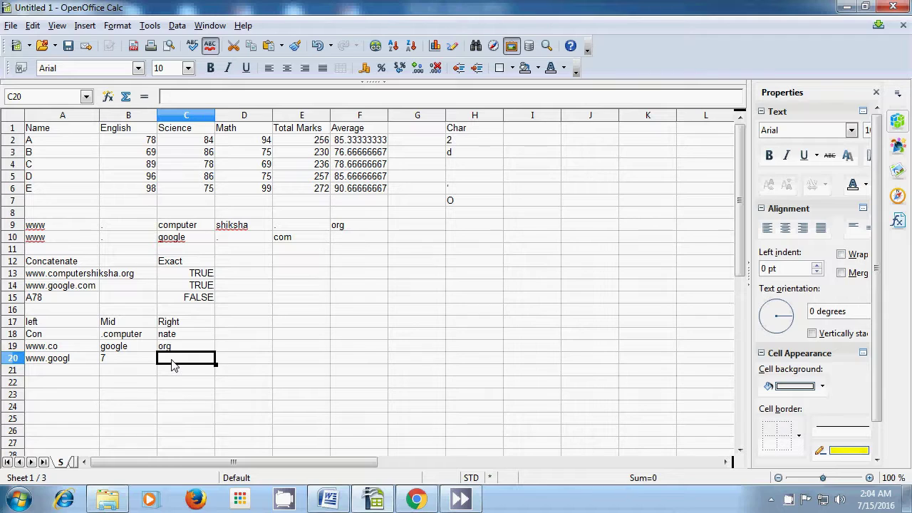
- Enter a RIGHT formula in cell C20 that extracts the last 10 characters of A14
text(=)
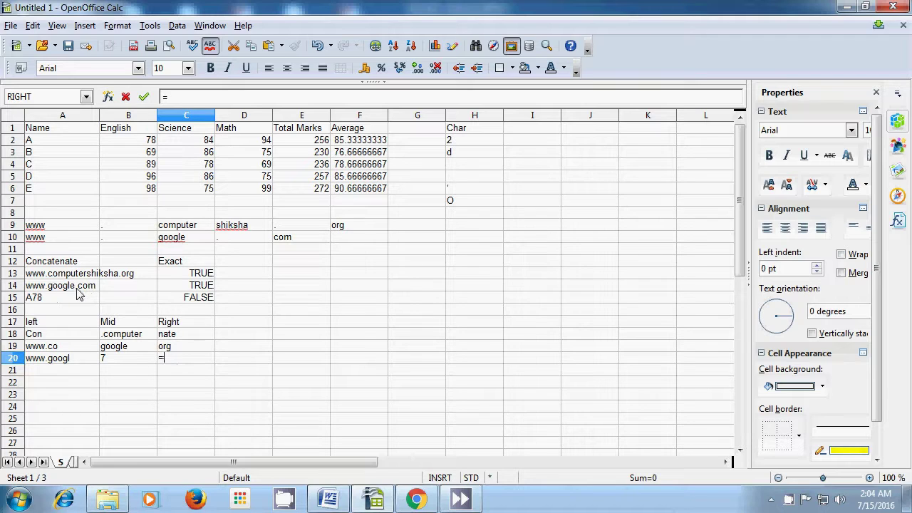
text(rig)
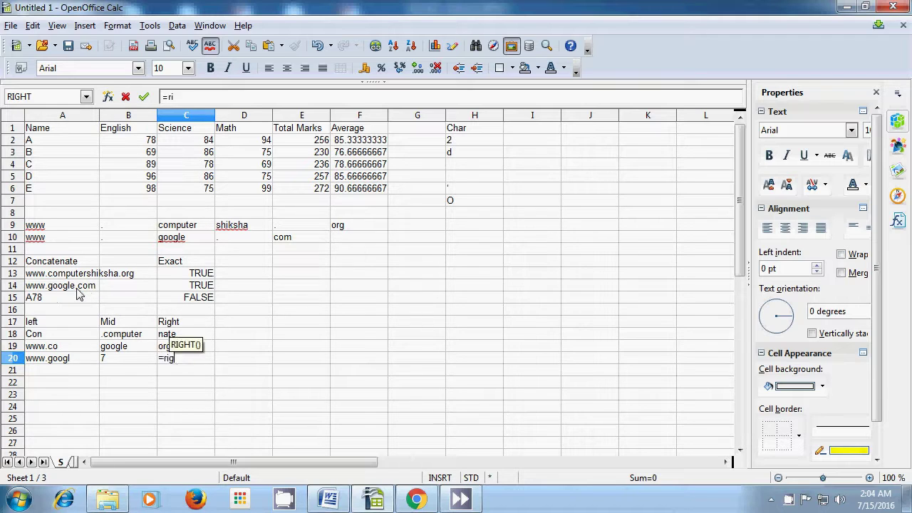
text(ht()
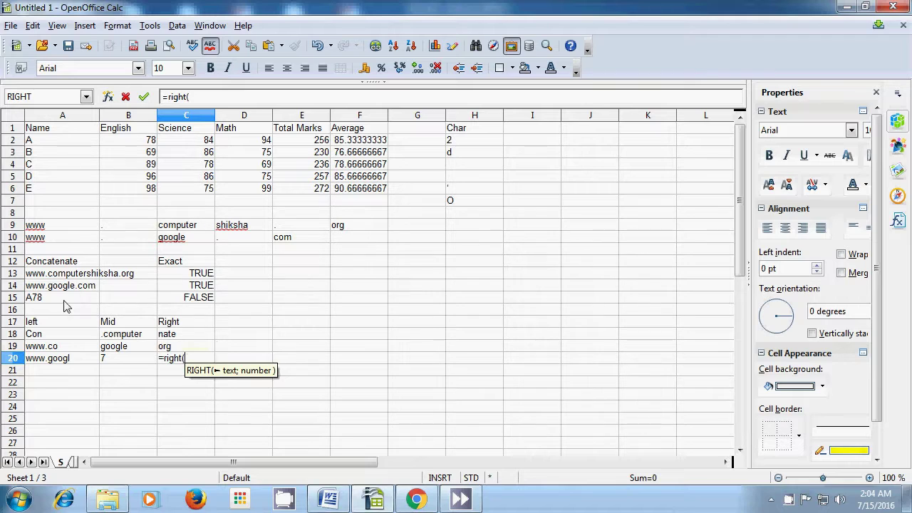
click(62, 286)
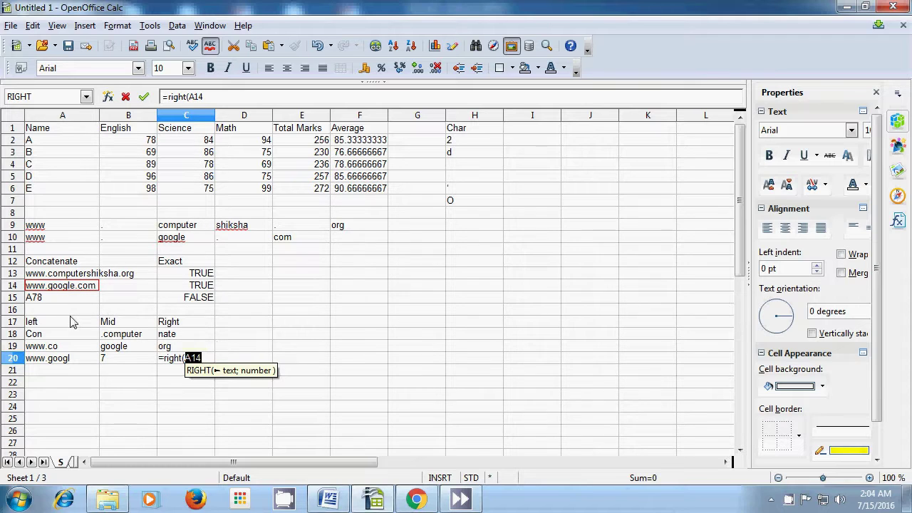
text(;10)
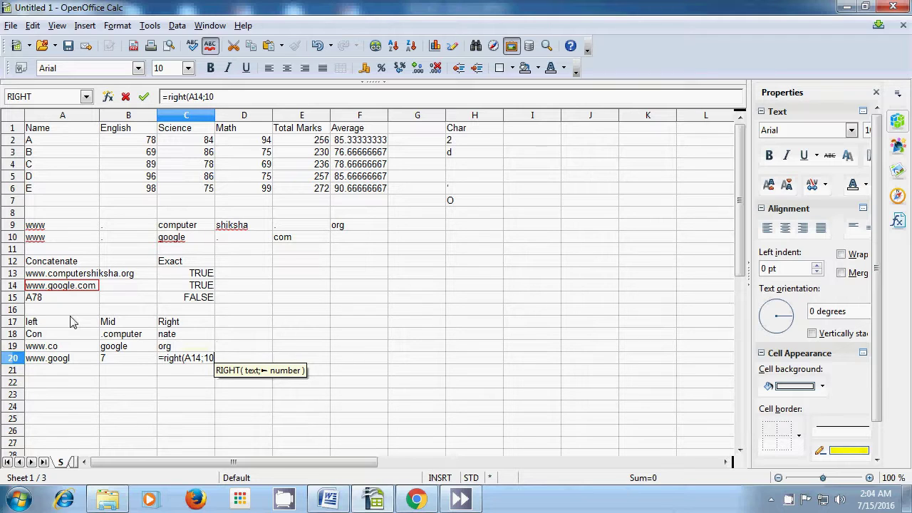
text())
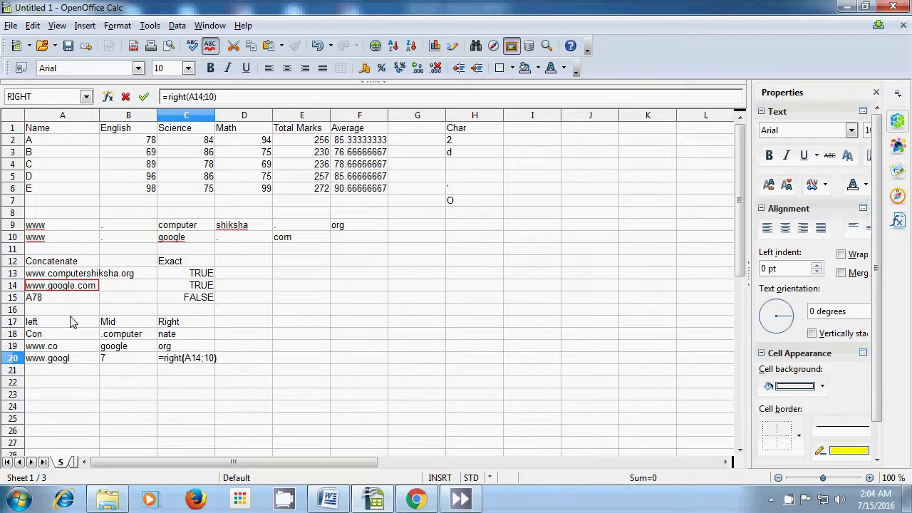
key(Return)
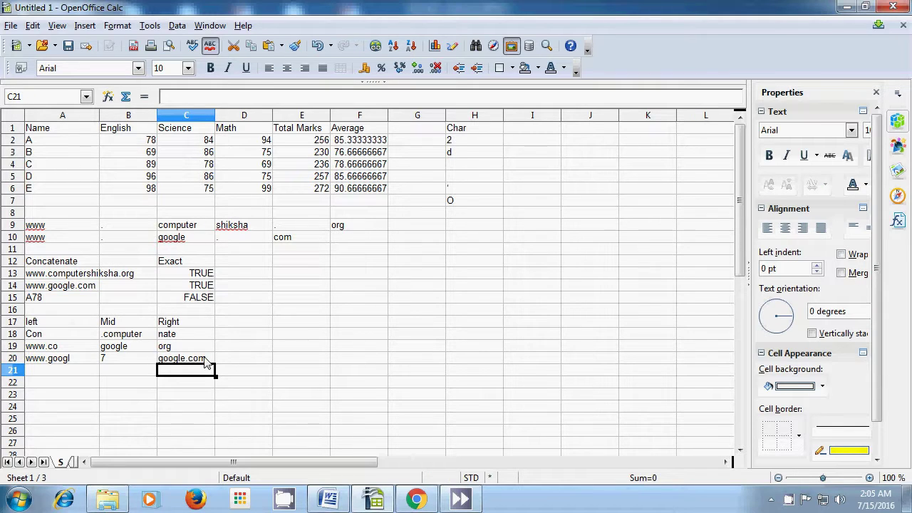
click(268, 328)
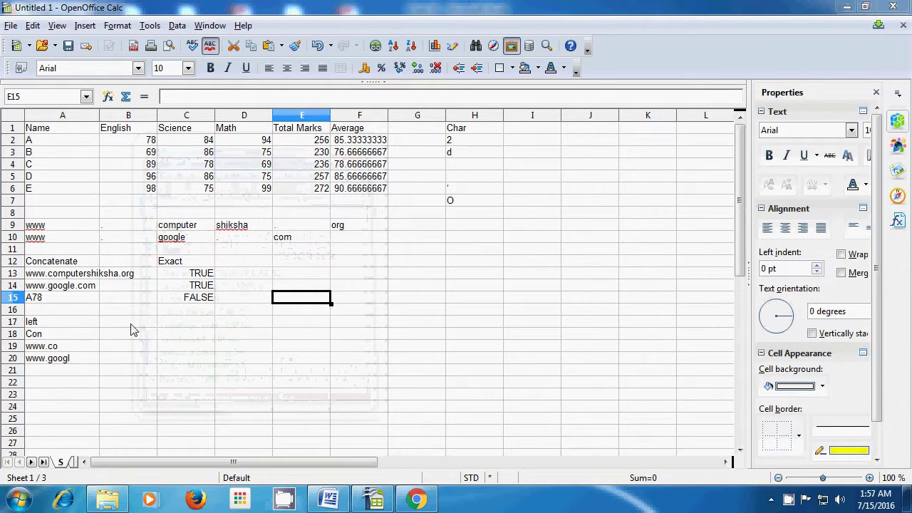
- Enter the heading Mid in cell B17, beside the left heading
click(131, 325)
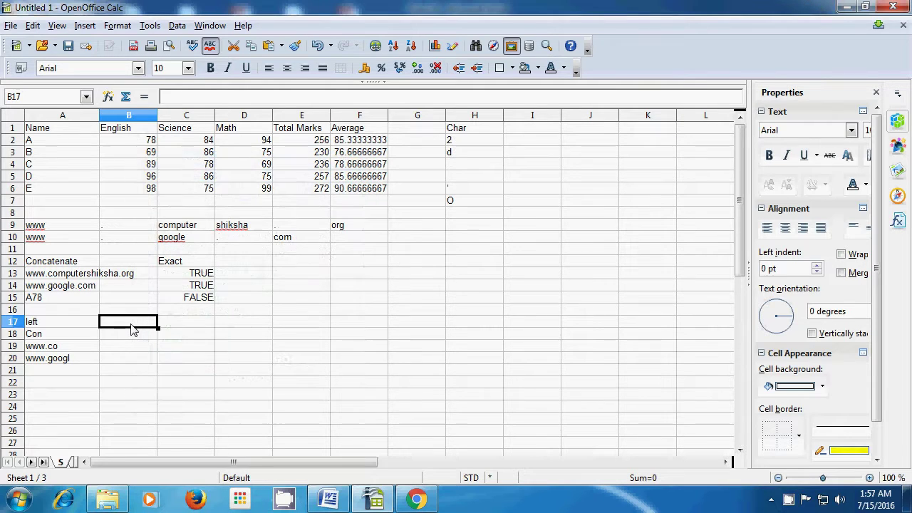
text(Mid)
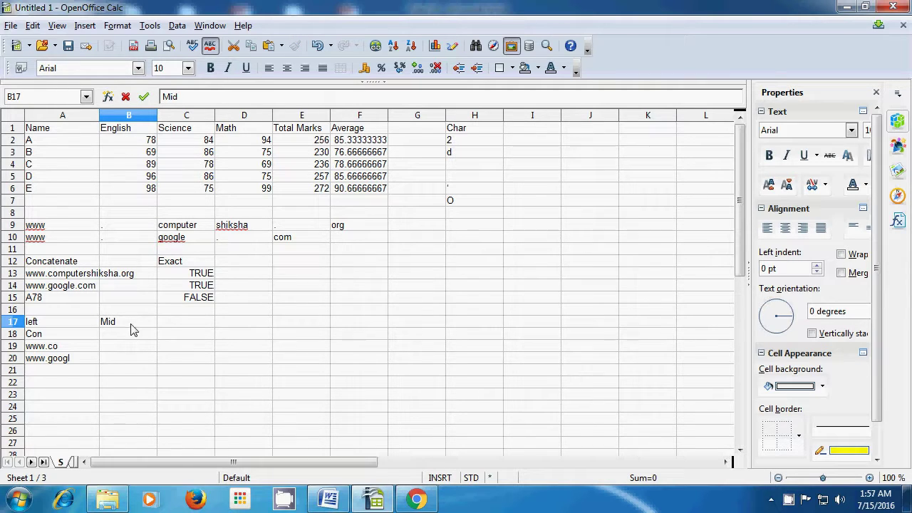
click(131, 338)
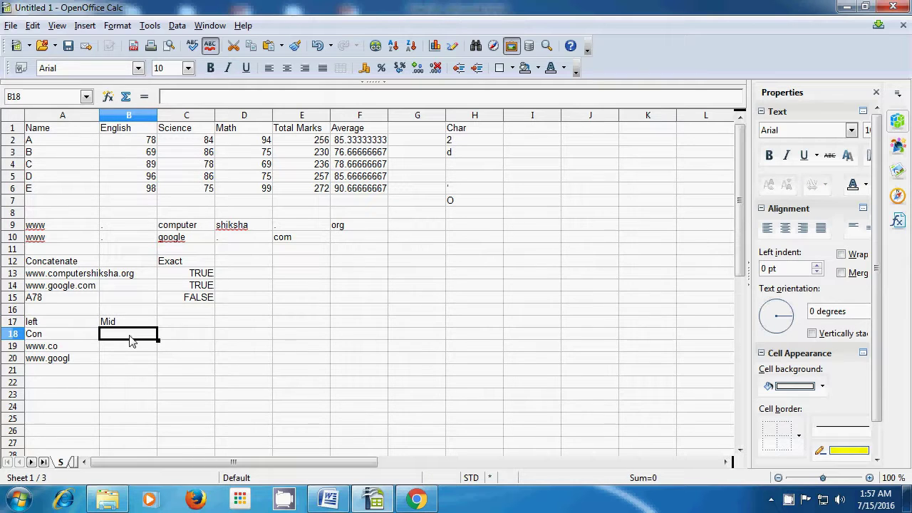
- Enter a MID formula in cell B18 that extracts 9 characters of A13, starting at position 4
text(=)
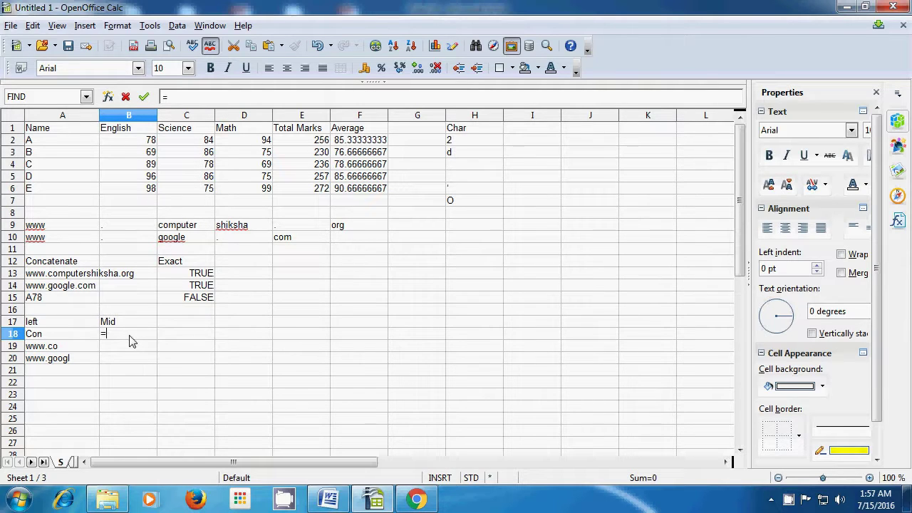
text(mid)
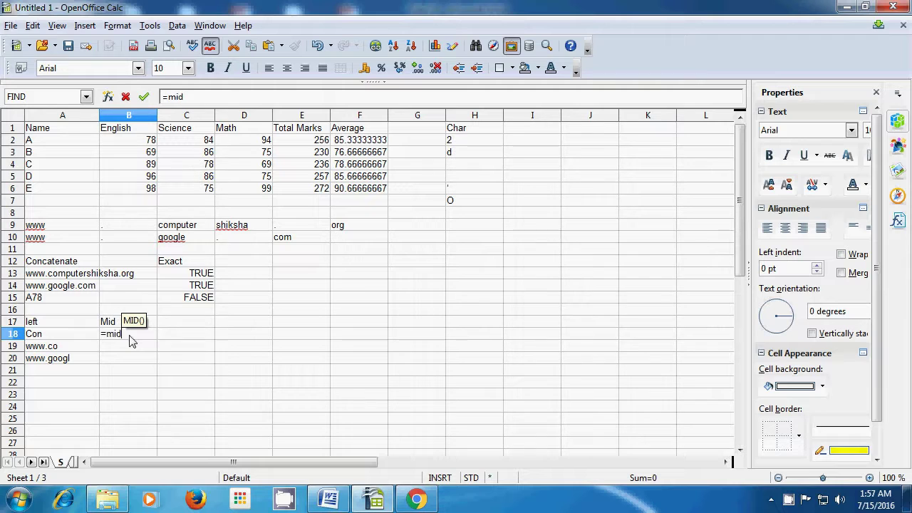
text(()
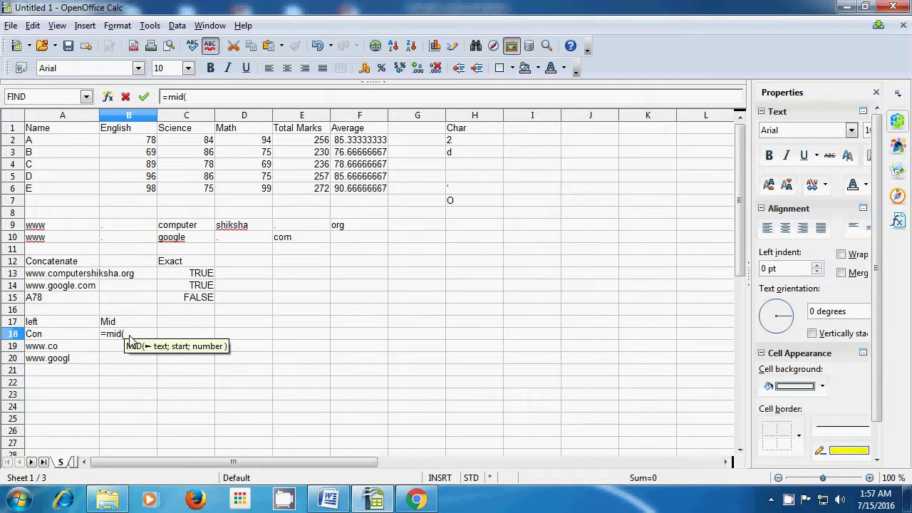
click(69, 278)
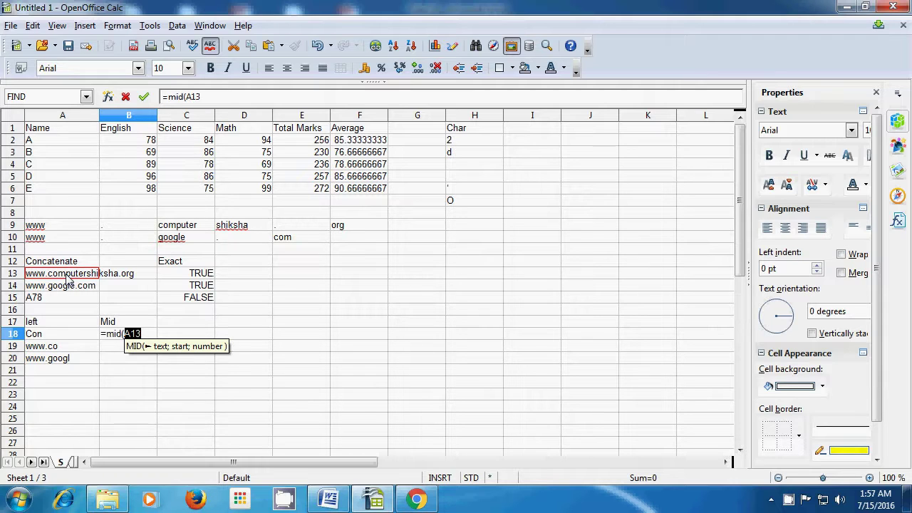
text(;)
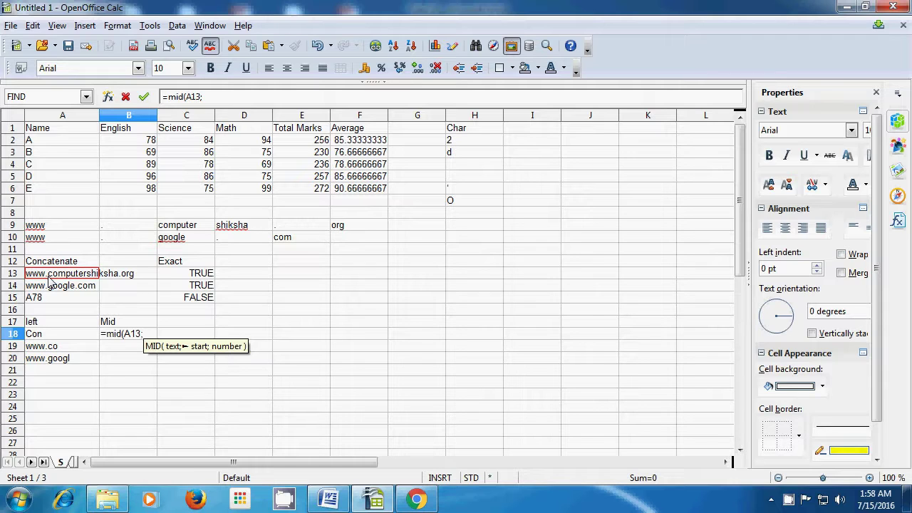
text(4)
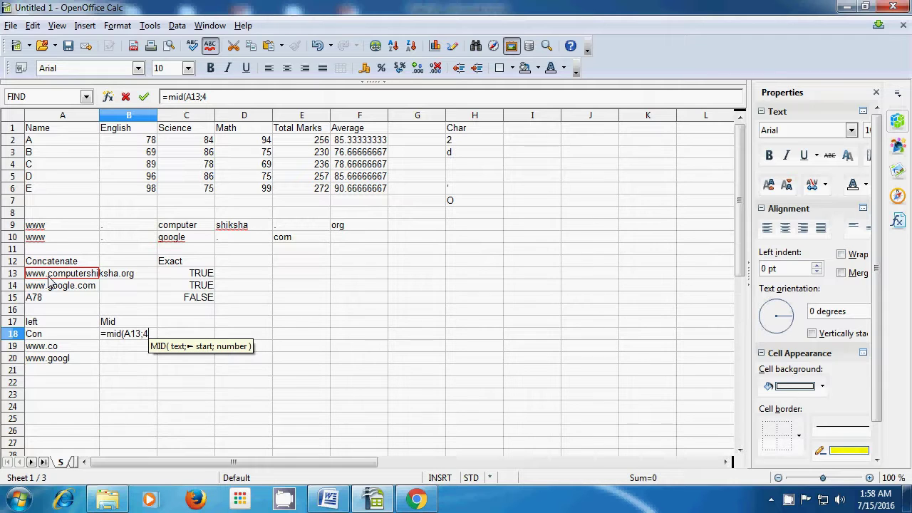
text(;)
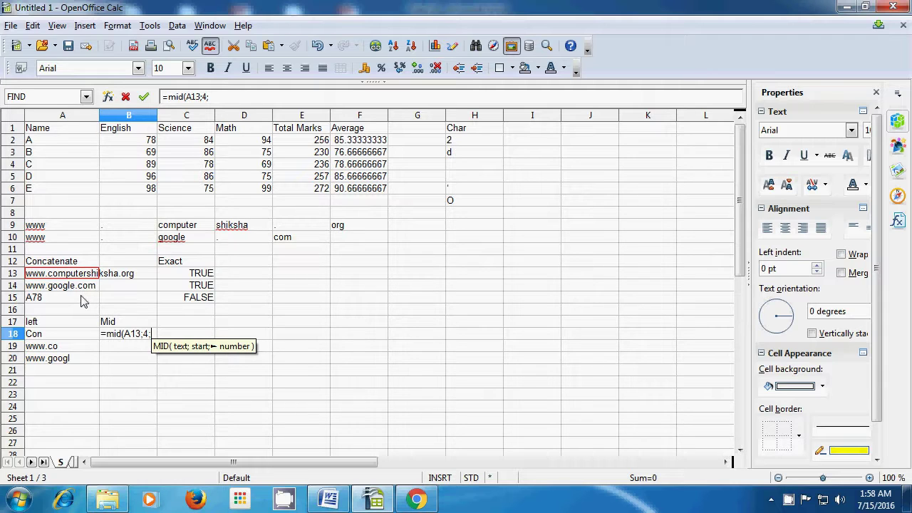
text(9)
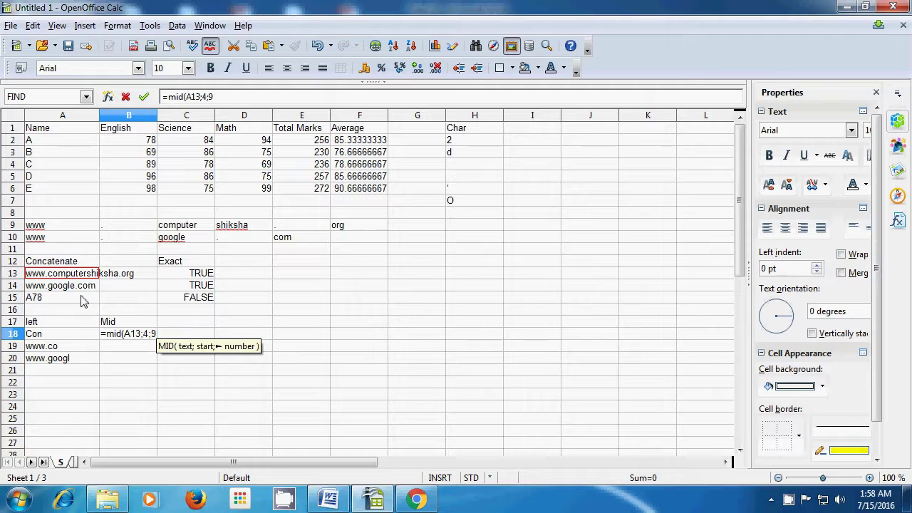
text())
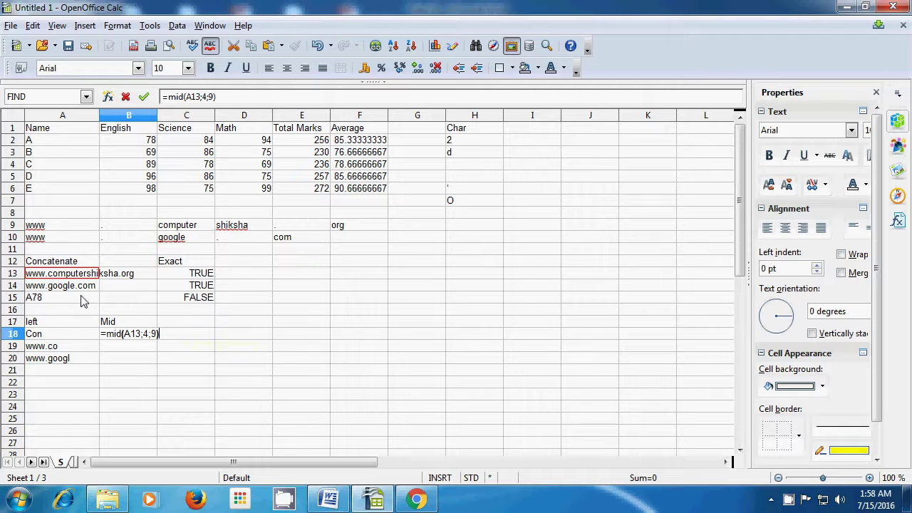
key(Return)
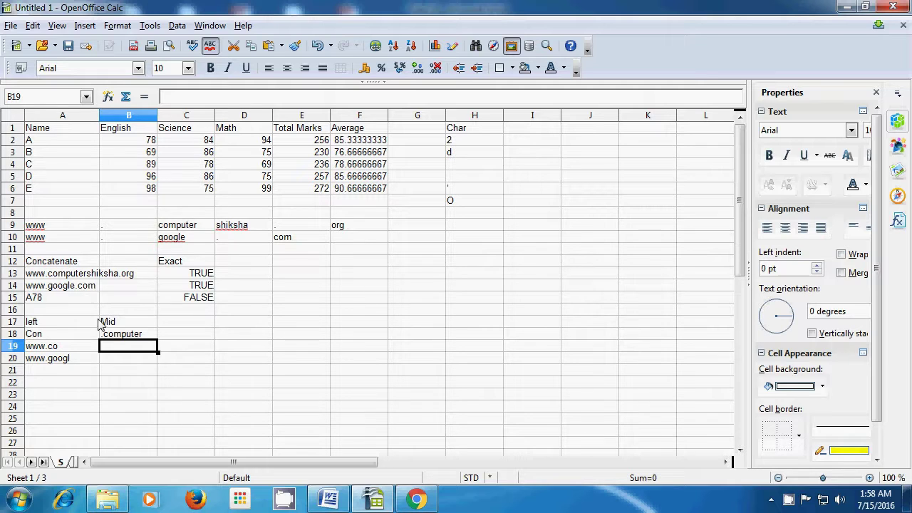
click(114, 338)
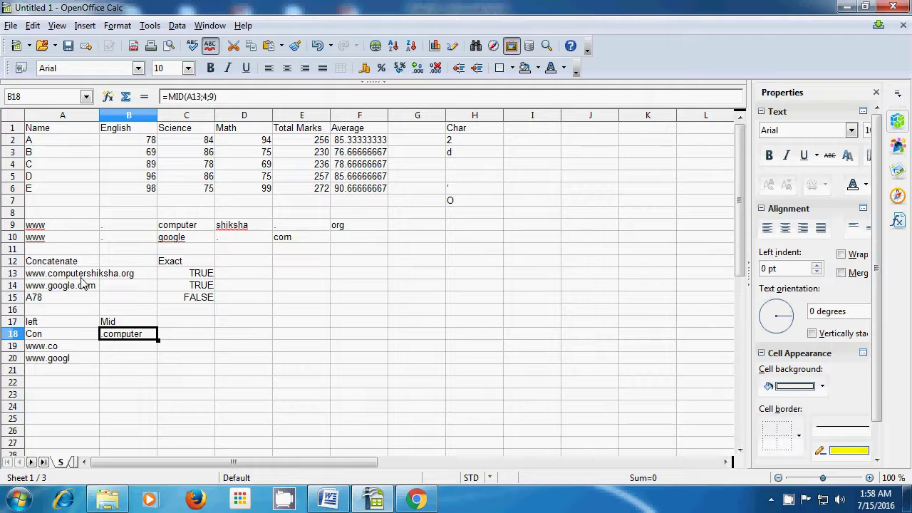
- Enter a MID formula in cell B19 that extracts 6 characters of A14, starting at position 5
click(125, 349)
text(=mid)
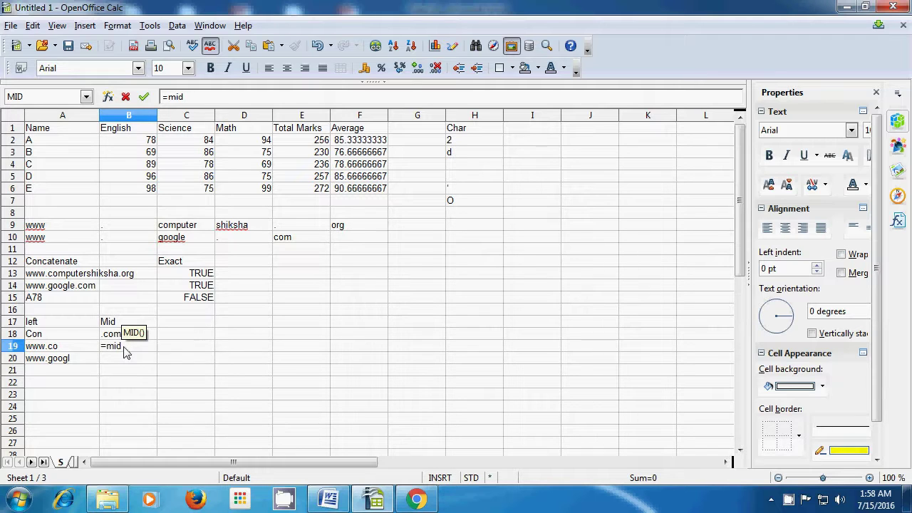
text(()
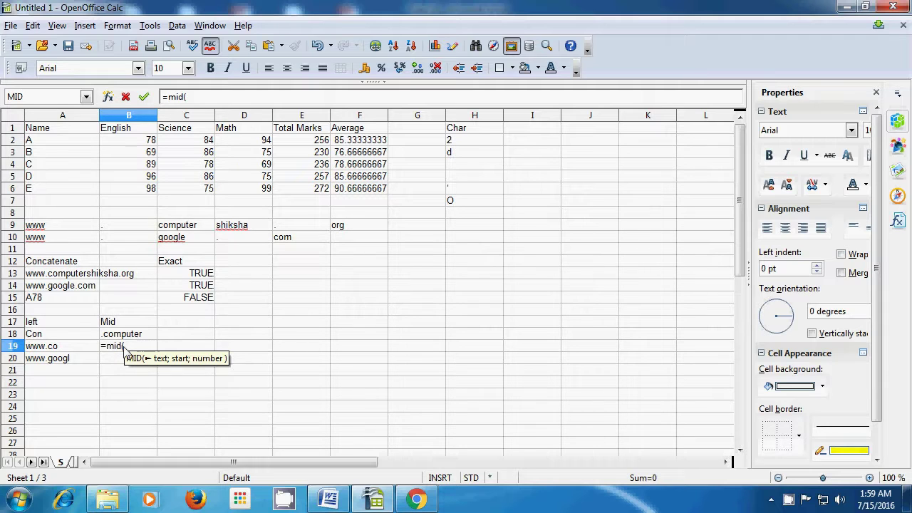
click(64, 292)
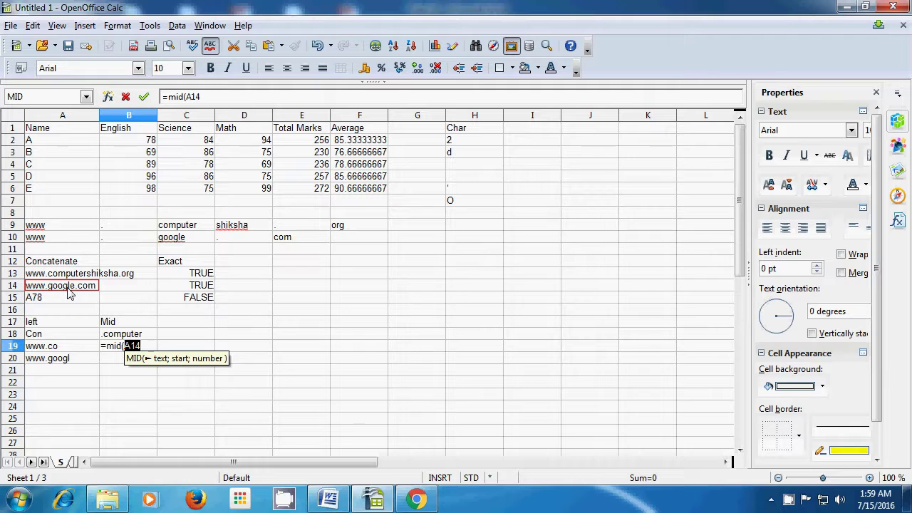
text(;)
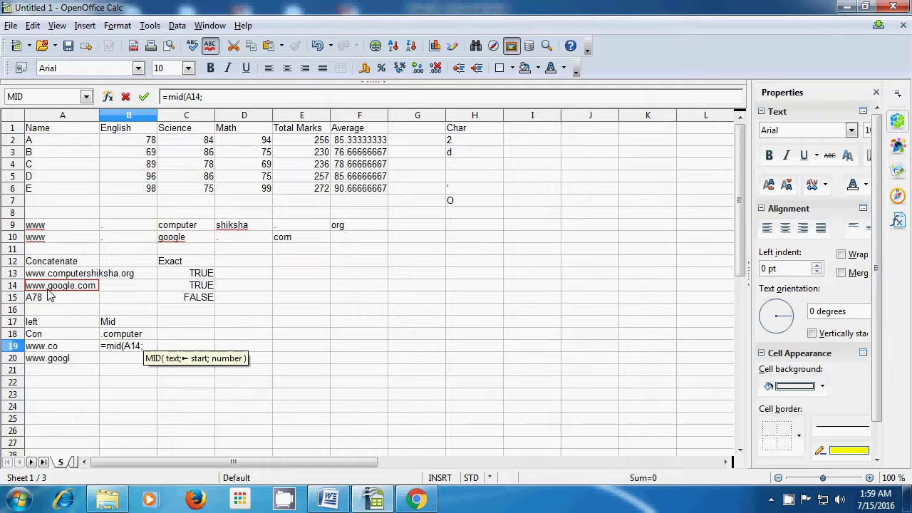
text(4)
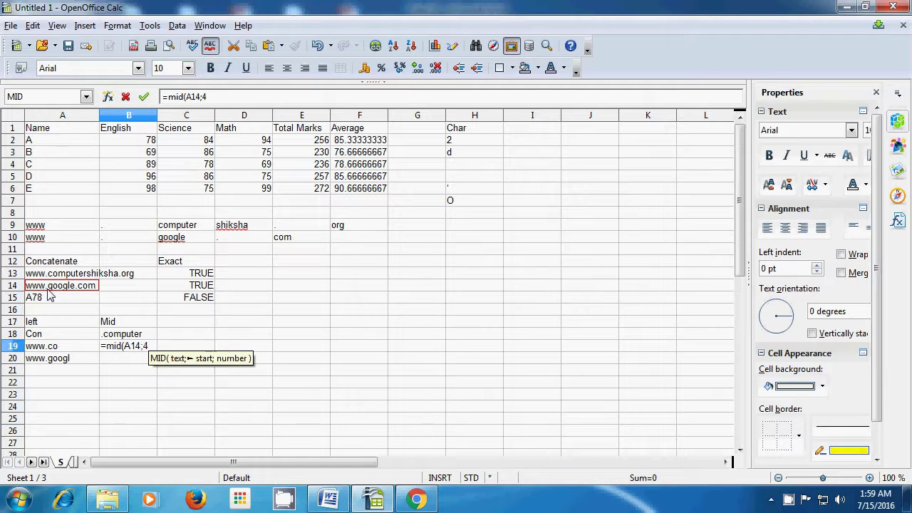
key(BackSpace)
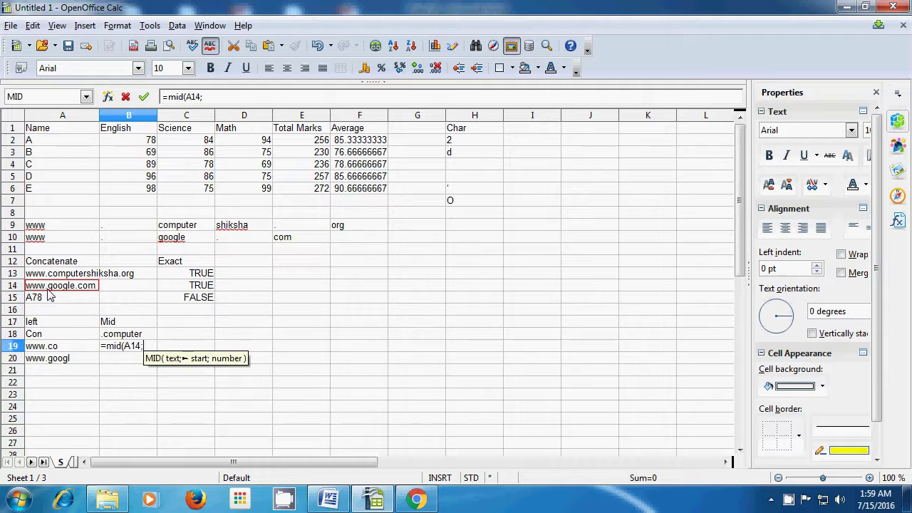
text(5)
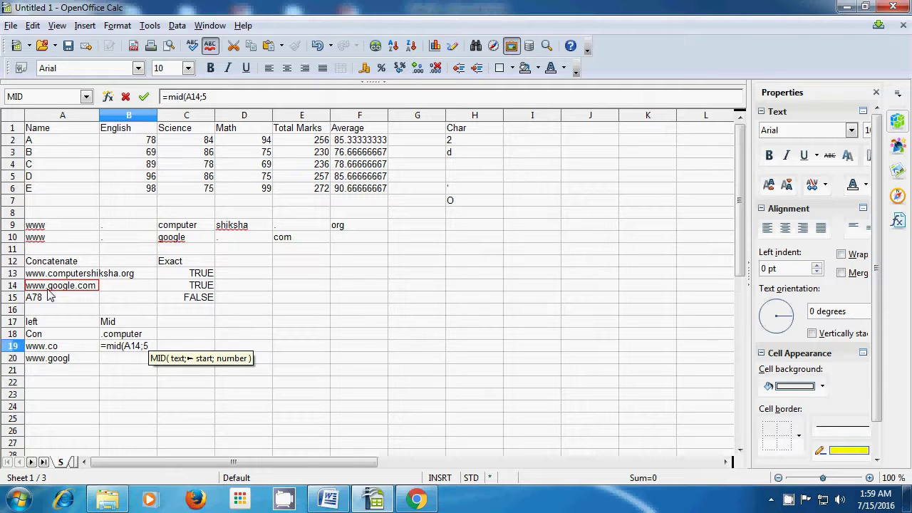
text(;)
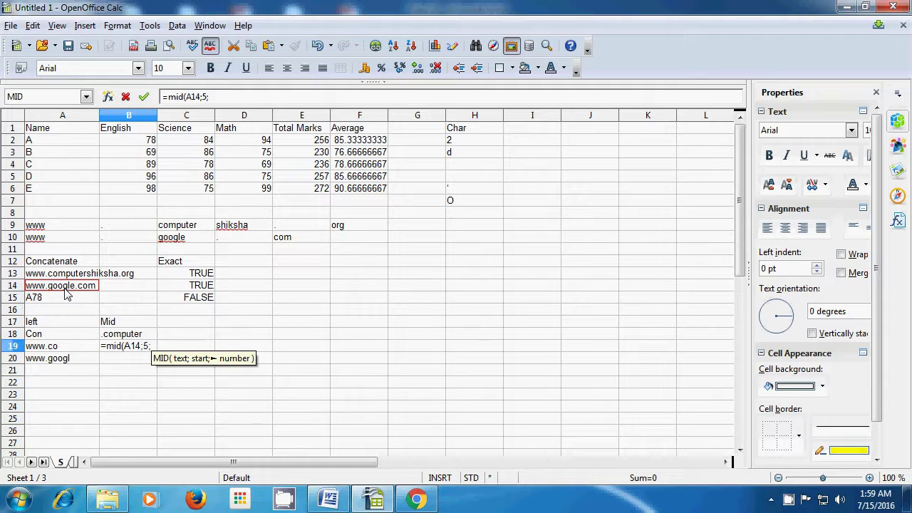
text(6)
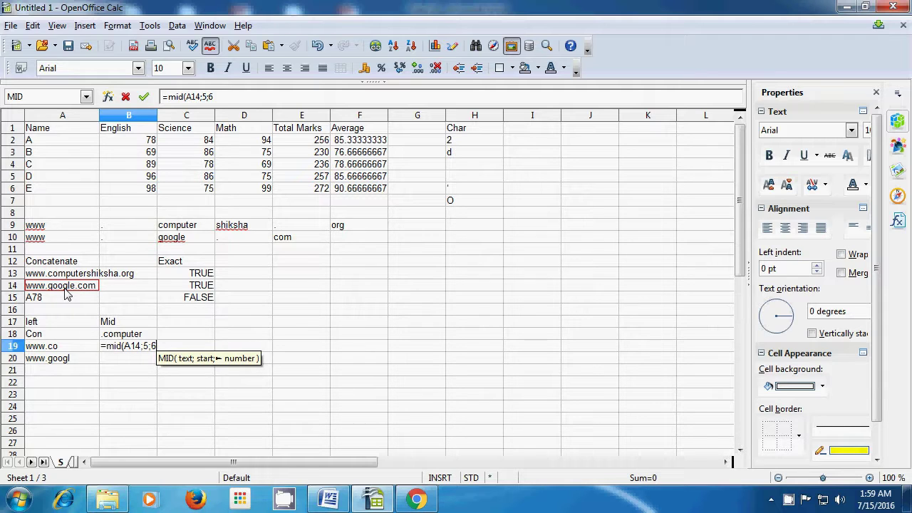
text())
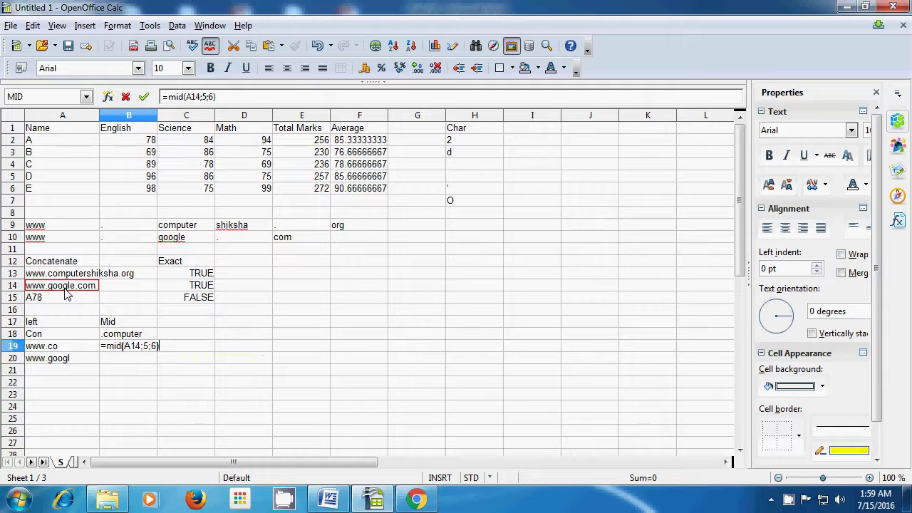
key(Return)
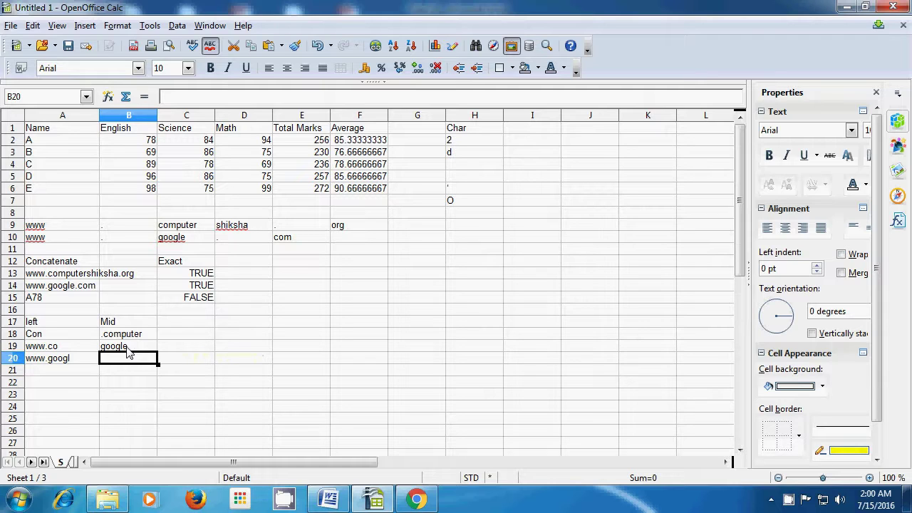
- Enter a MID formula in cell B20 that extracts 1 character of A15, starting at position 2
text(=)
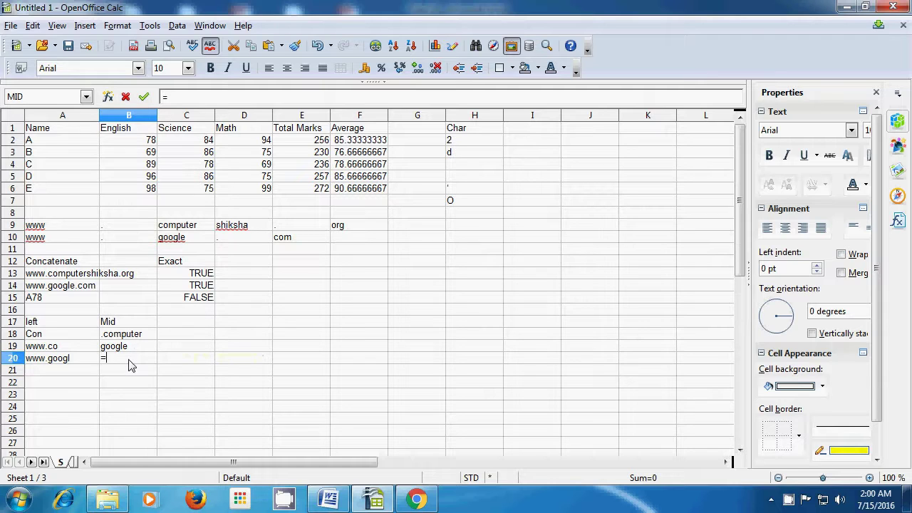
text(mid)
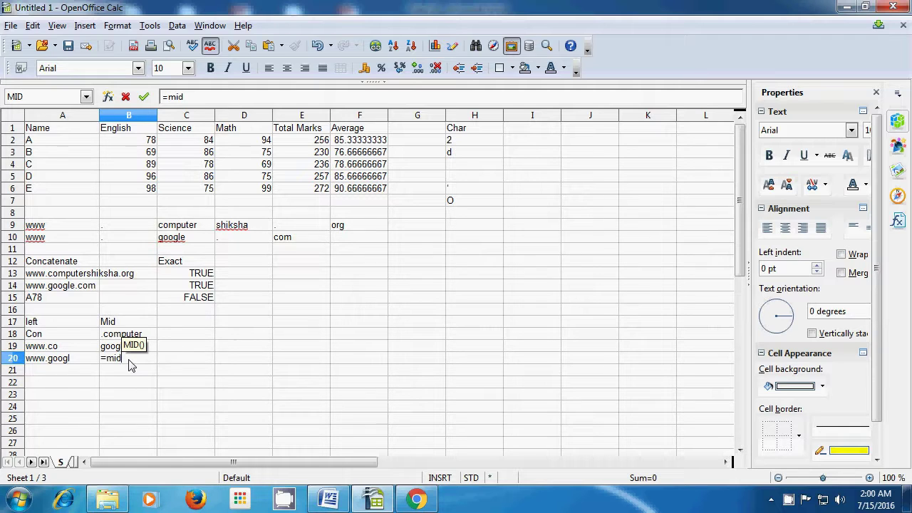
text(()
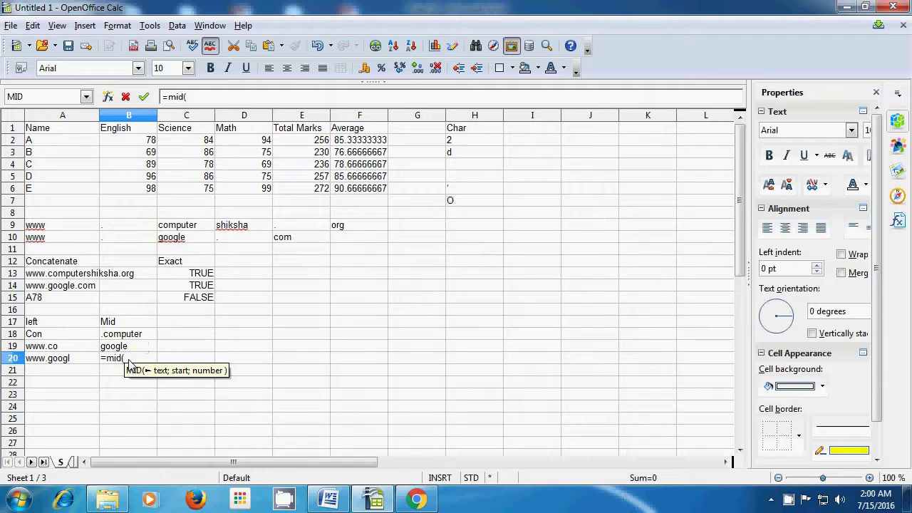
click(57, 304)
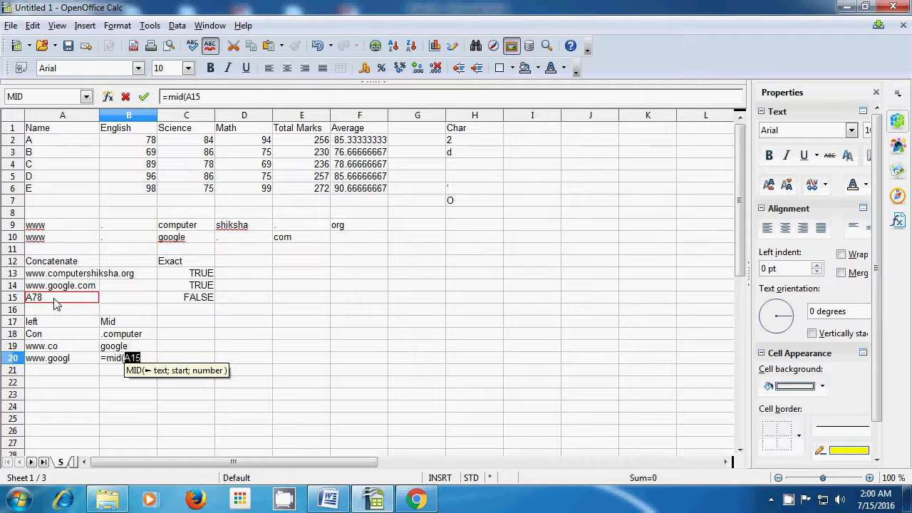
text(;)
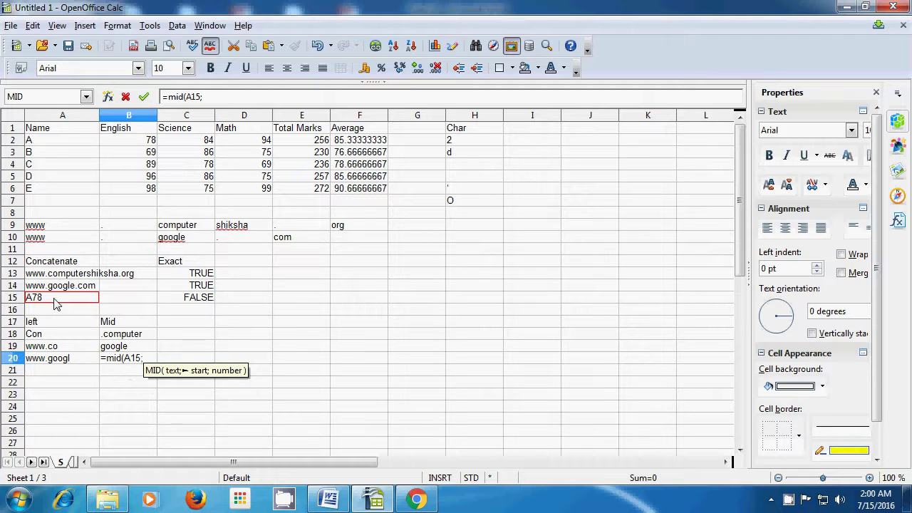
text(2)
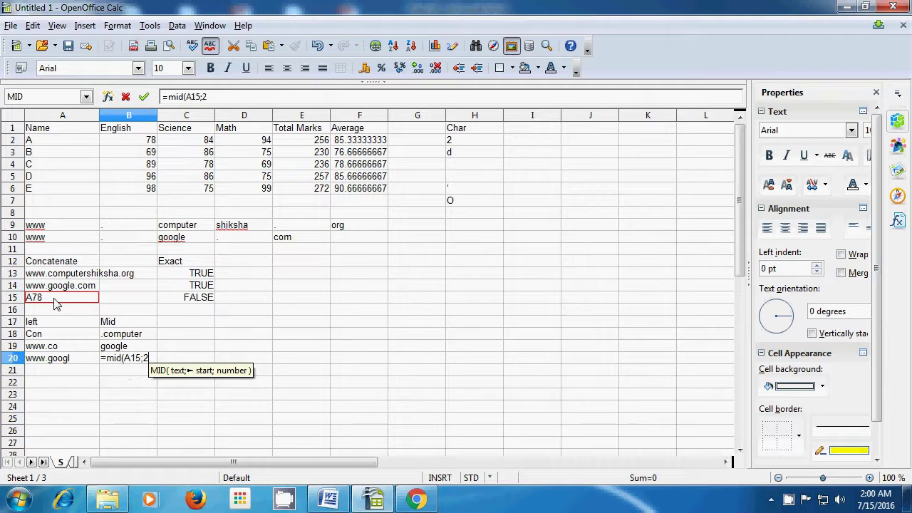
text(;1)
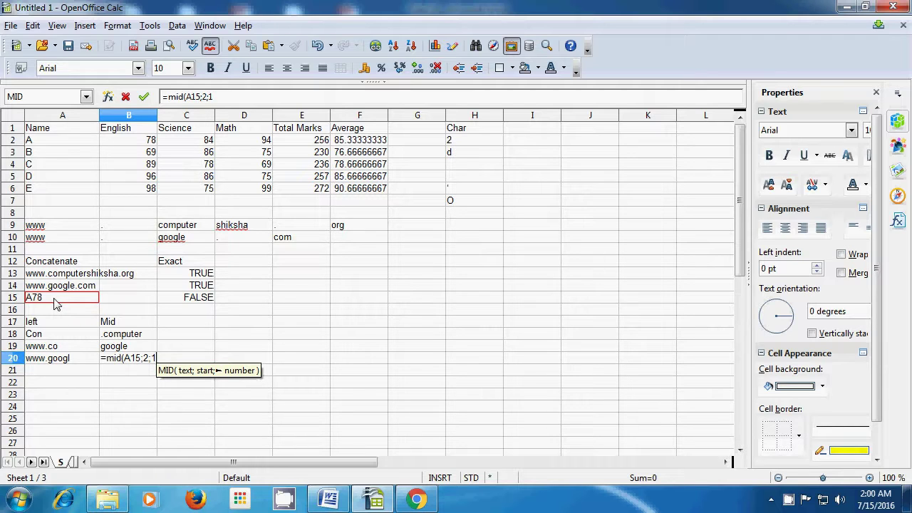
text())
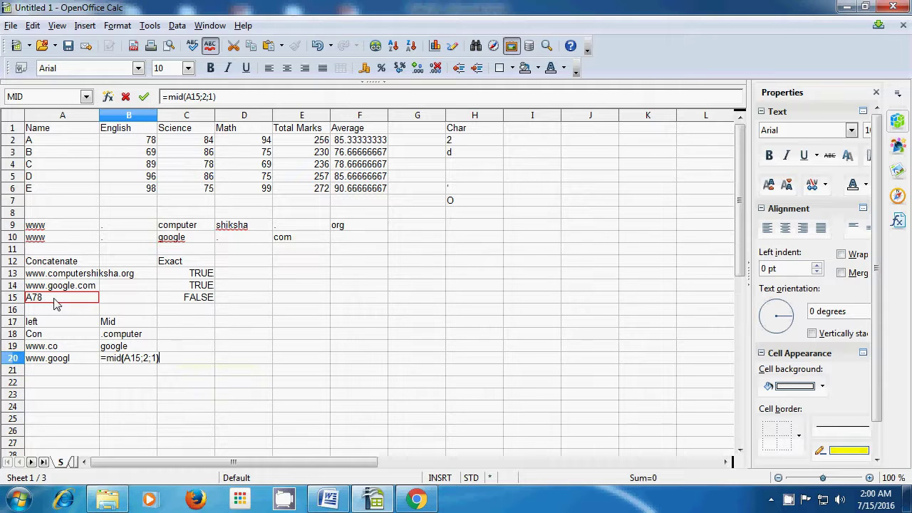
key(Return)
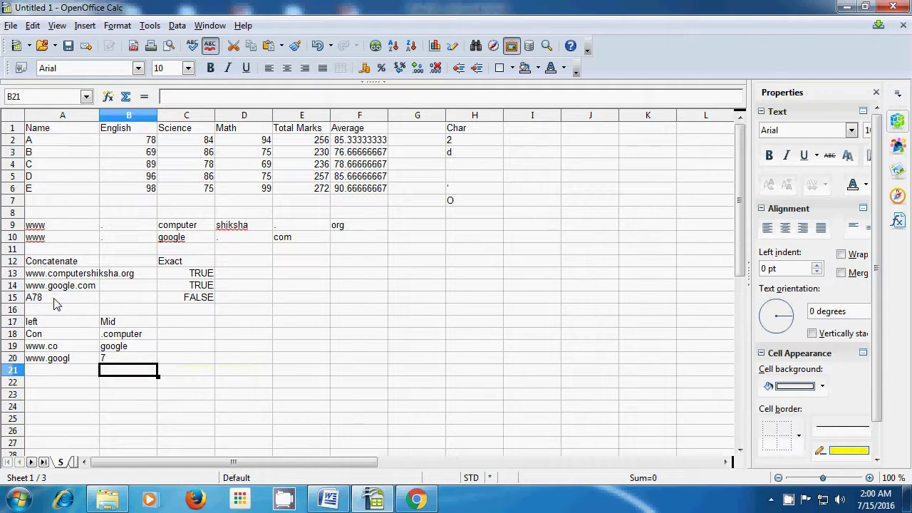
click(108, 360)
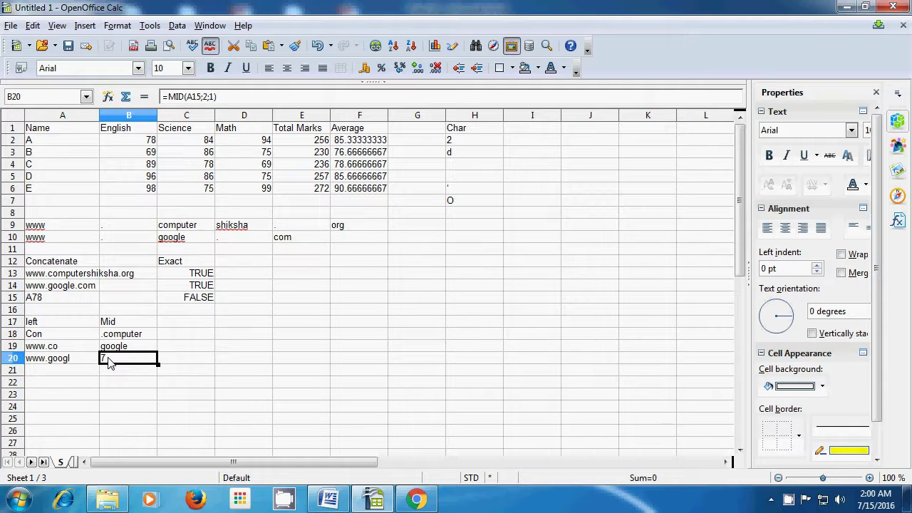
click(264, 348)
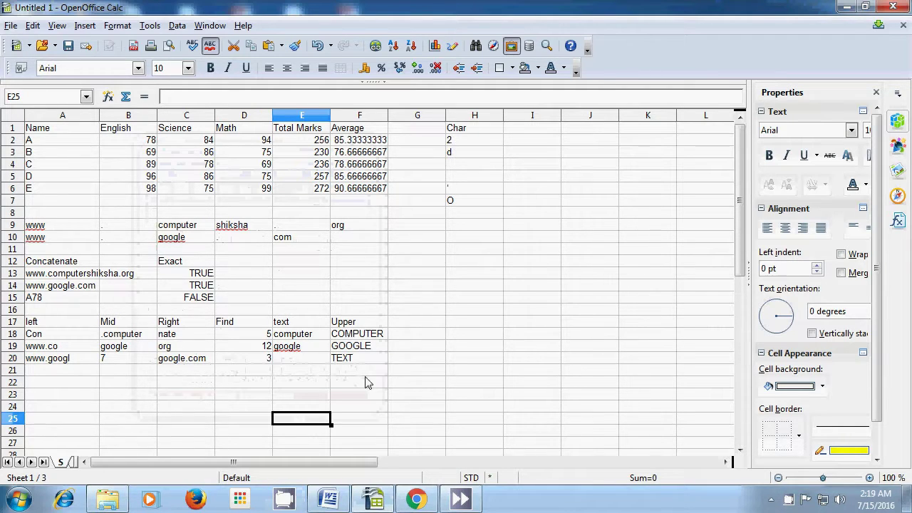
- Enter the heading lower in cell G17 and a LOWER formula in G18 that converts the text of F18
click(409, 322)
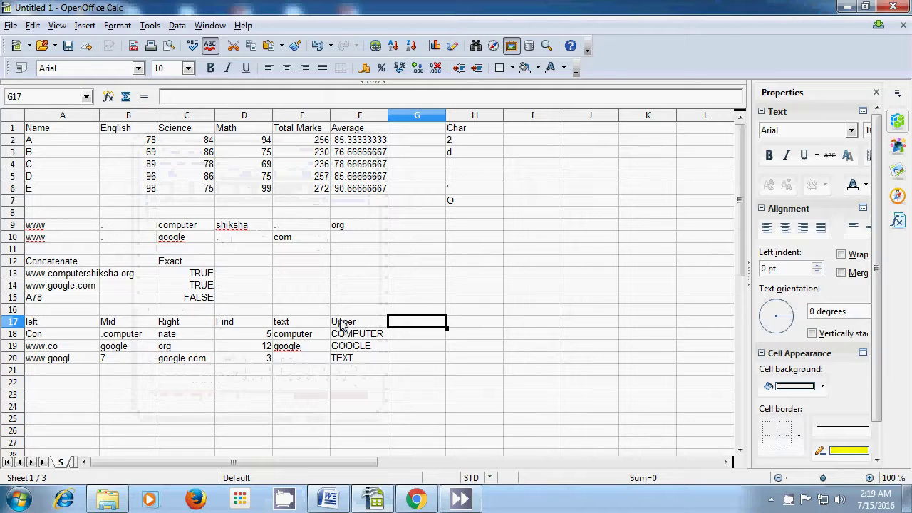
text(lower)
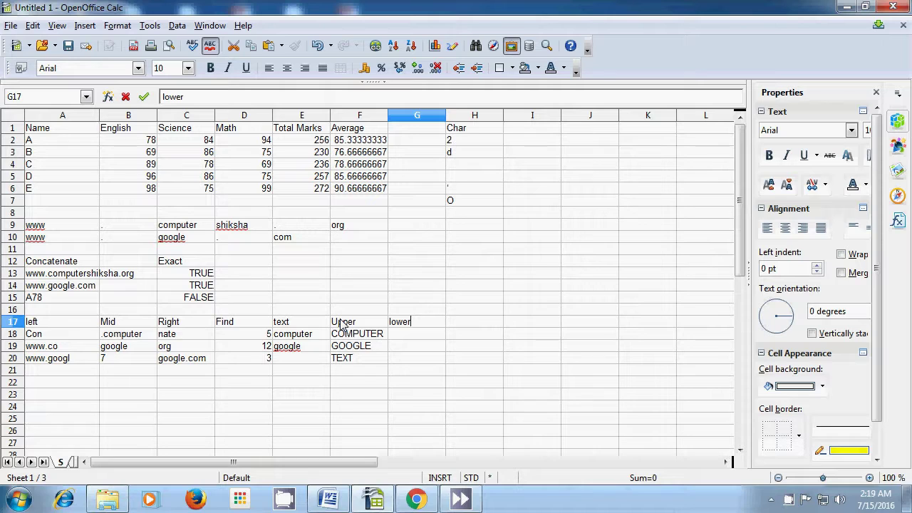
click(404, 338)
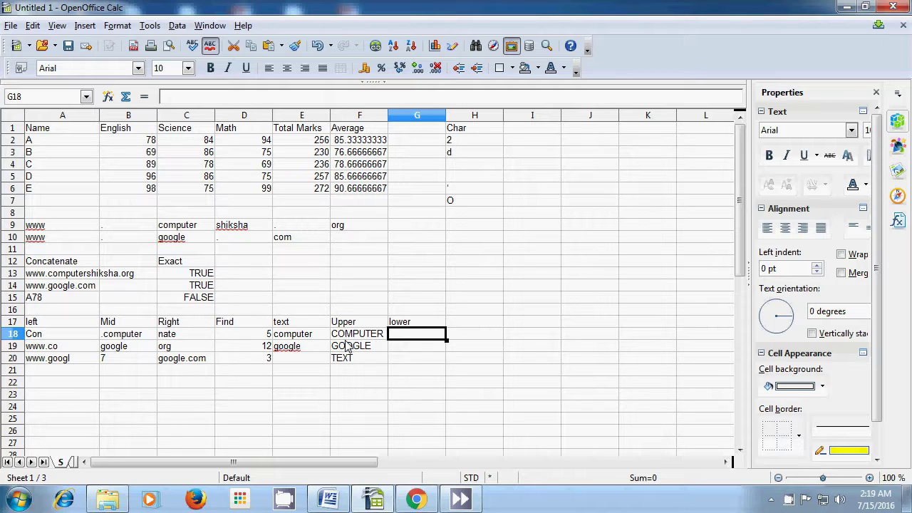
text(=)
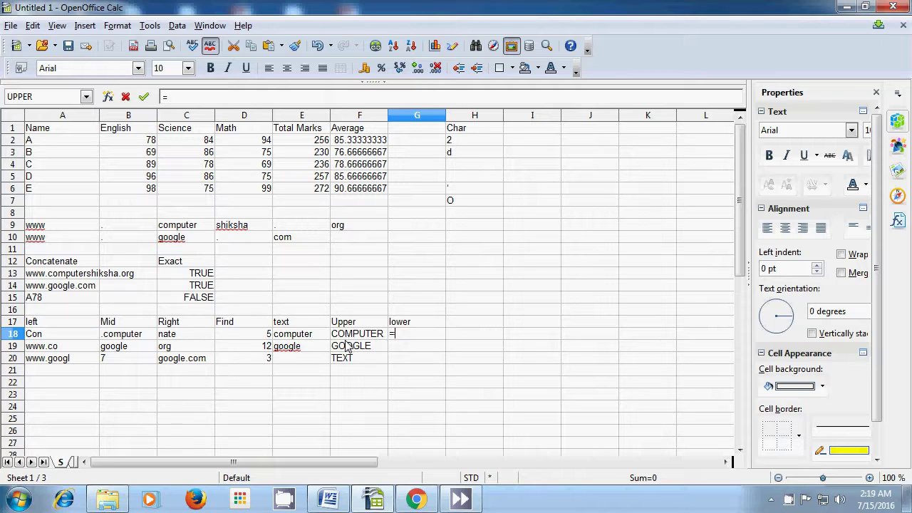
text(lower)
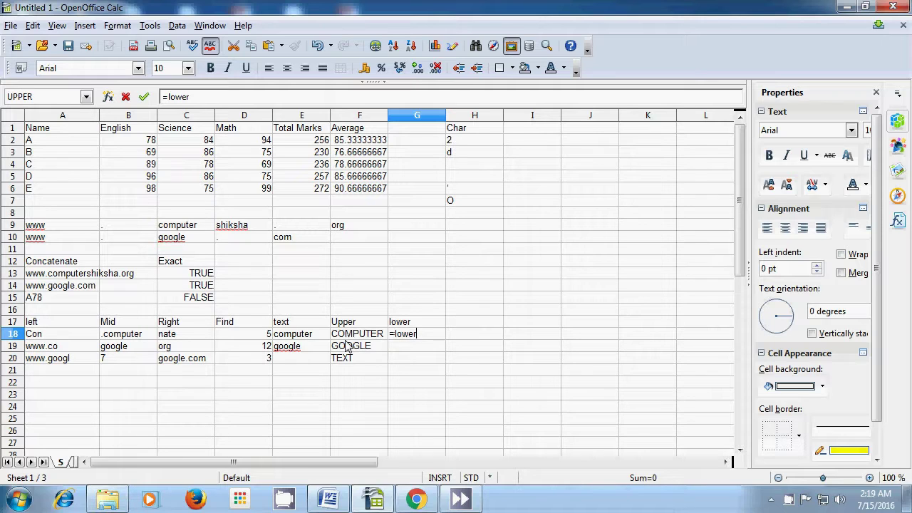
text(()
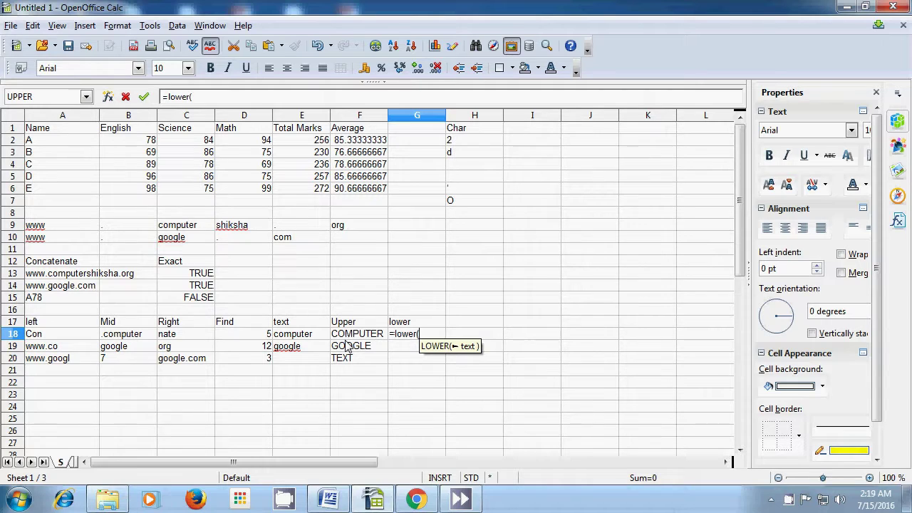
click(355, 338)
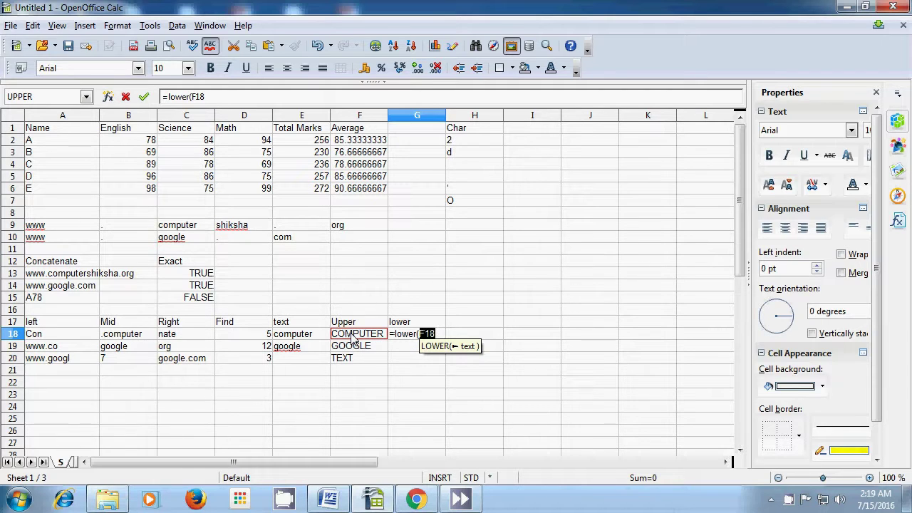
text())
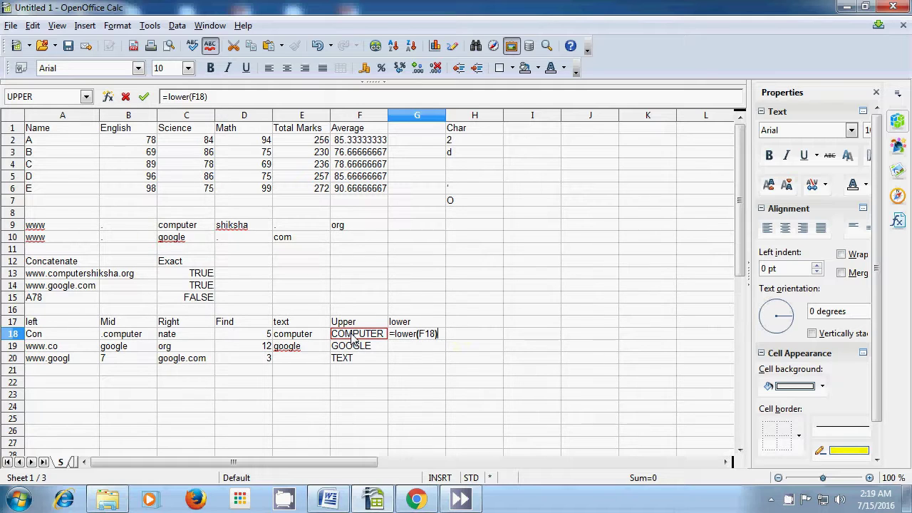
key(Return)
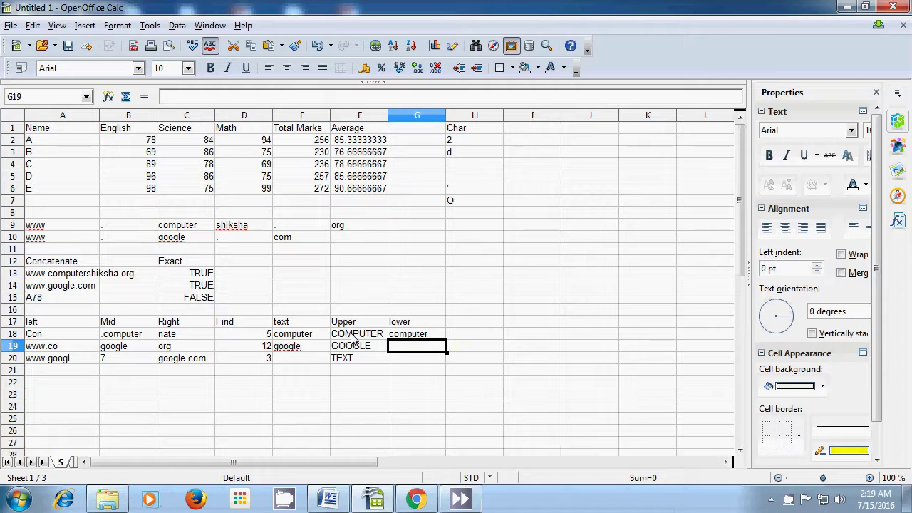
- Enter a LOWER formula in cell G19 that converts the text of F19
text(=)
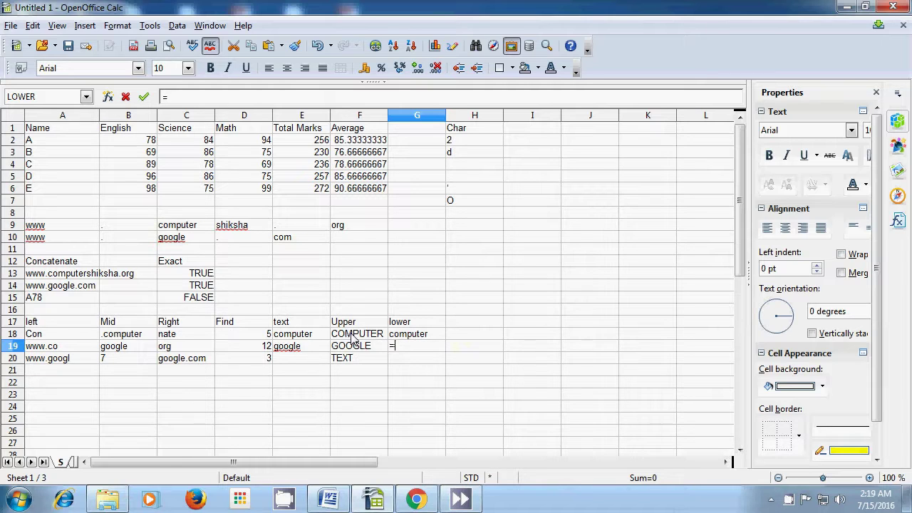
text(lo)
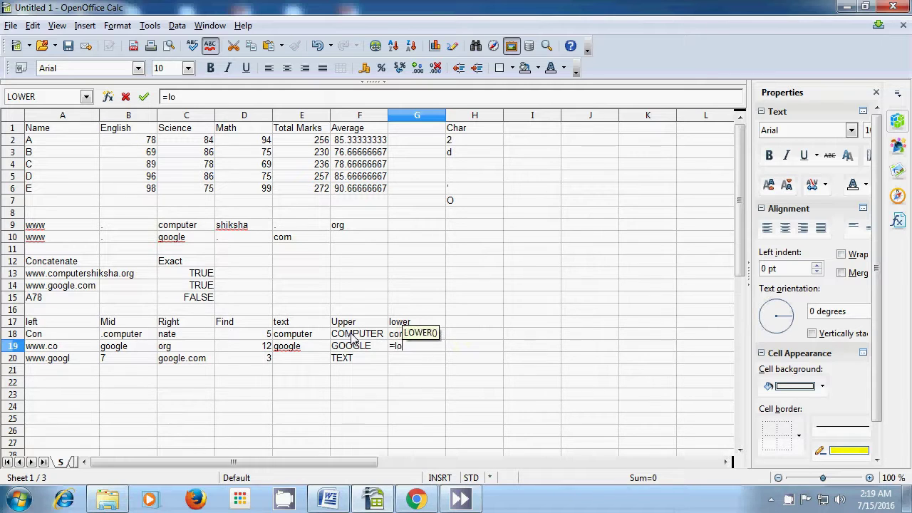
text(wer)
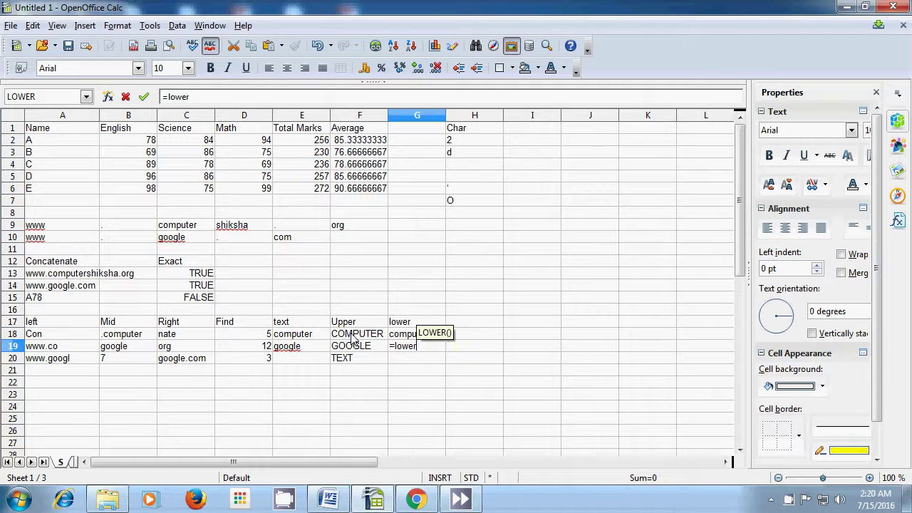
text(()
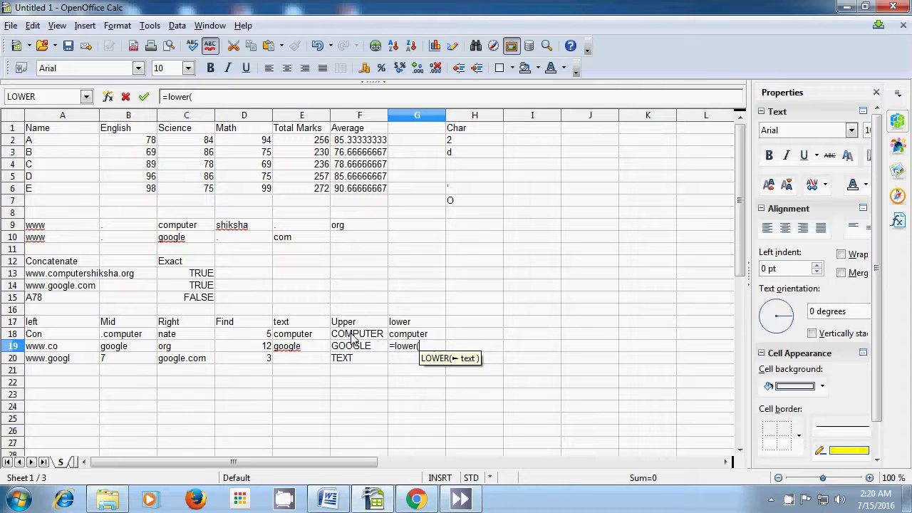
click(355, 348)
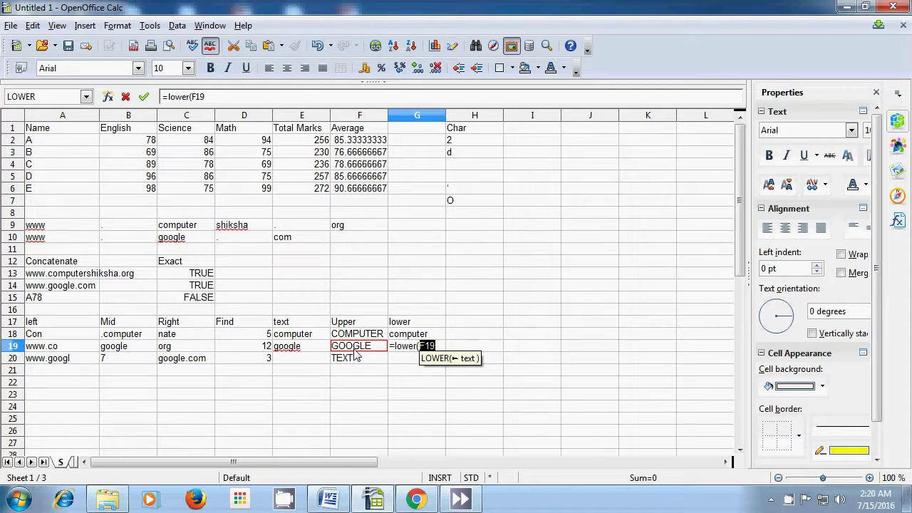
text())
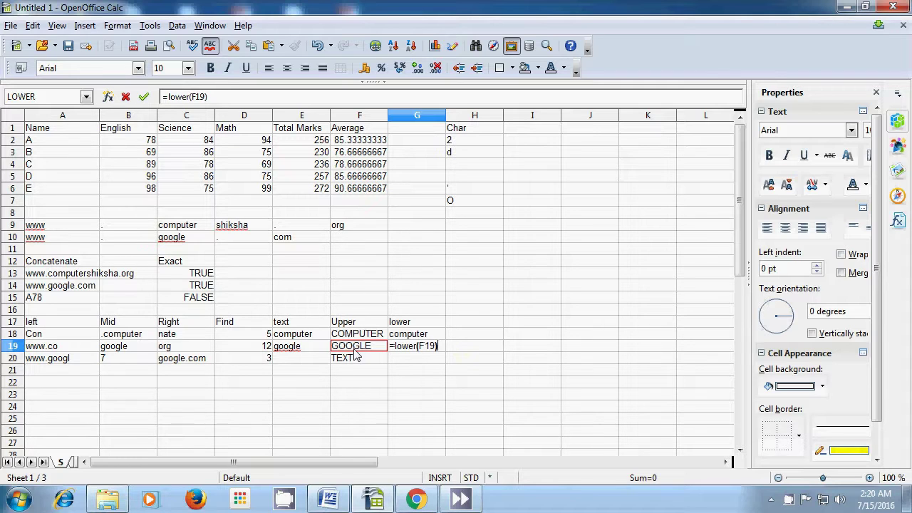
key(Return)
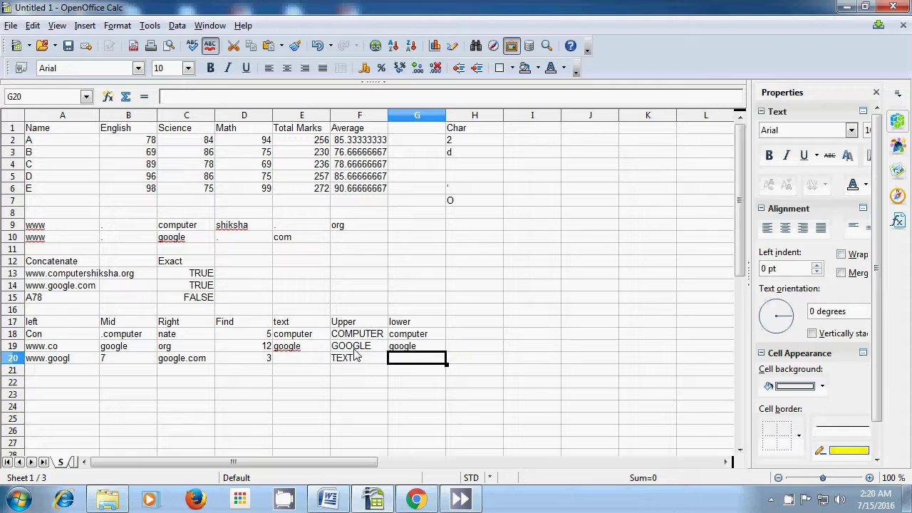
- Enter a LOWER formula in cell G20 that converts the text of F20
text(=lower)
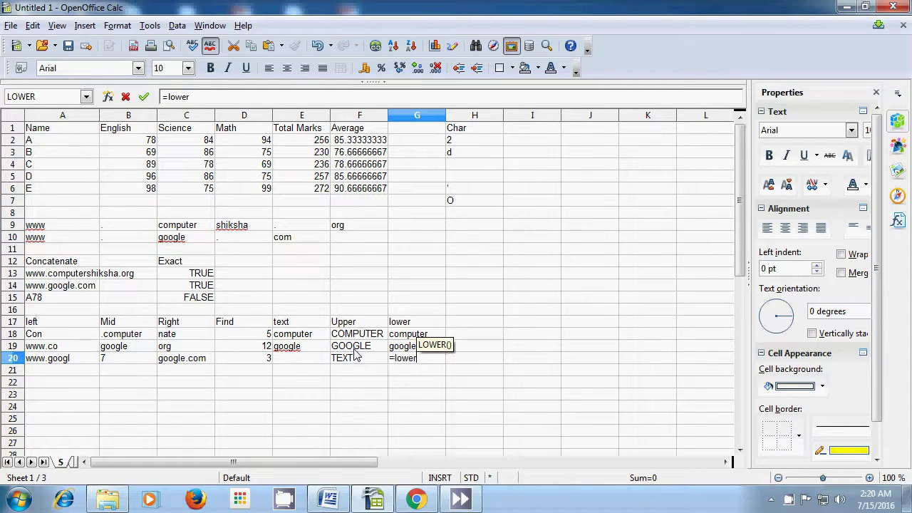
text(()
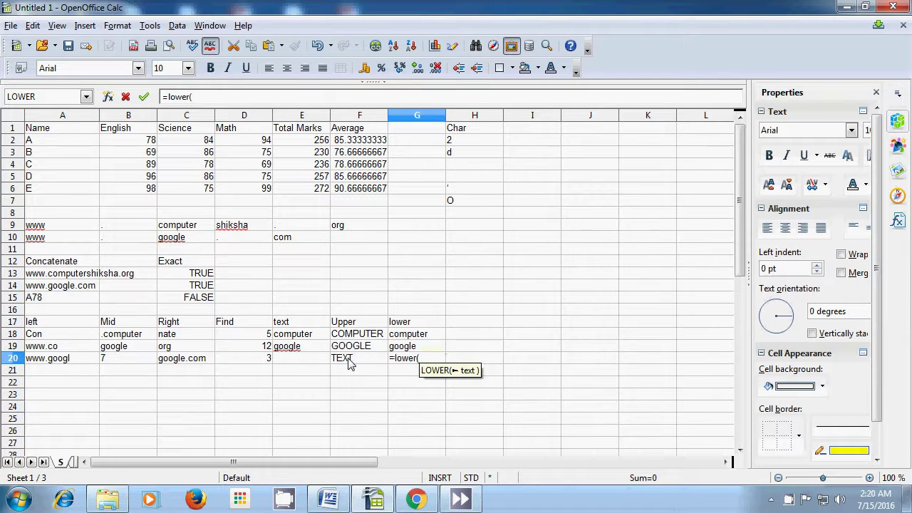
click(350, 363)
text())
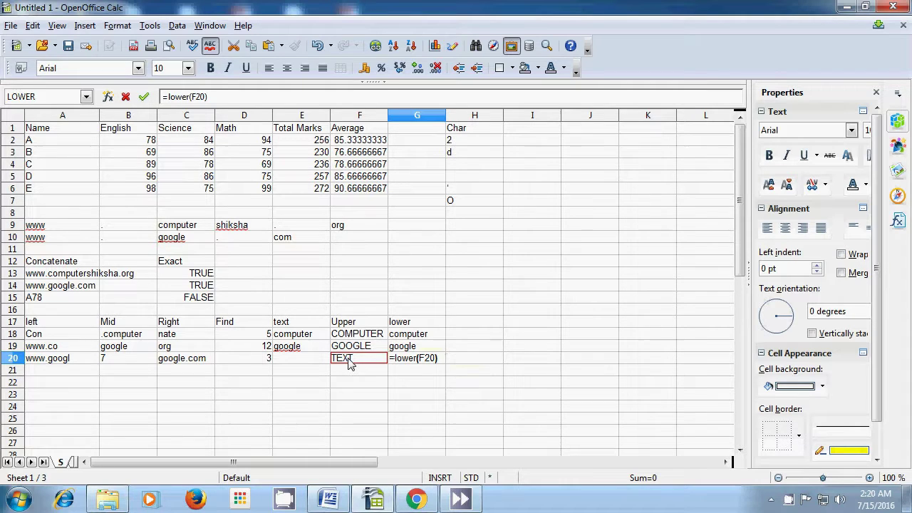
key(Return)
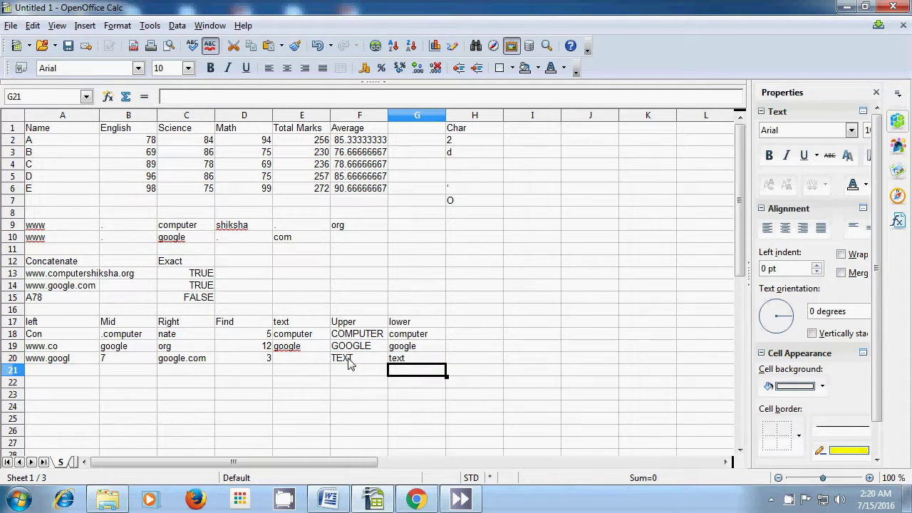
click(467, 336)
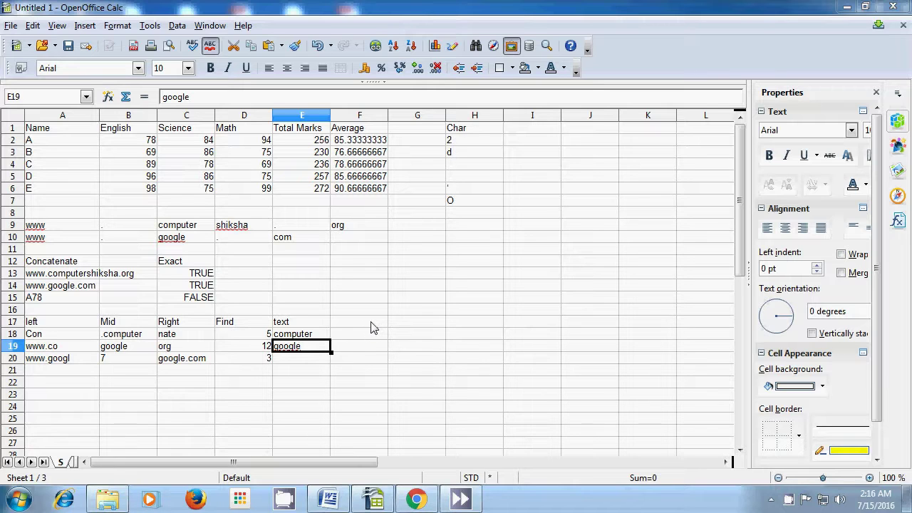
- Enter the heading Upper in cell F17 and an UPPER formula in F18 that converts the text of E18
click(371, 326)
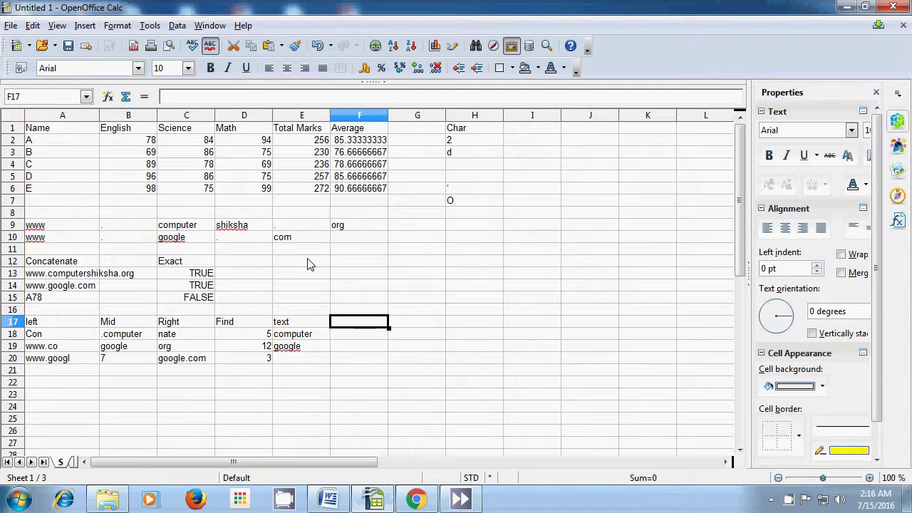
text(U)
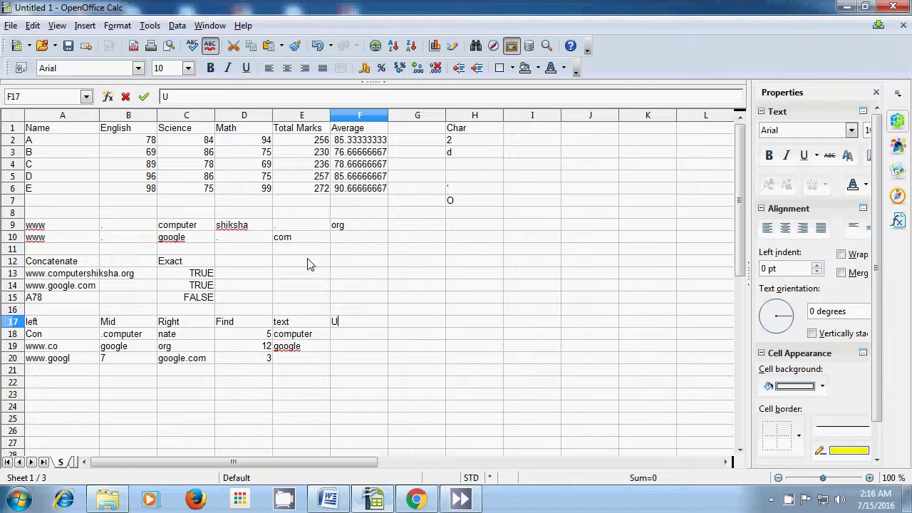
text(pper)
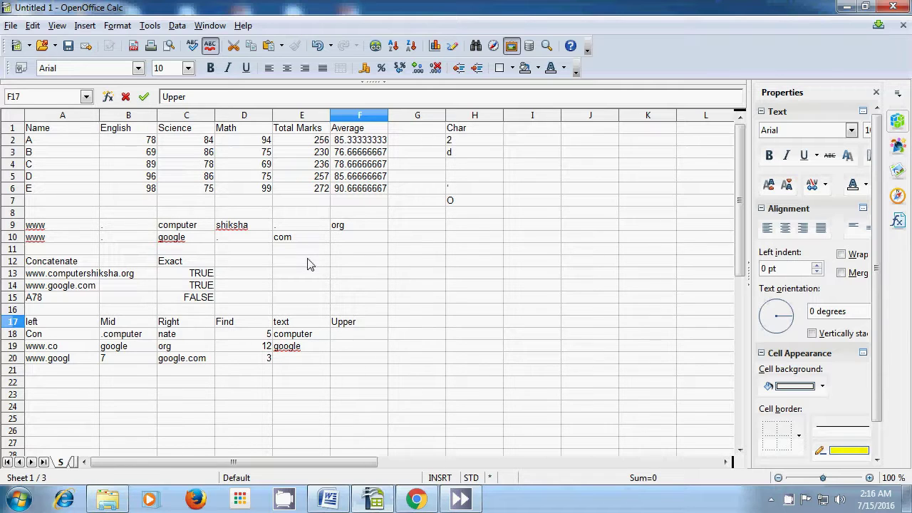
click(348, 335)
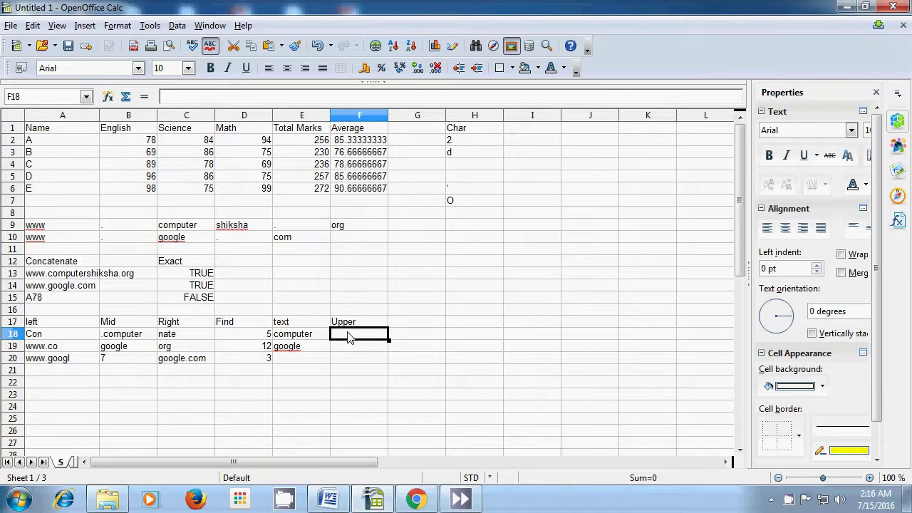
text(=)
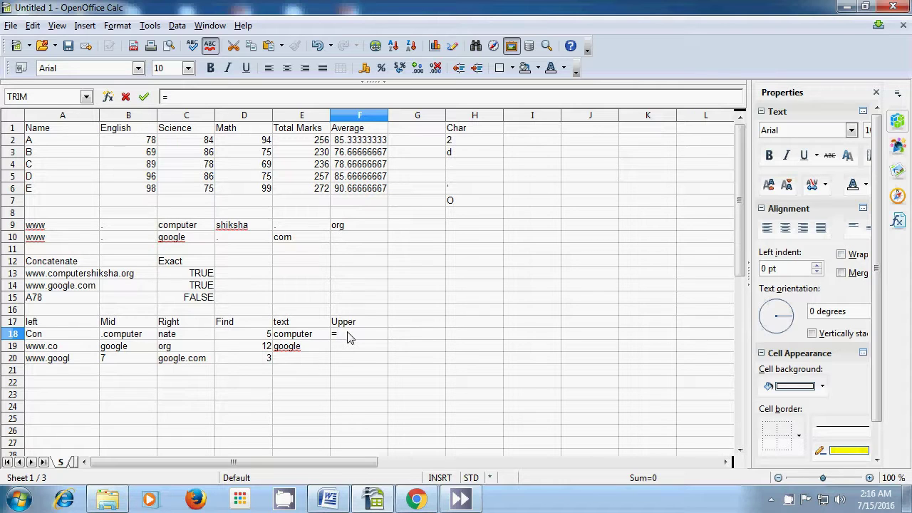
text(upper)
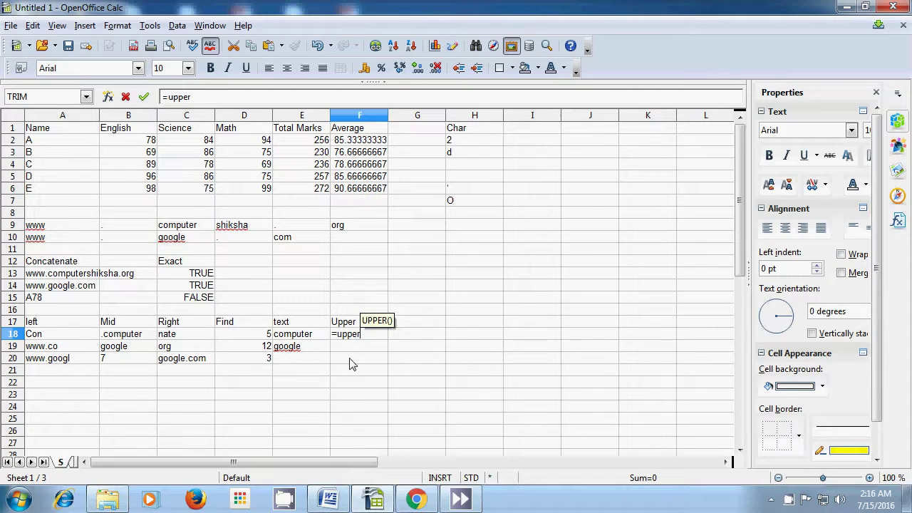
text(()
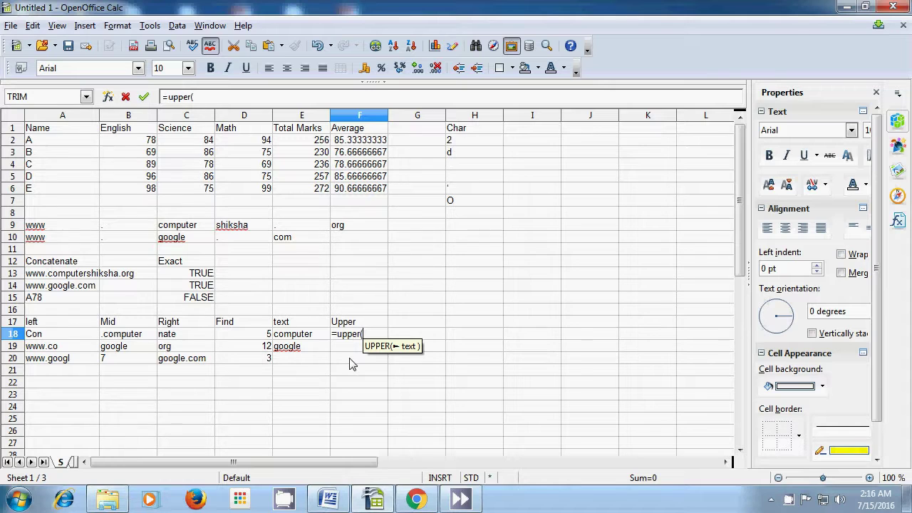
click(306, 336)
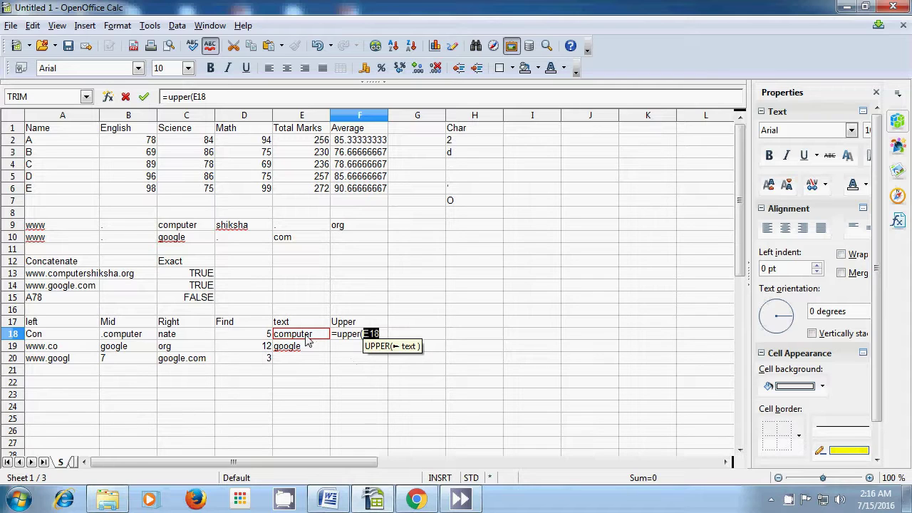
text())
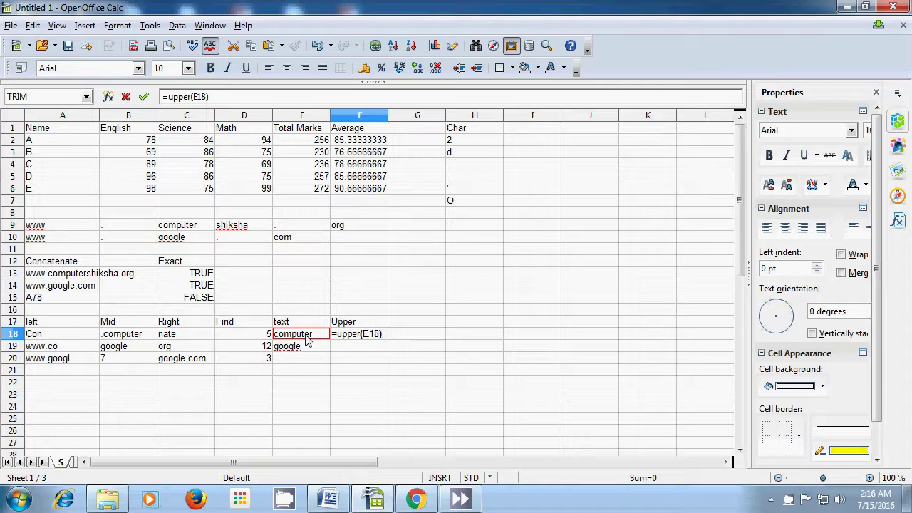
key(Return)
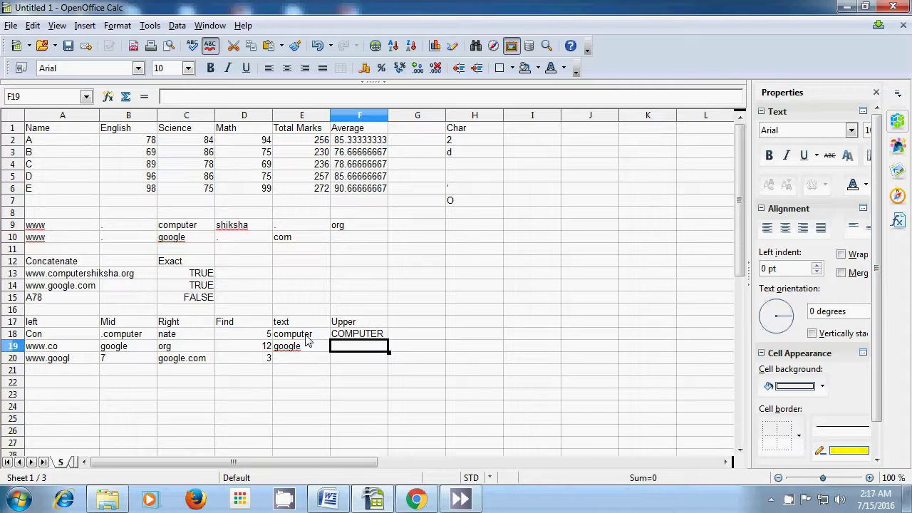
- Enter an UPPER formula in cell F19 that converts the text of E19
text(=)
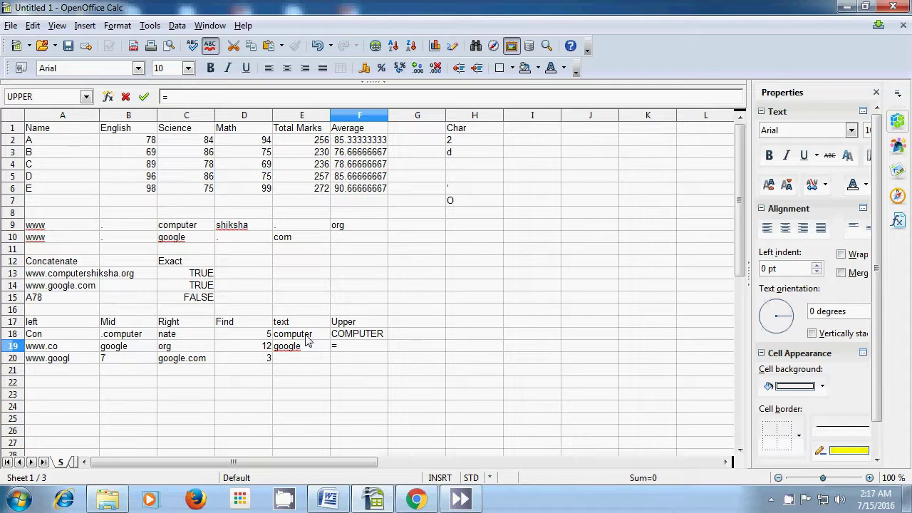
text(upper)
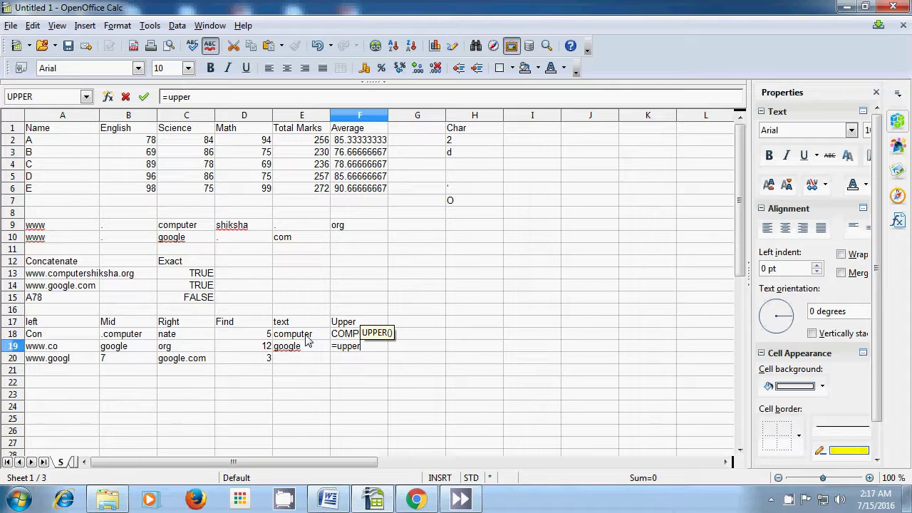
text(()
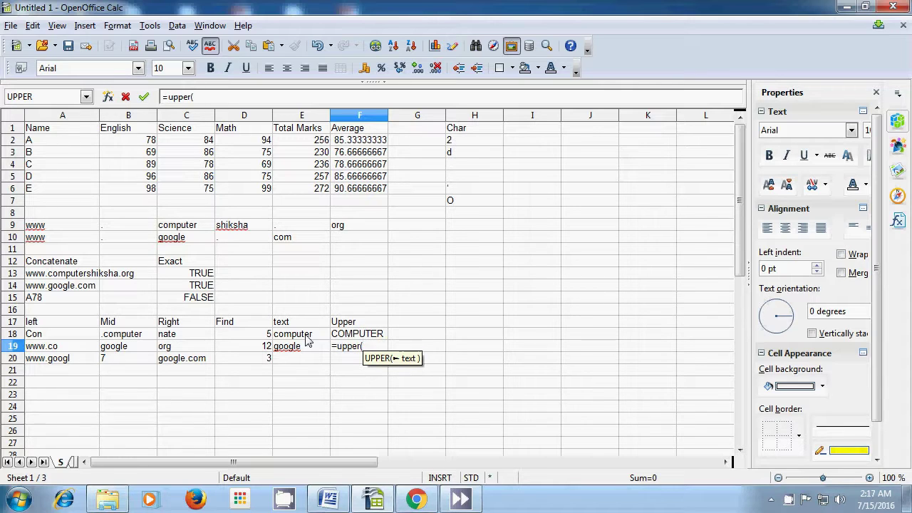
click(296, 348)
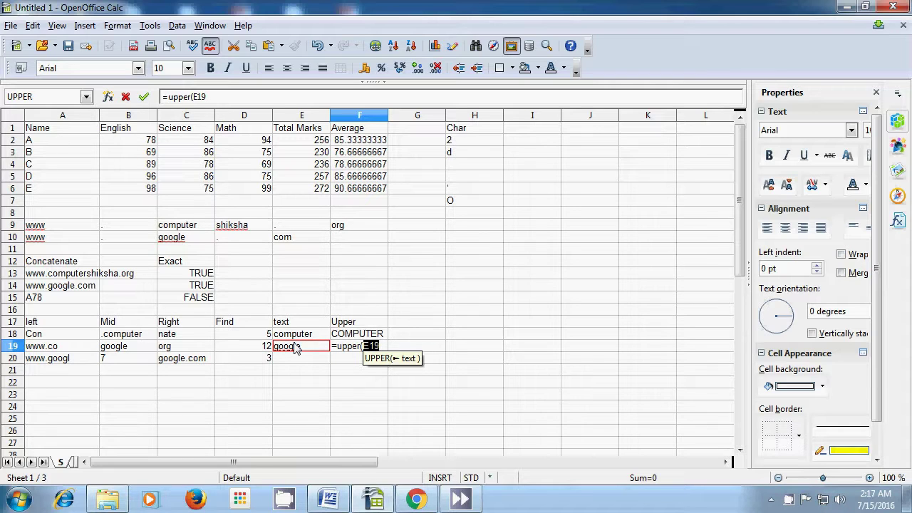
text())
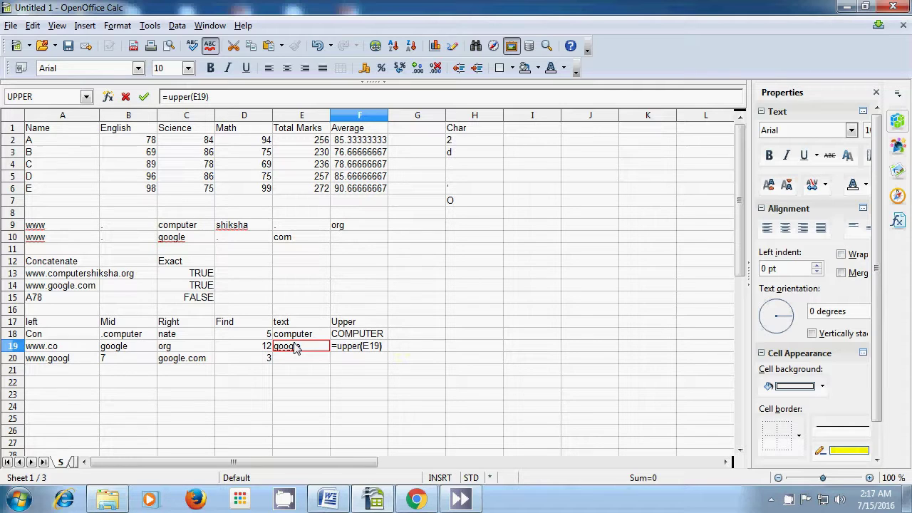
key(Return)
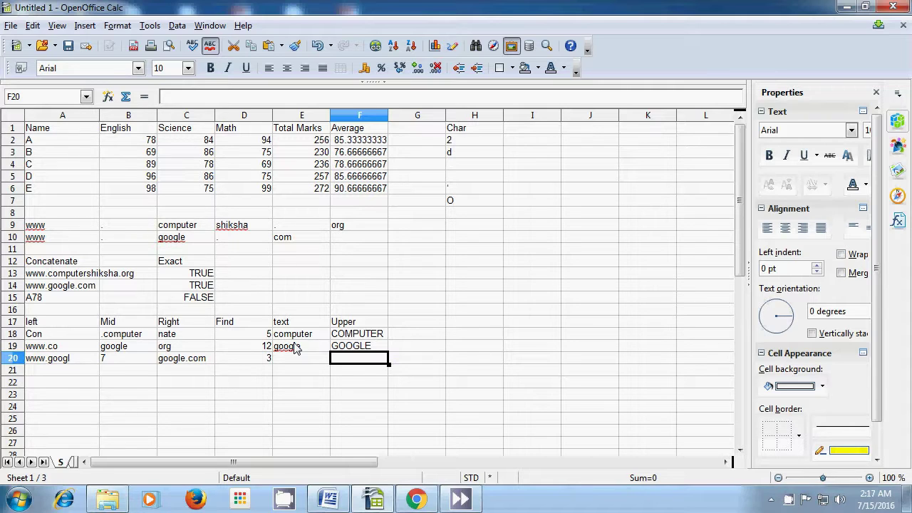
- Enter an UPPER formula in cell F20 that converts the heading text in E17
text(=)
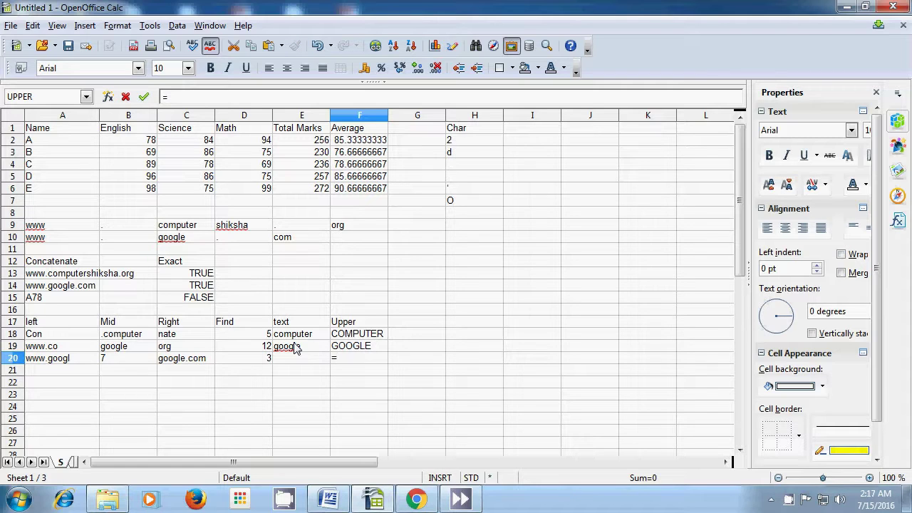
text(upper)
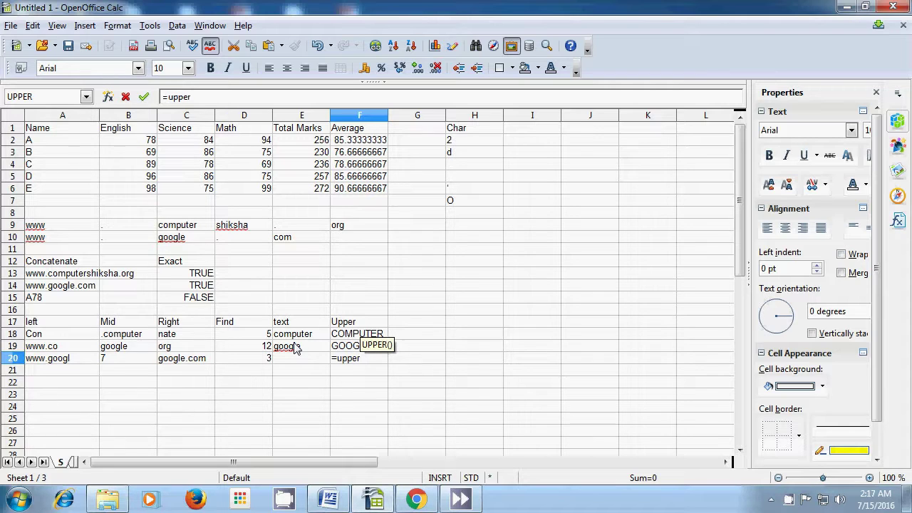
text(()
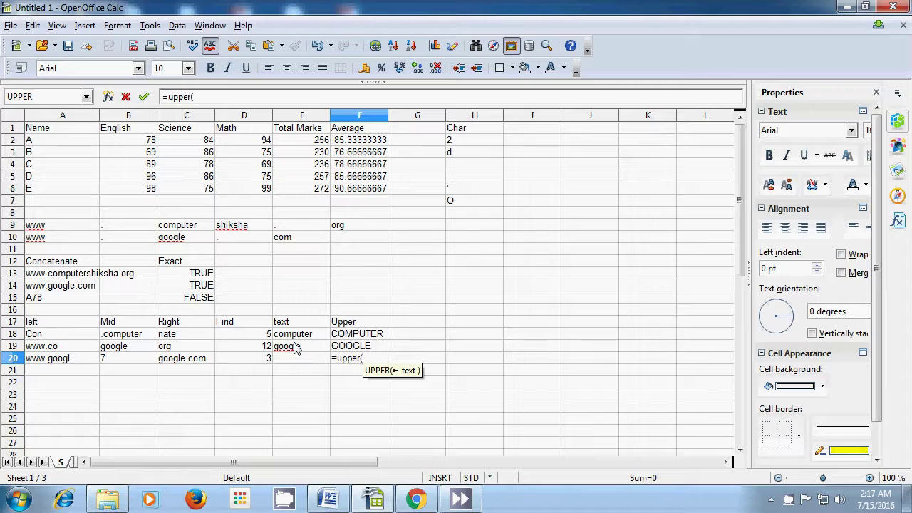
click(288, 327)
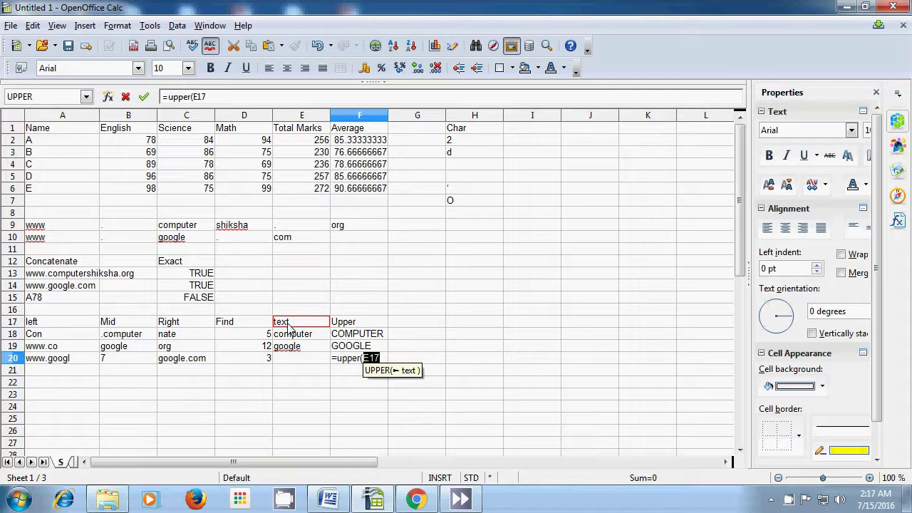
text())
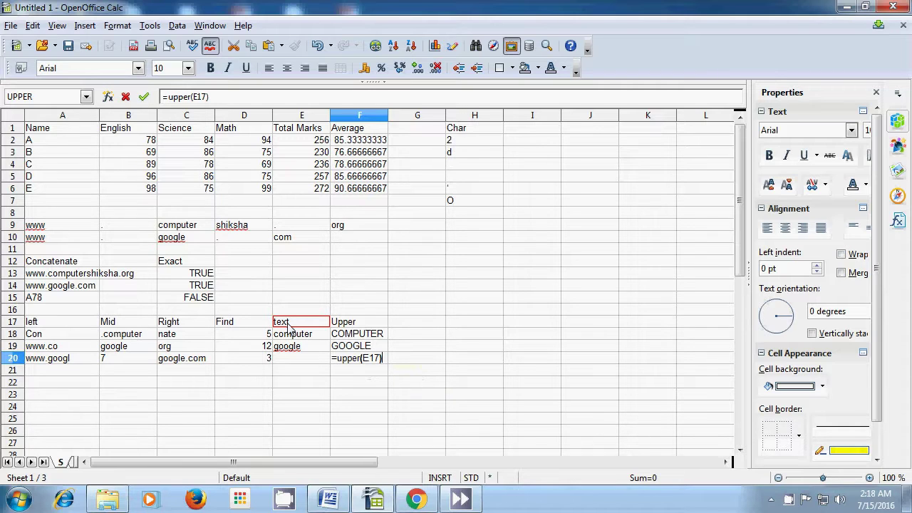
key(Return)
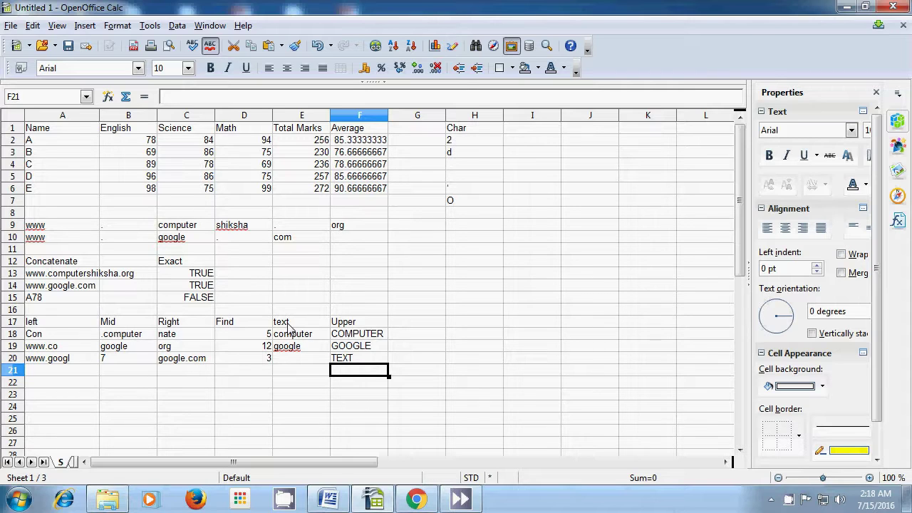
click(301, 388)
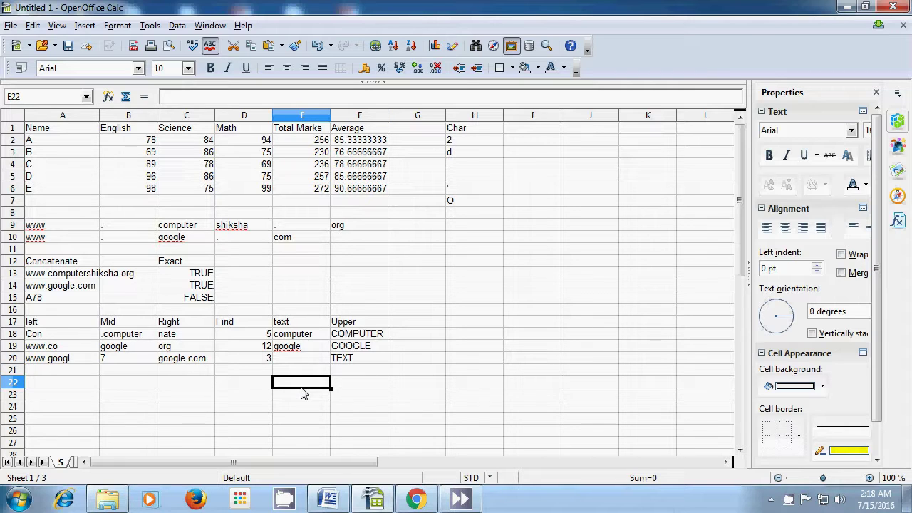